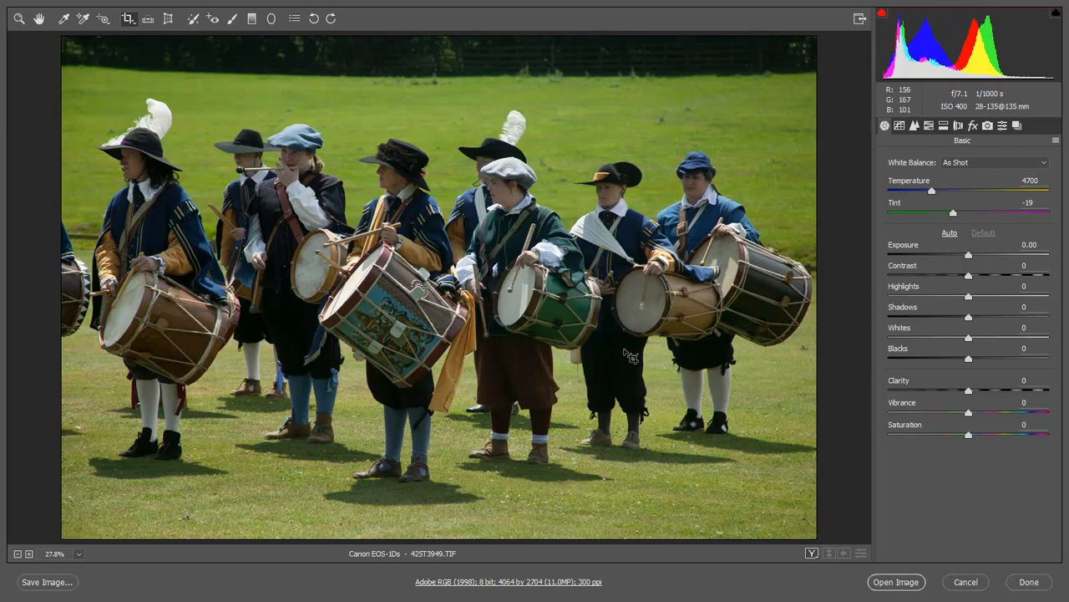
# Step: Crop the photo to a 9 to 16 ratio at full width, framing all the drummers from hat feathers to shoes
pyautogui.click(133, 24)
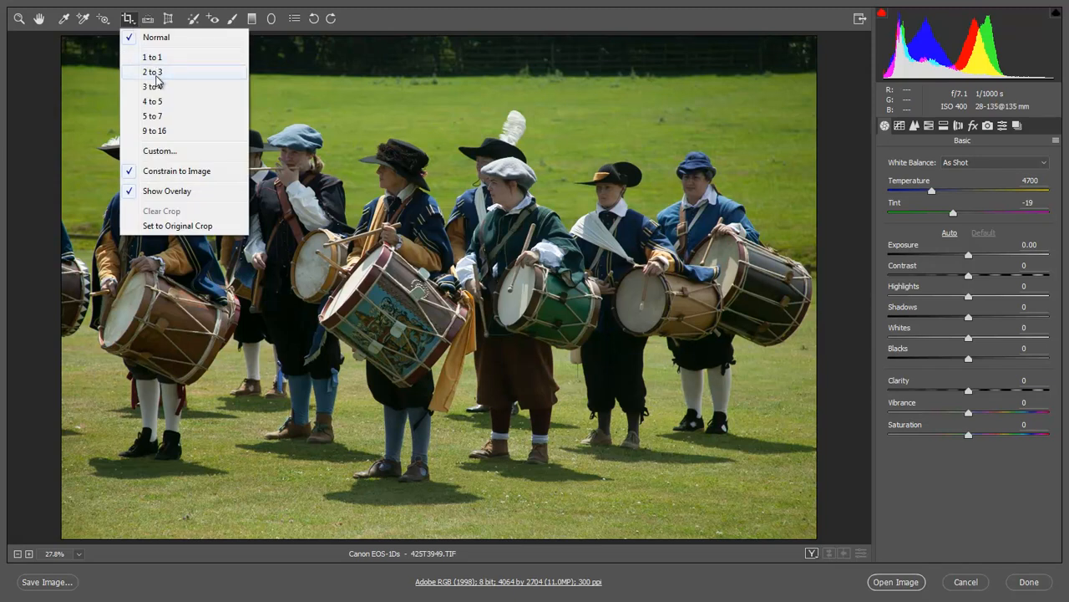
pyautogui.click(153, 133)
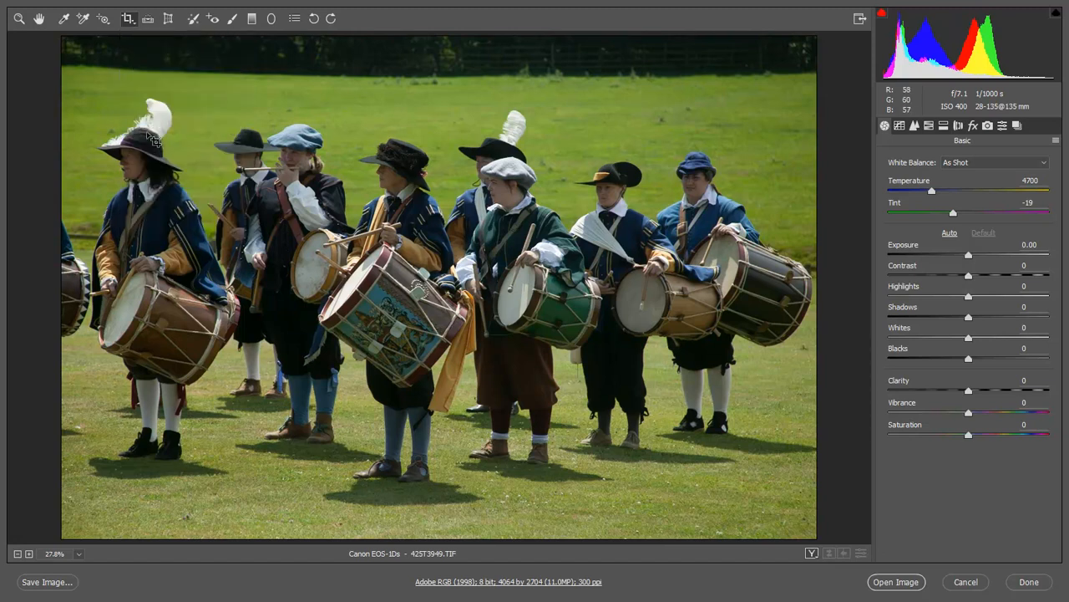
pyautogui.moveTo(63, 40); pyautogui.dragTo(847, 530)
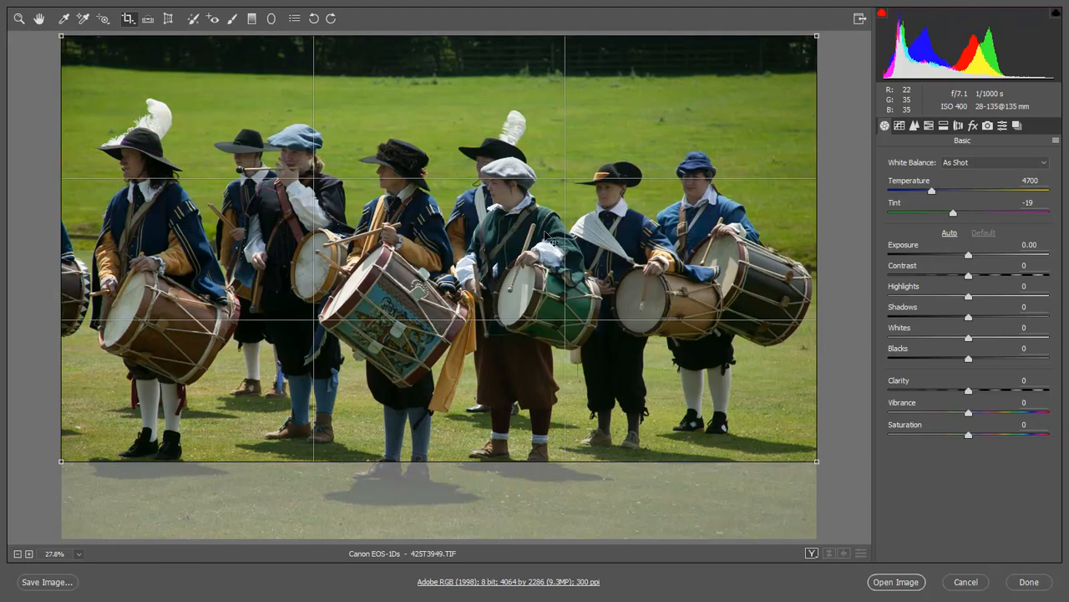
pyautogui.moveTo(472, 254); pyautogui.dragTo(471, 305)
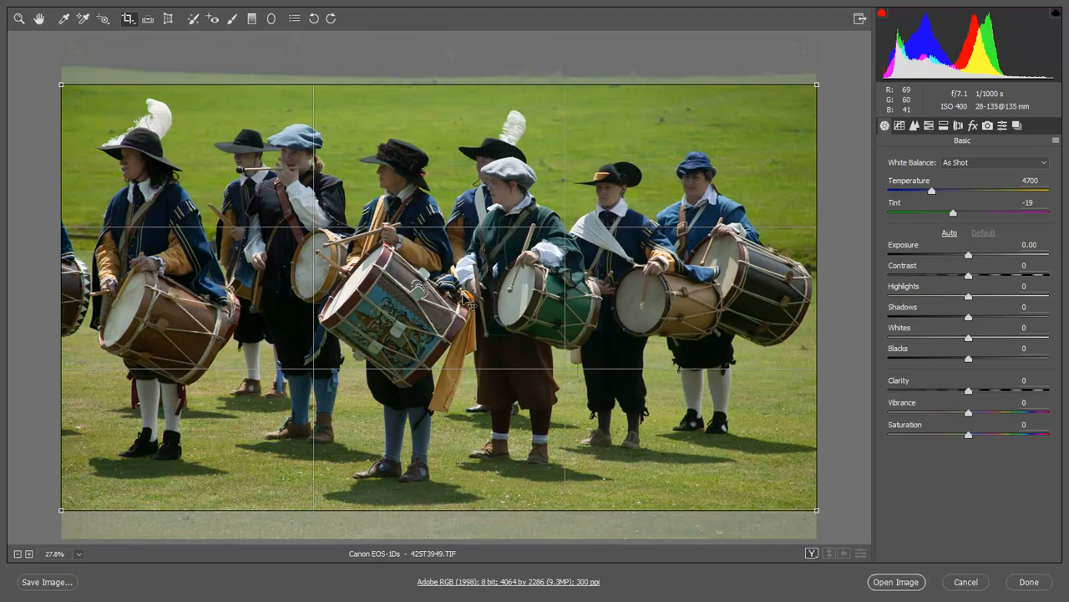
pyautogui.moveTo(471, 305); pyautogui.dragTo(472, 306)
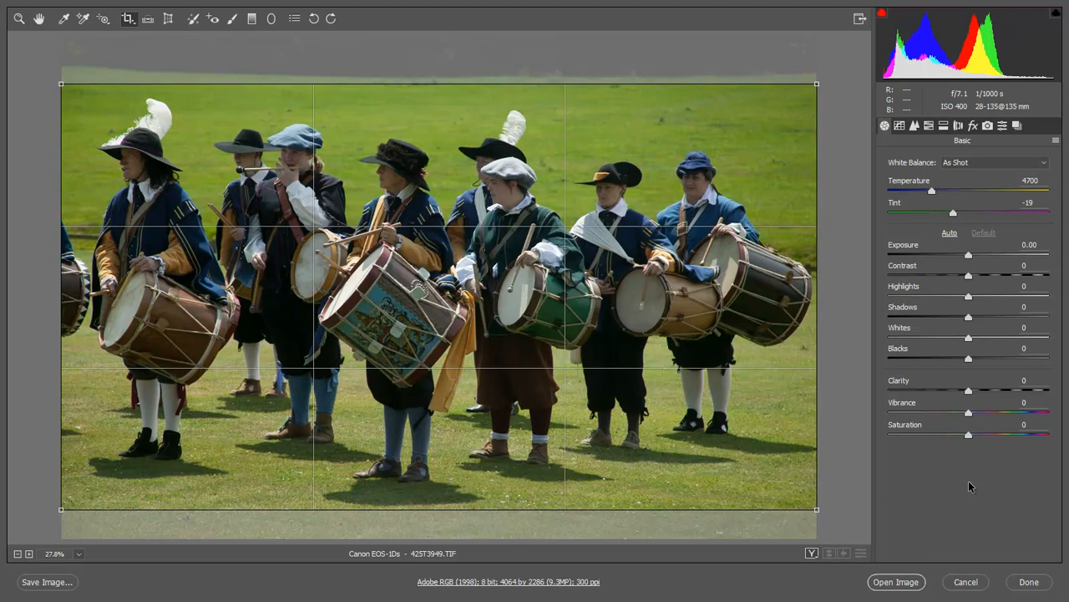
pyautogui.press('Return')
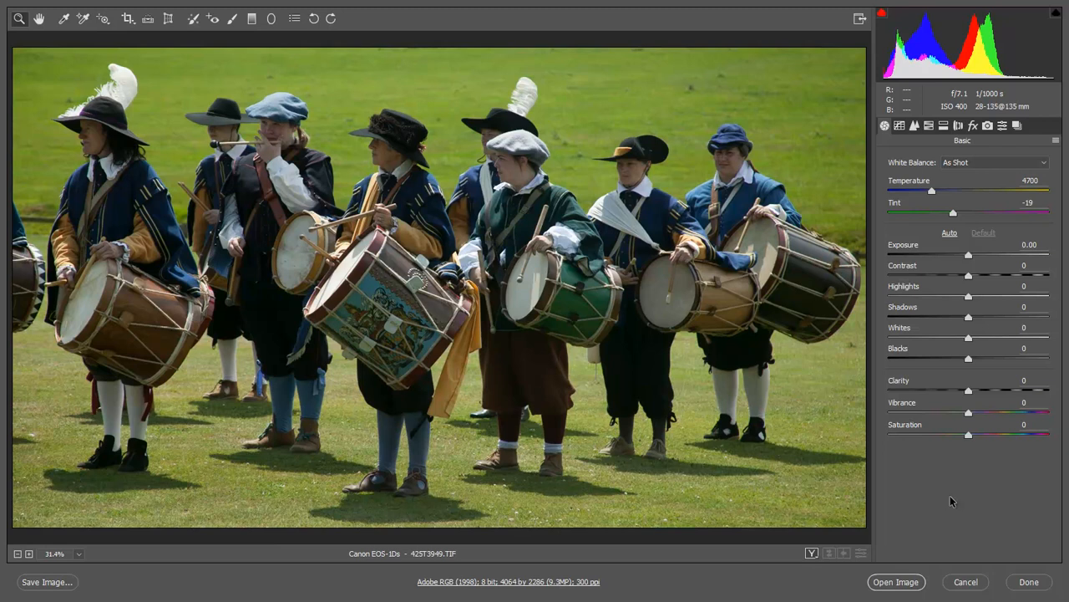
# Step: Turn on chromatic aberration removal in the lens corrections and return to the basic adjustments
pyautogui.click(959, 125)
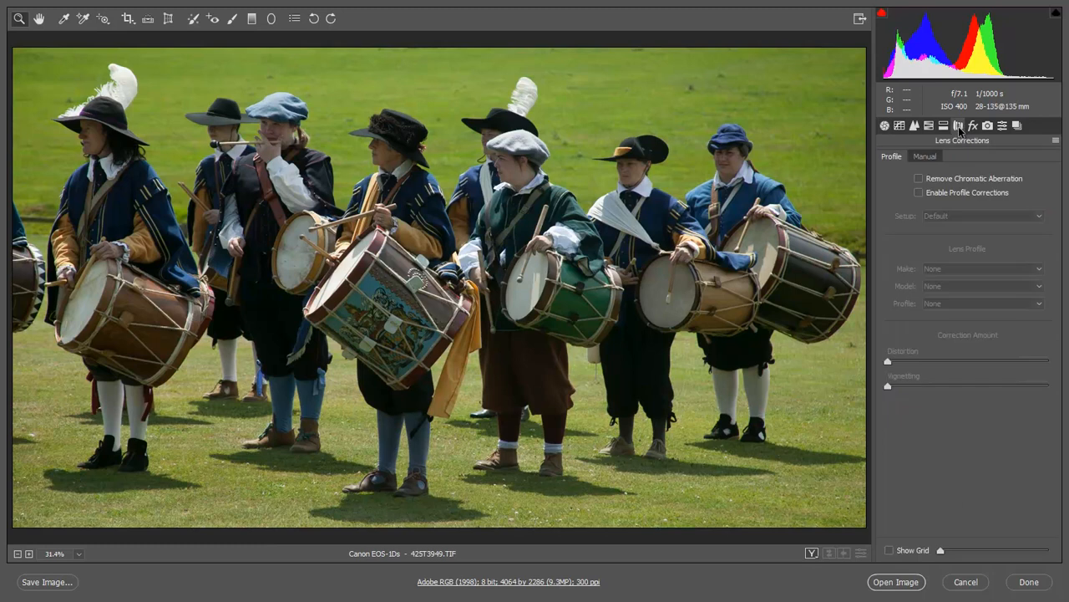
pyautogui.click(919, 179)
pyautogui.click(885, 126)
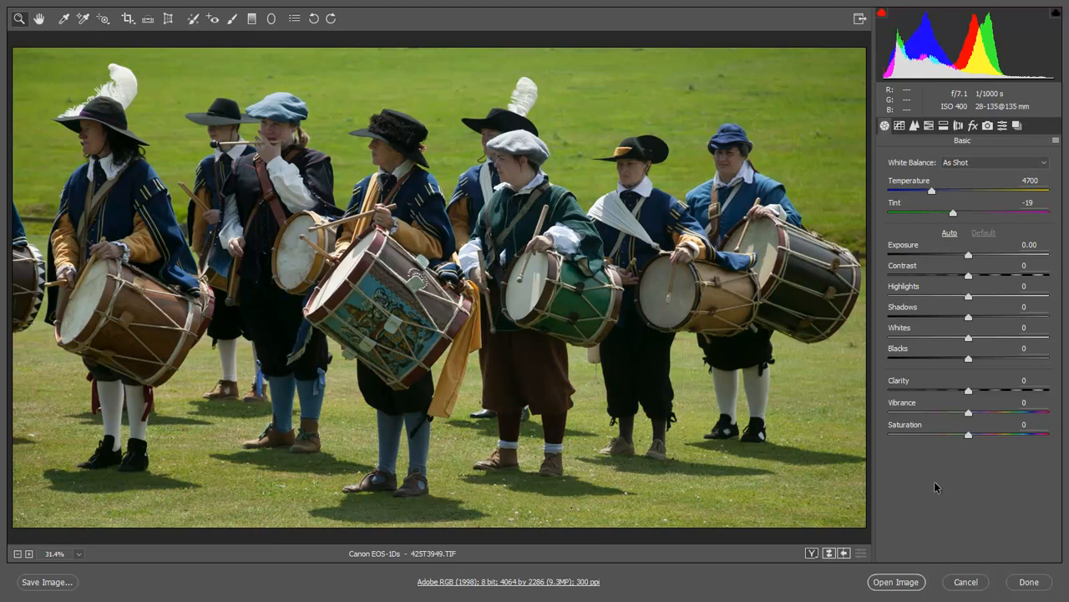
# Step: Adjust the basic tones with clarity +32, shadows +75 and whites +18
pyautogui.click(994, 391)
pyautogui.moveTo(1004, 391); pyautogui.dragTo(997, 391)
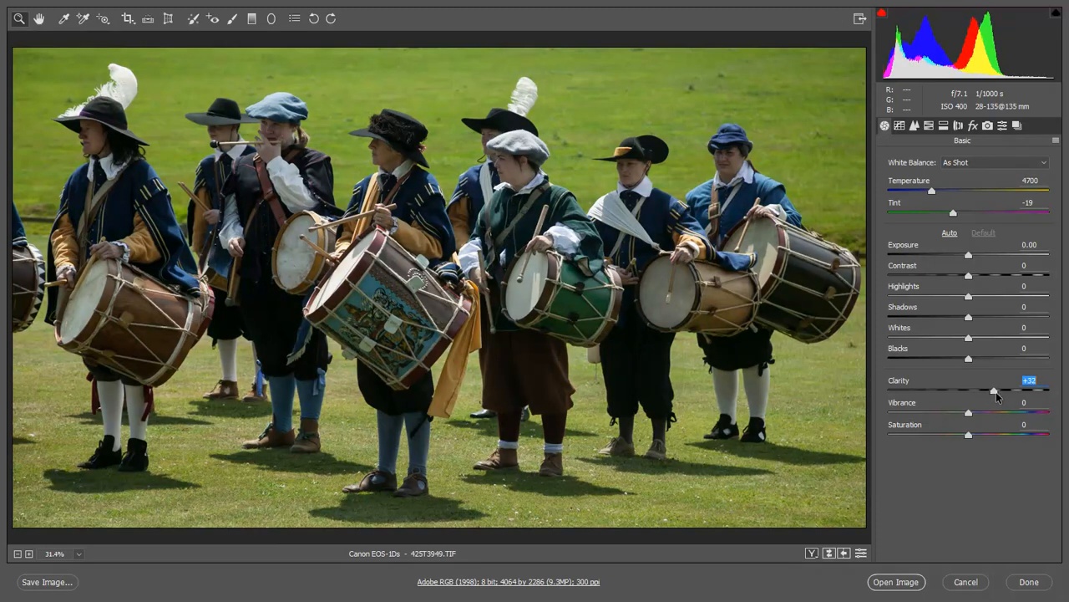
pyautogui.click(1021, 317)
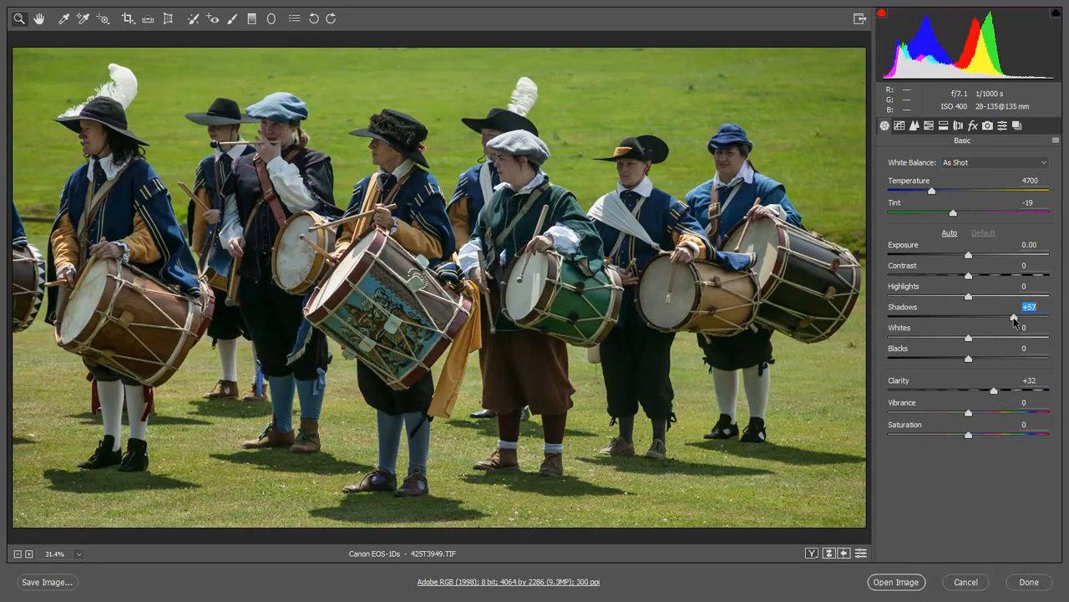
pyautogui.moveTo(1021, 316); pyautogui.dragTo(1029, 318)
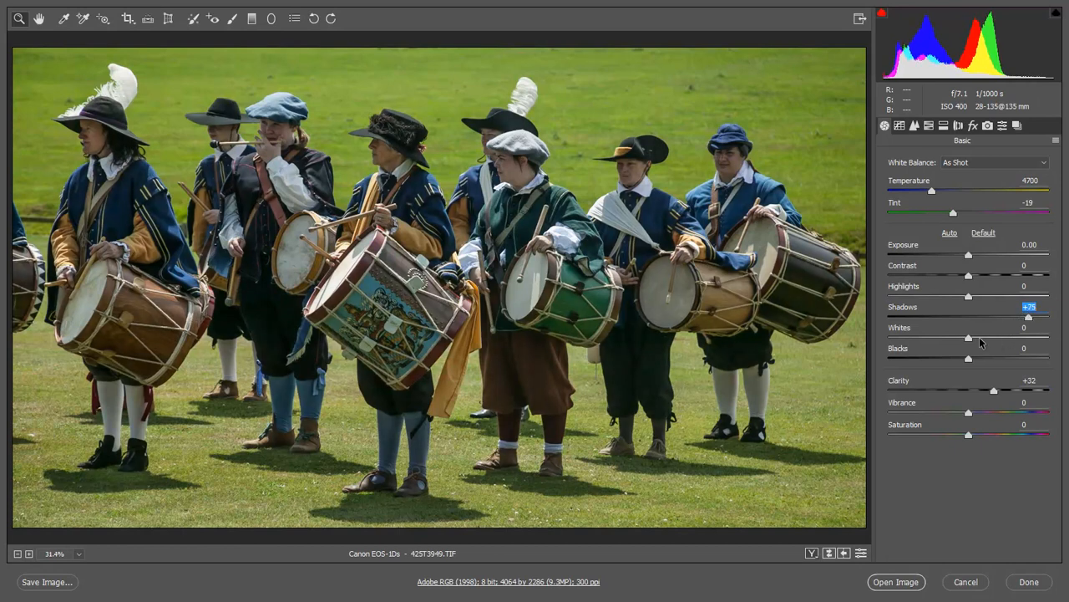
pyautogui.moveTo(981, 337)
pyautogui.mouseDown()
pyautogui.moveTo(996, 345)
pyautogui.moveTo(985, 347)
pyautogui.mouseUp()
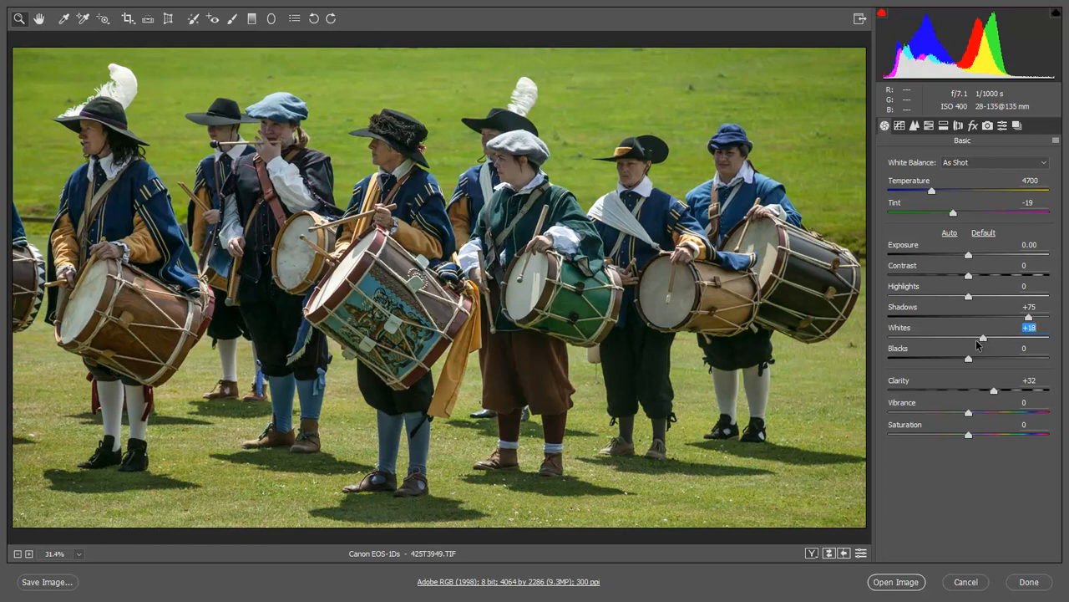
# Step: Reduce the HSL saturation of the yellows to -36 and of the greens to a similar level
pyautogui.click(928, 126)
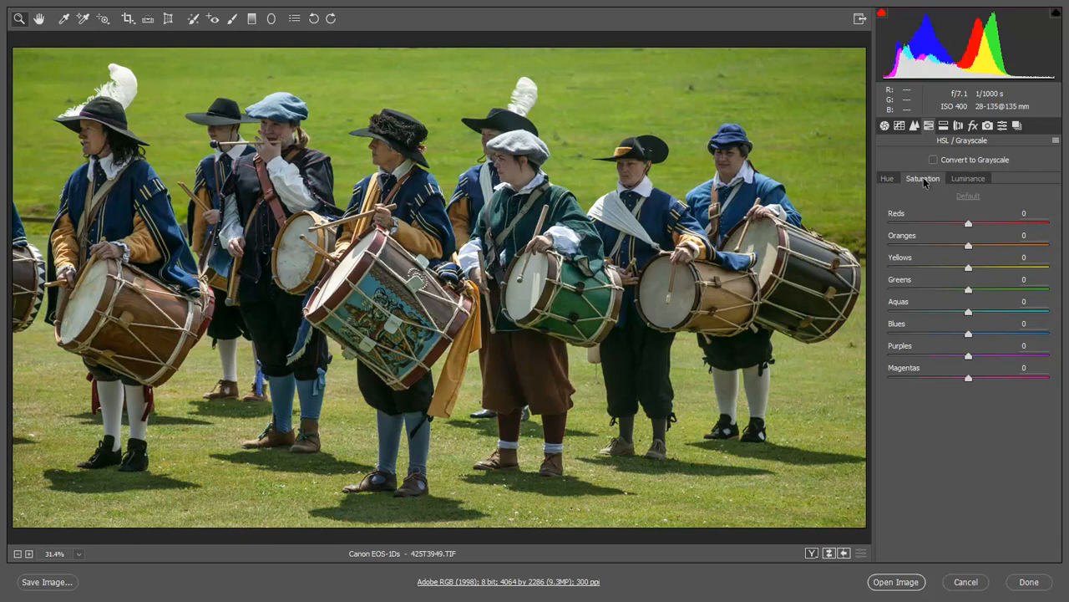
pyautogui.click(937, 289)
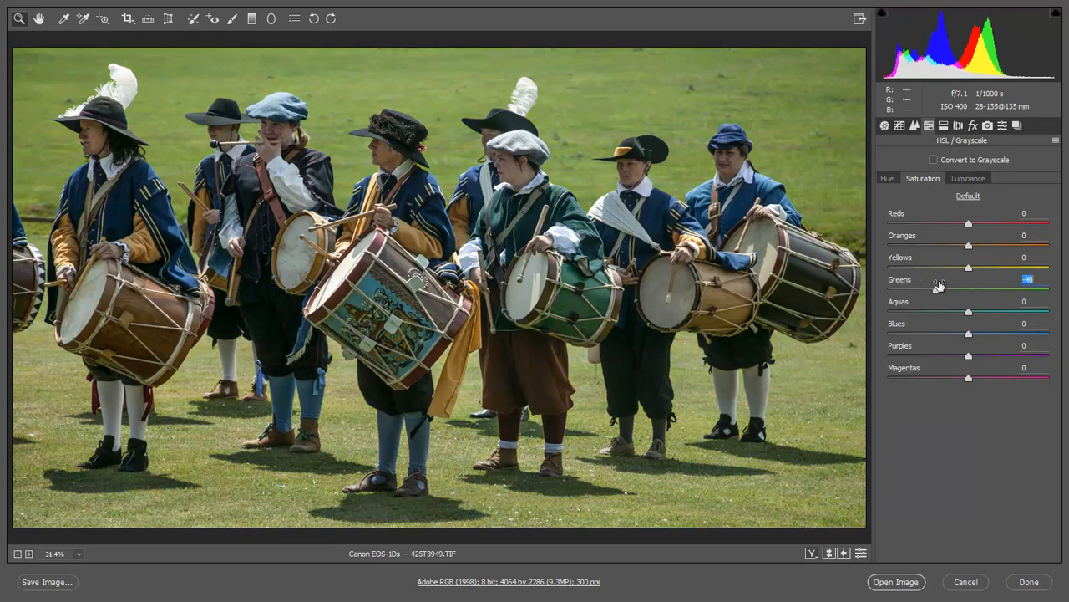
pyautogui.click(939, 267)
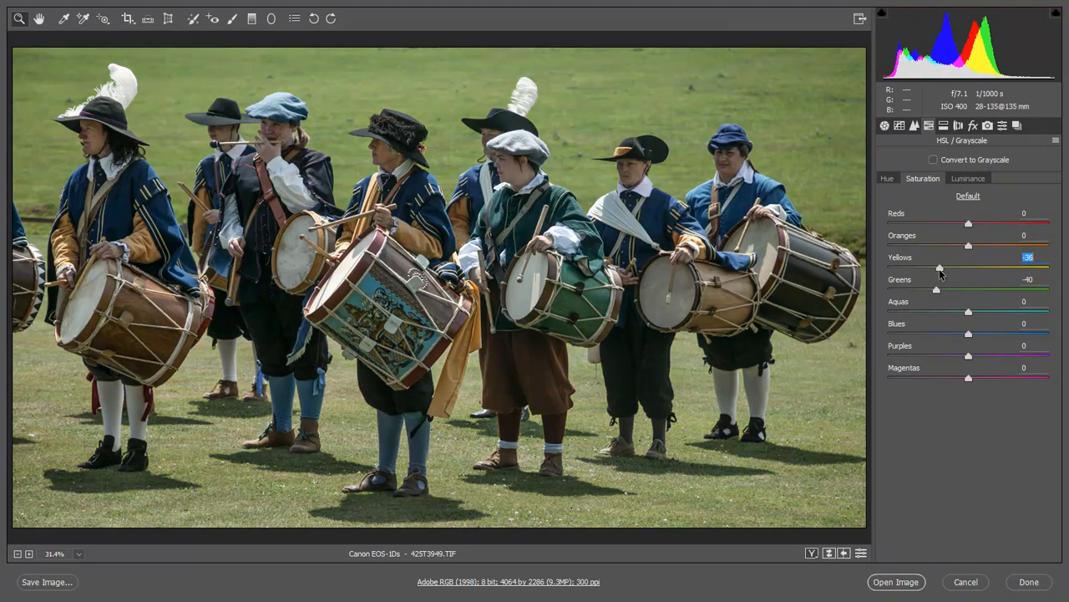
pyautogui.click(938, 289)
# Step: Darken the grass by lowering the HSL luminance of the yellows to -56 and the greens to -54
pyautogui.click(976, 178)
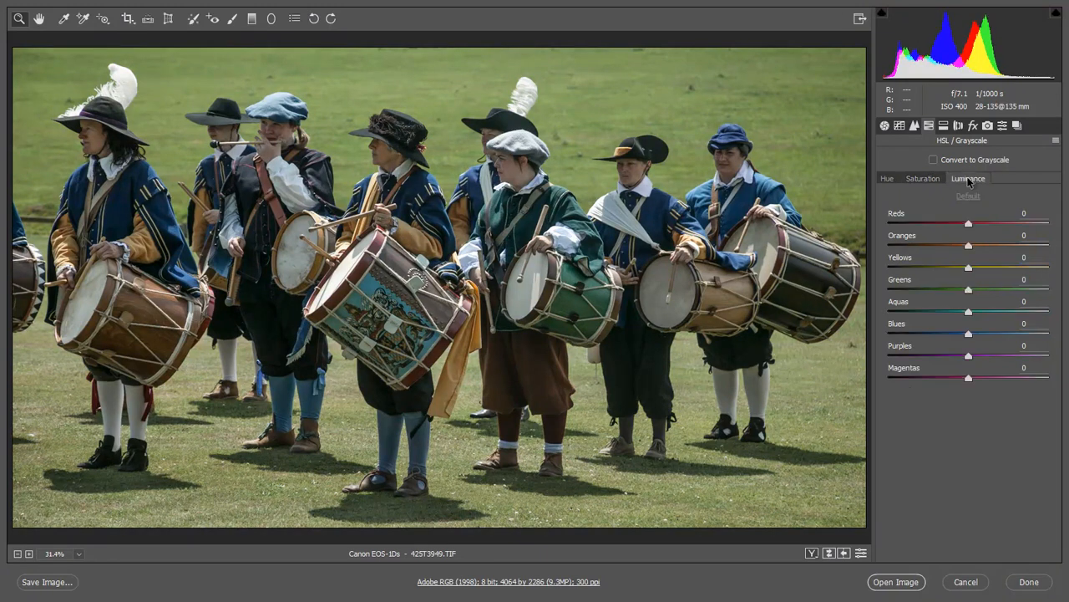
pyautogui.click(930, 289)
pyautogui.click(929, 268)
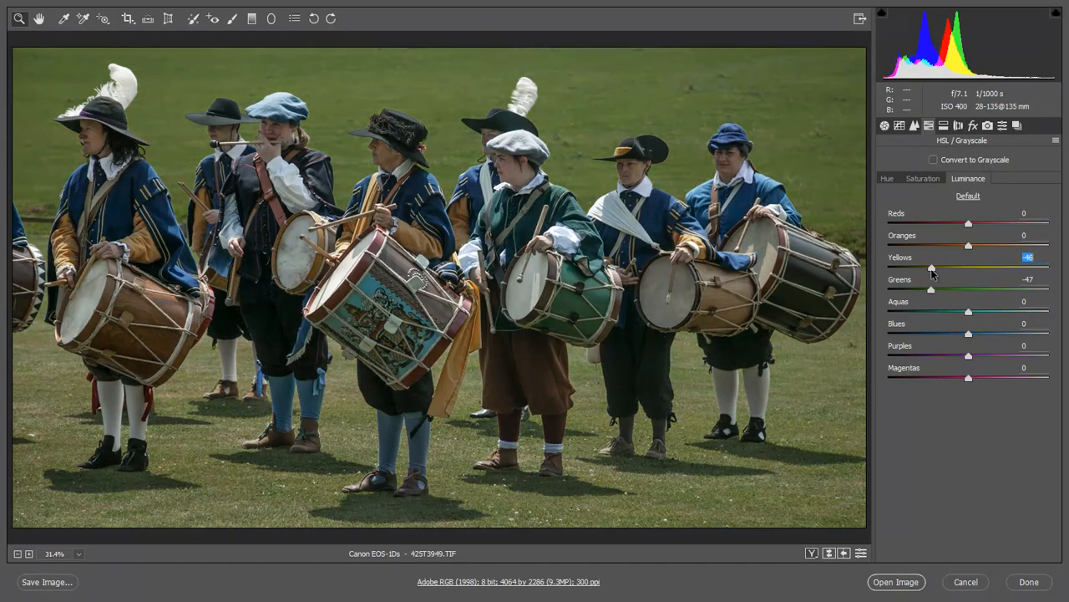
pyautogui.moveTo(932, 268); pyautogui.dragTo(924, 269)
pyautogui.click(925, 289)
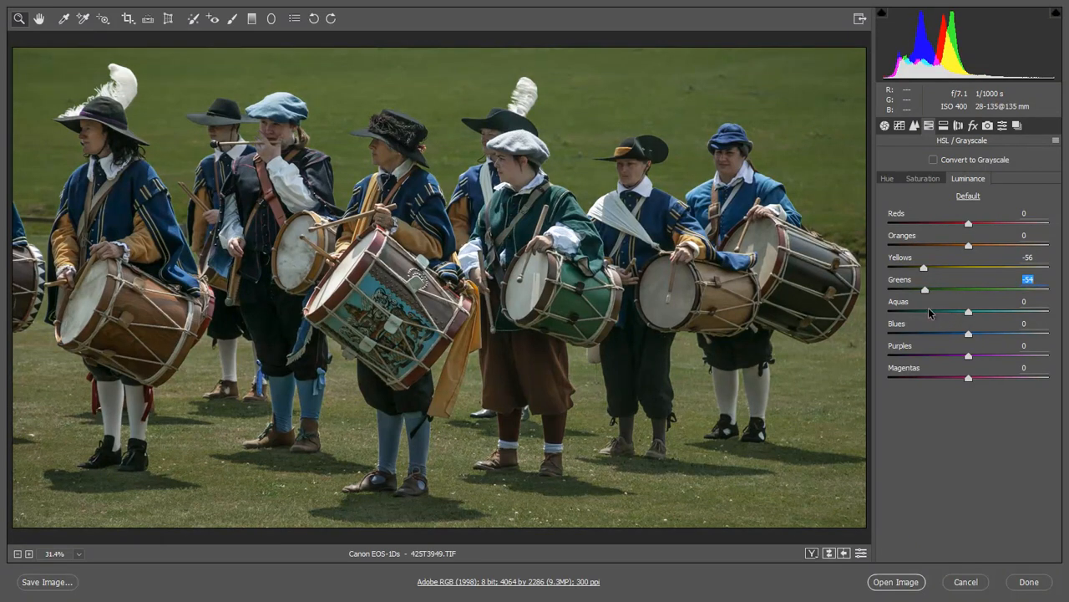
# Step: Set the basic clarity to +71 and blacks to -12, and raise the vibrance slightly
pyautogui.click(885, 126)
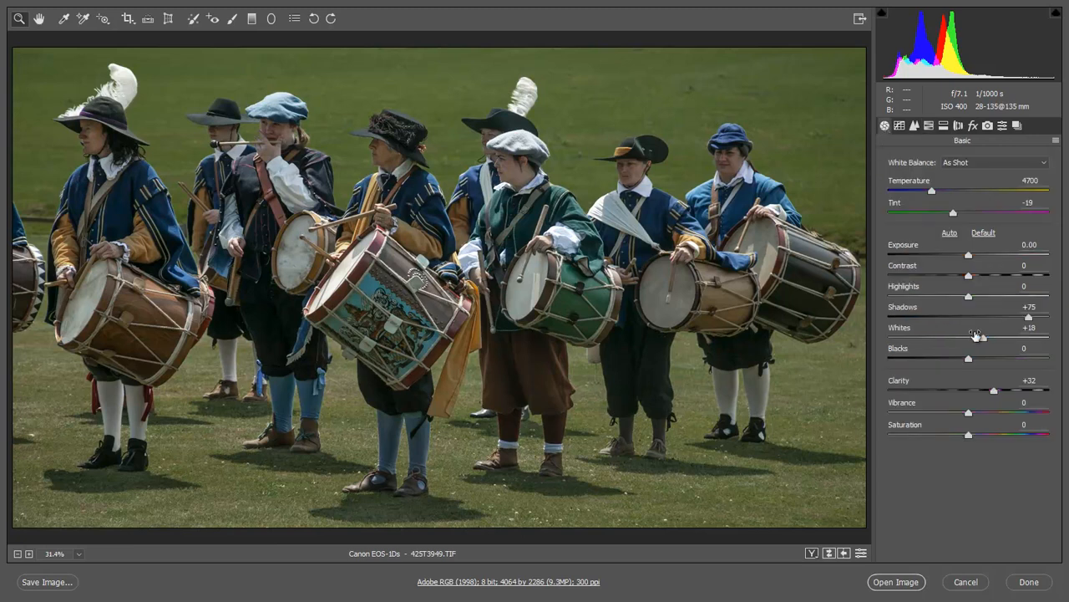
pyautogui.moveTo(1017, 391); pyautogui.dragTo(1026, 391)
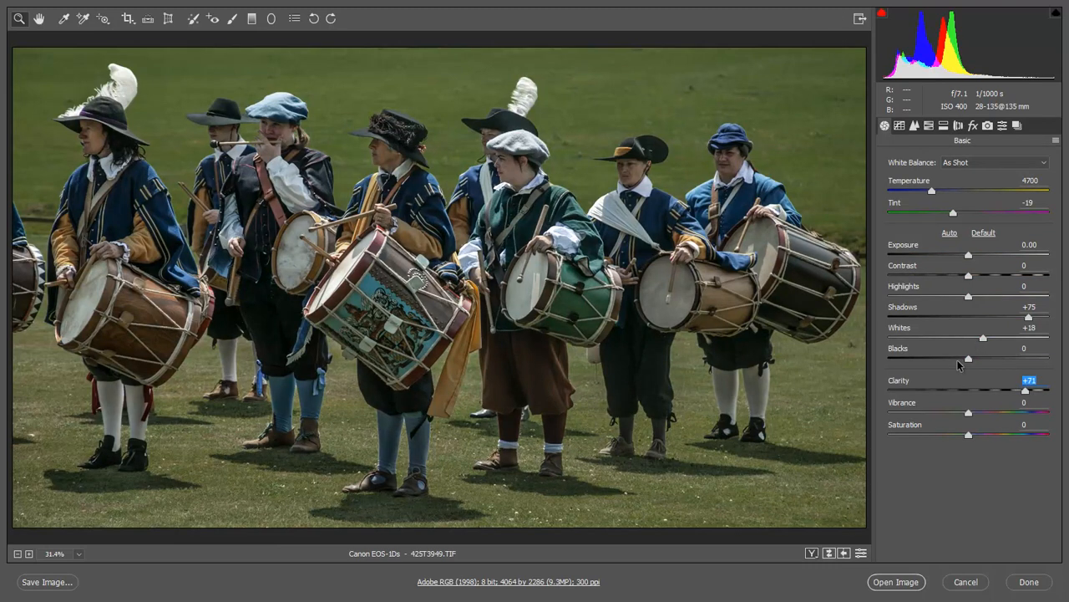
pyautogui.click(959, 360)
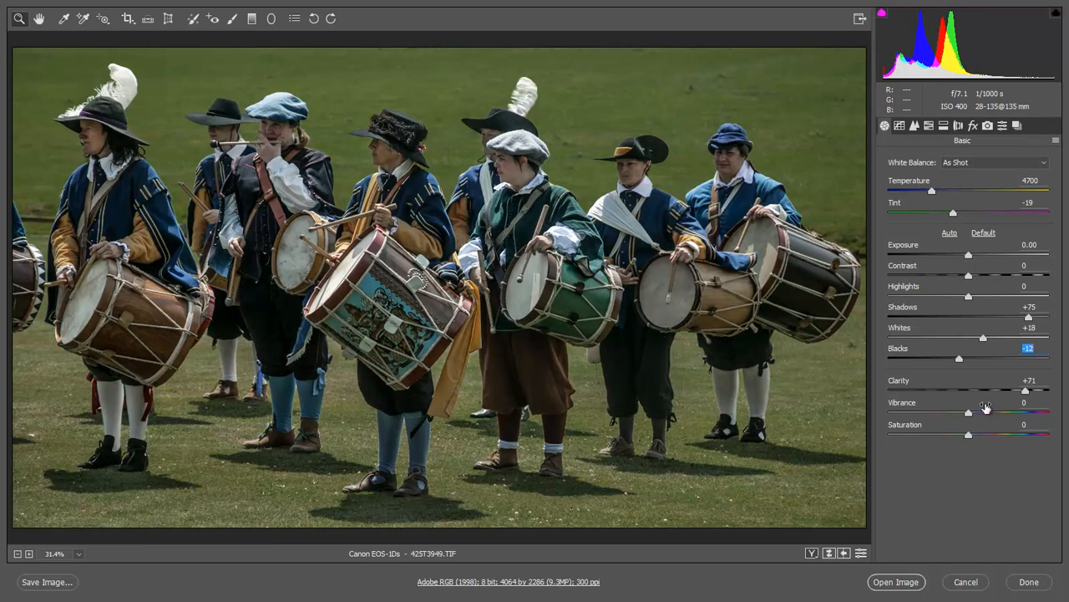
pyautogui.moveTo(978, 411); pyautogui.dragTo(987, 415)
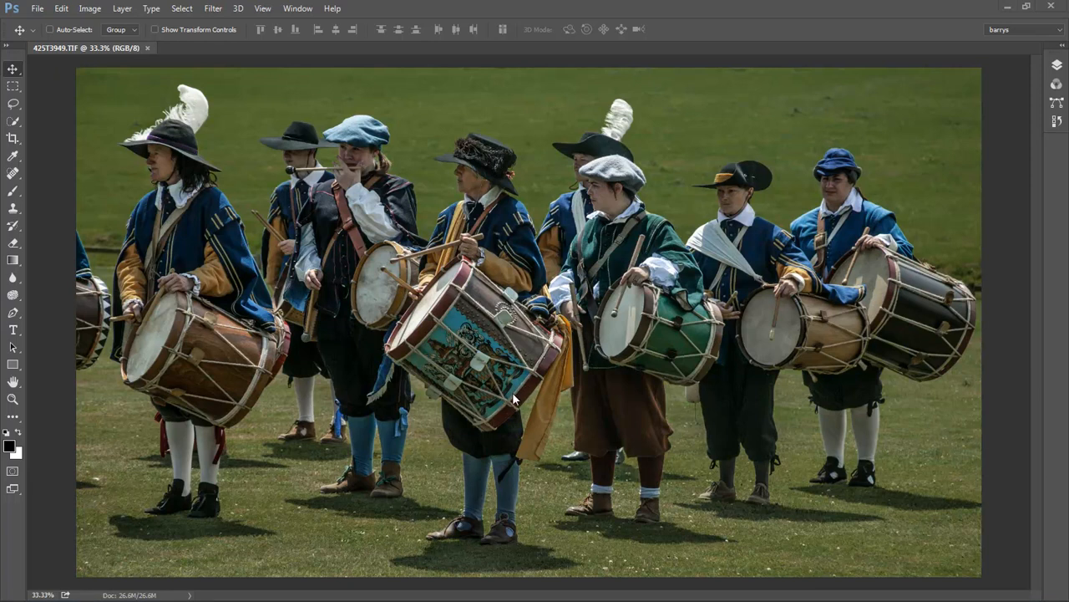
# Step: Resize the image to 2560 by 1440 pixels with automatic resampling
pyautogui.click(90, 10)
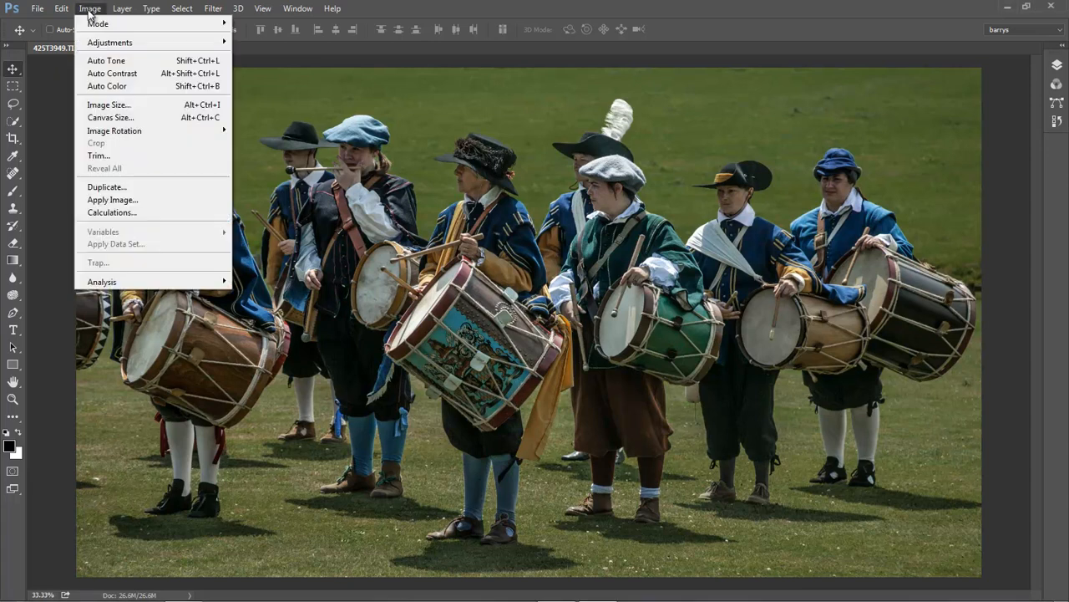
pyautogui.click(95, 106)
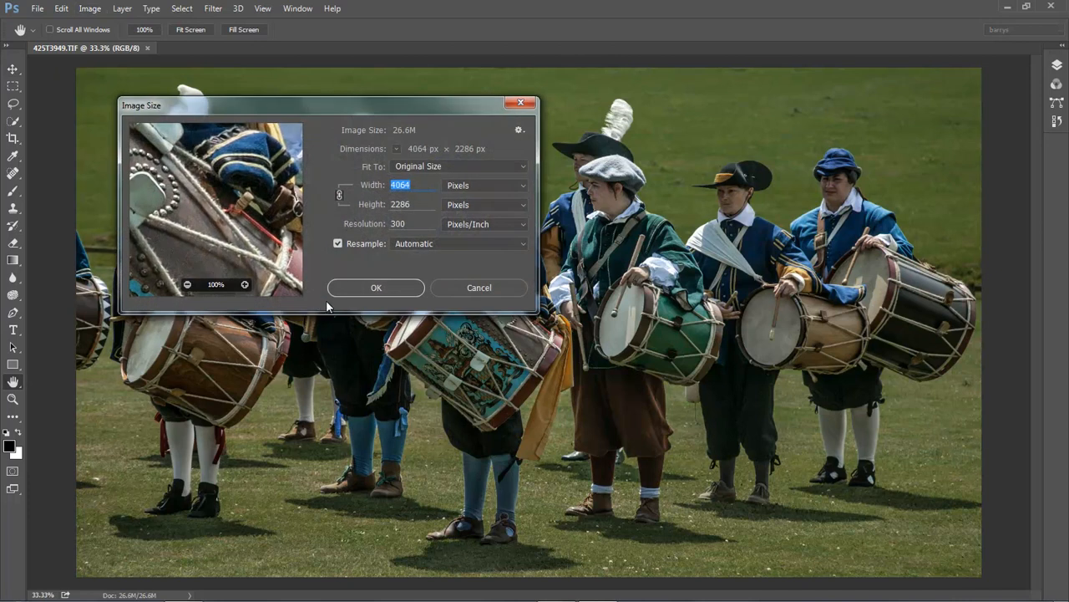
pyautogui.click(414, 187)
pyautogui.doubleClick(401, 184)
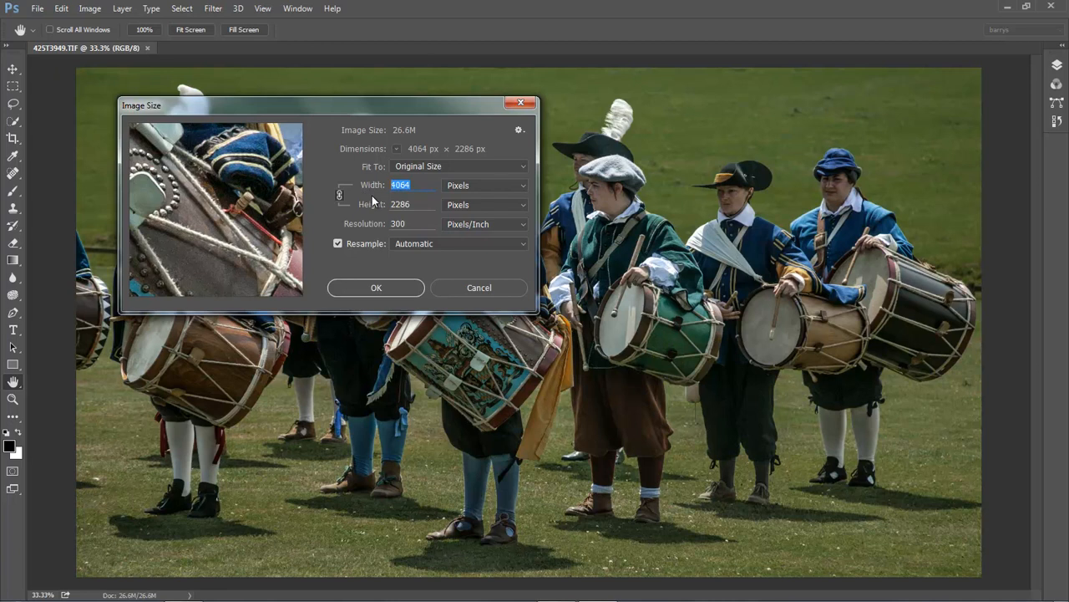
pyautogui.write('2560')
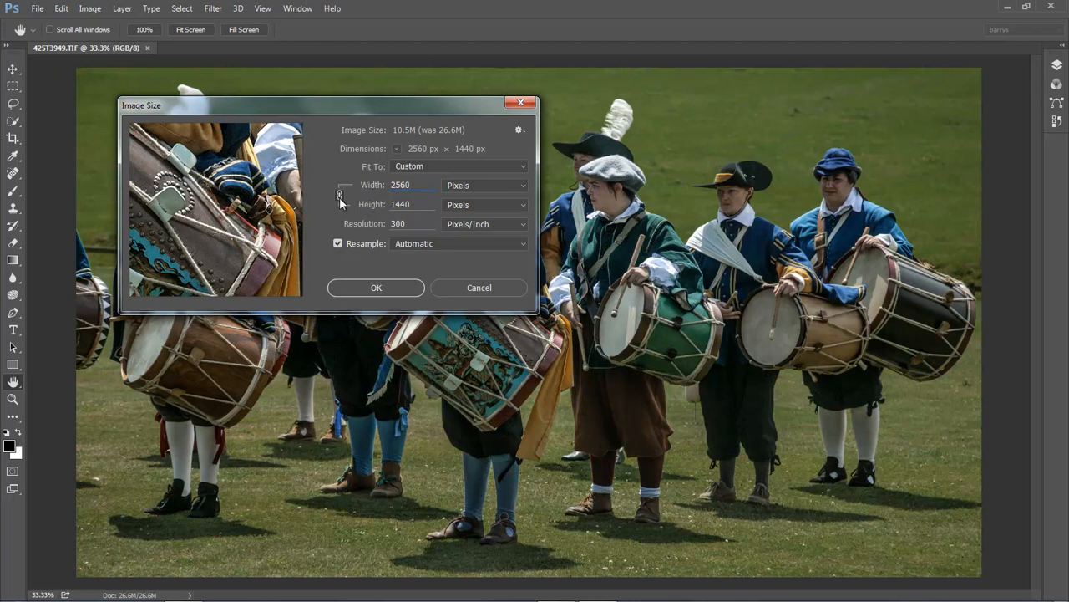
pyautogui.click(374, 287)
# Step: Fit the resized image to the window and select the Spot Healing Brush for retouching
pyautogui.press('v')
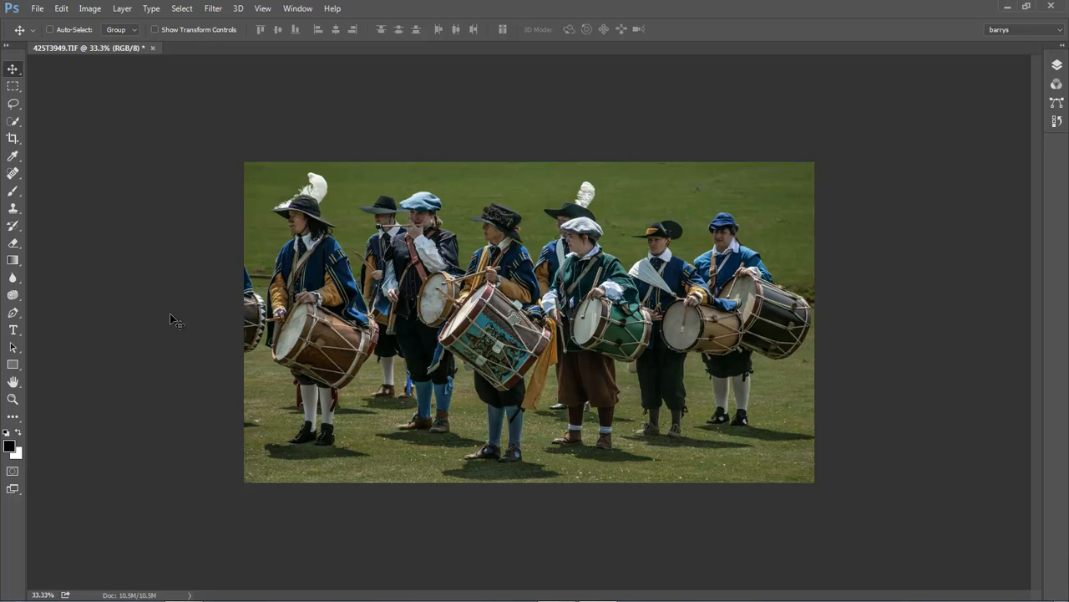
pyautogui.press('ctrl')
pyautogui.hotkey('ctrl', '0')
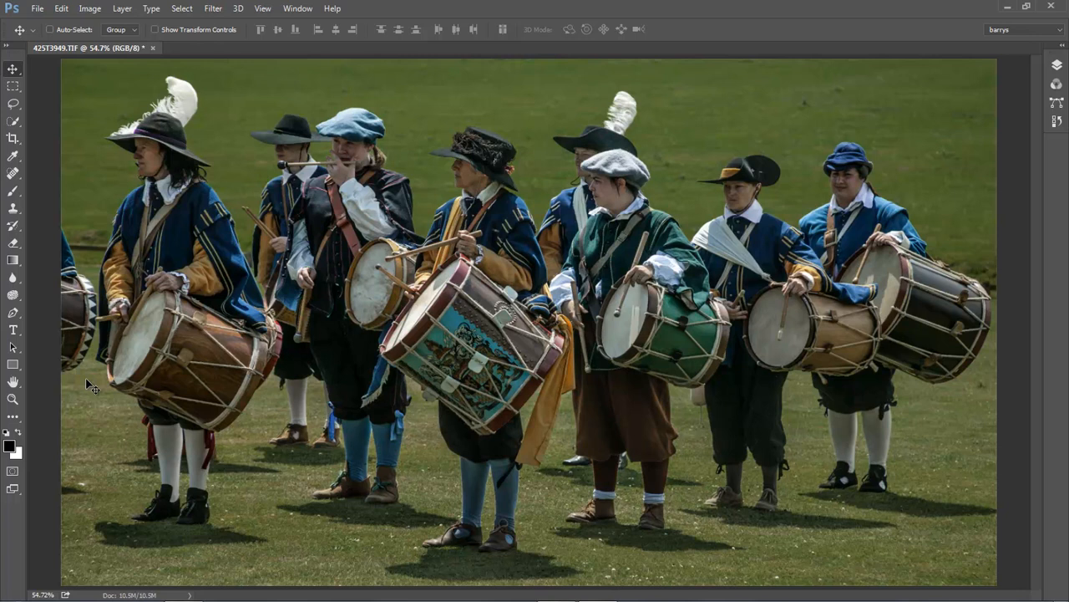
pyautogui.click(13, 174)
pyautogui.click(48, 173)
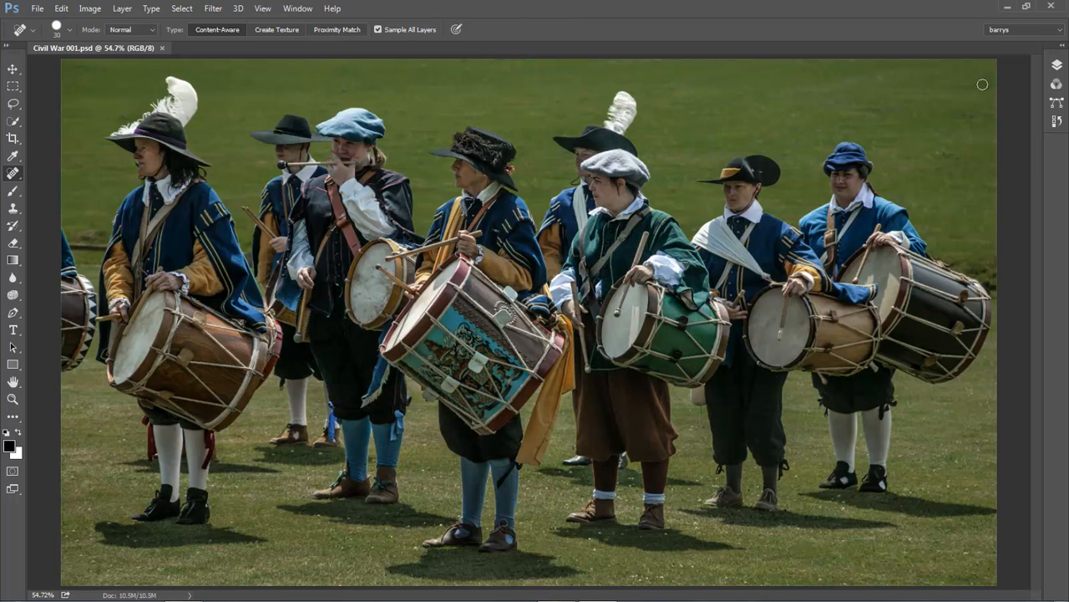
# Step: Duplicate the background onto a new layer and hide the layer list
pyautogui.click(1055, 67)
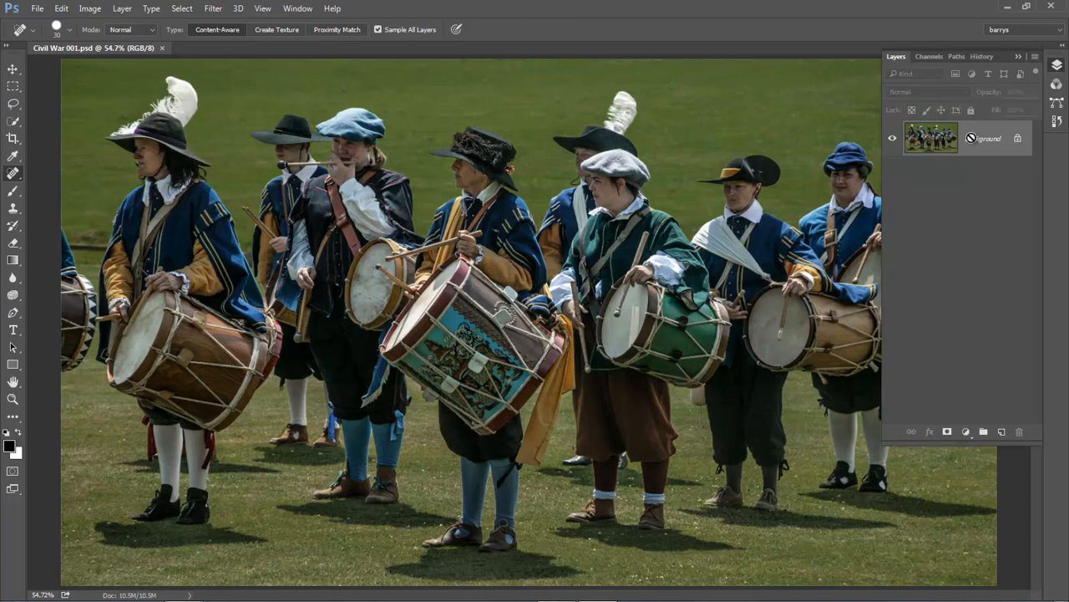
pyautogui.hotkey('ctrl', 'j')
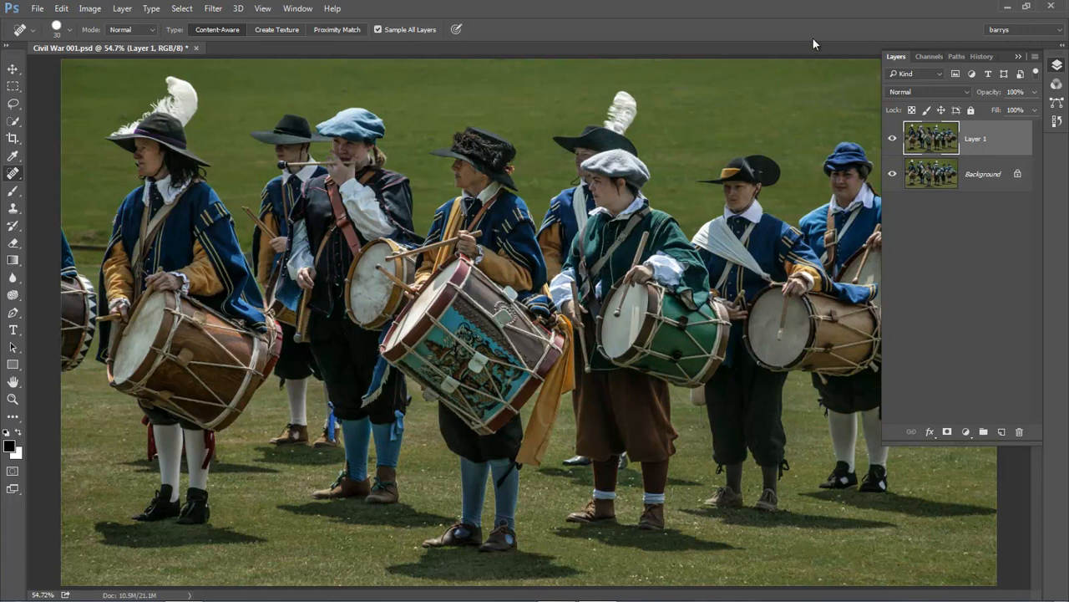
pyautogui.press('F7')
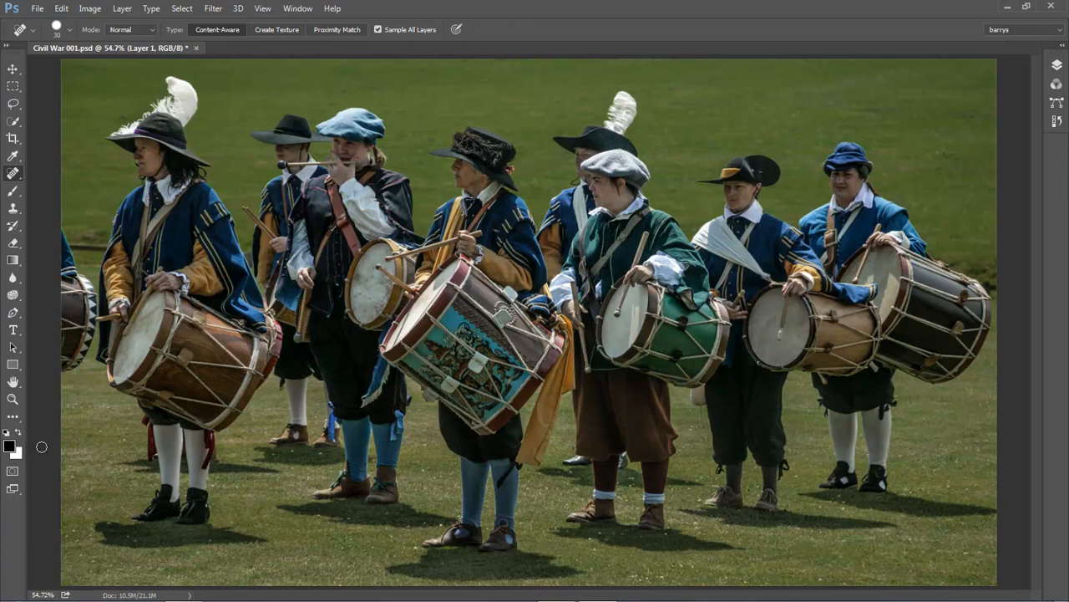
# Step: Open the duplicated layer in the Topaz Impression filter
pyautogui.click(214, 10)
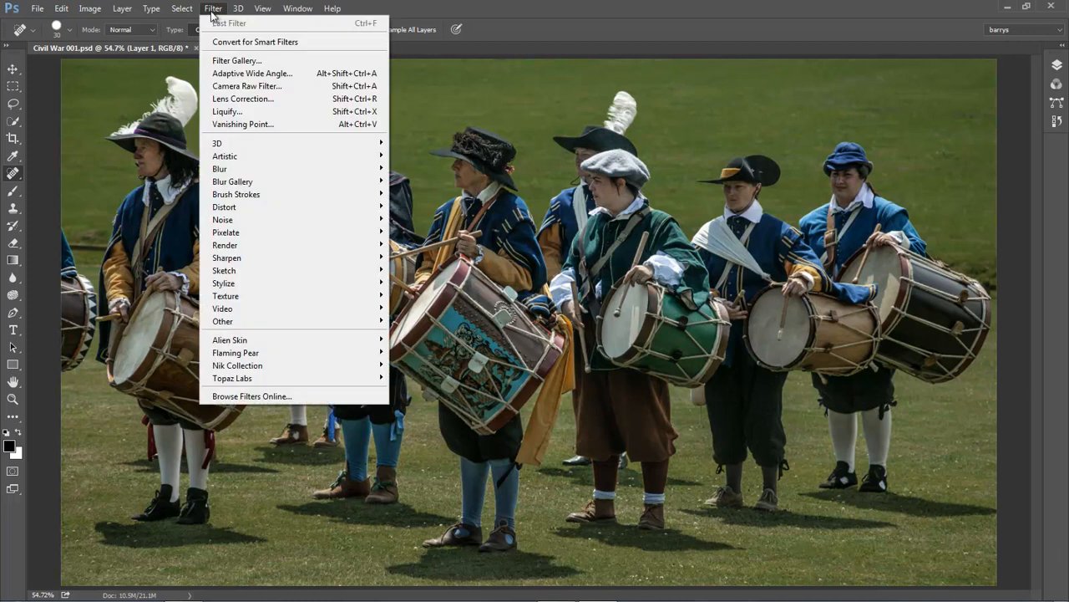
pyautogui.moveTo(245, 378)
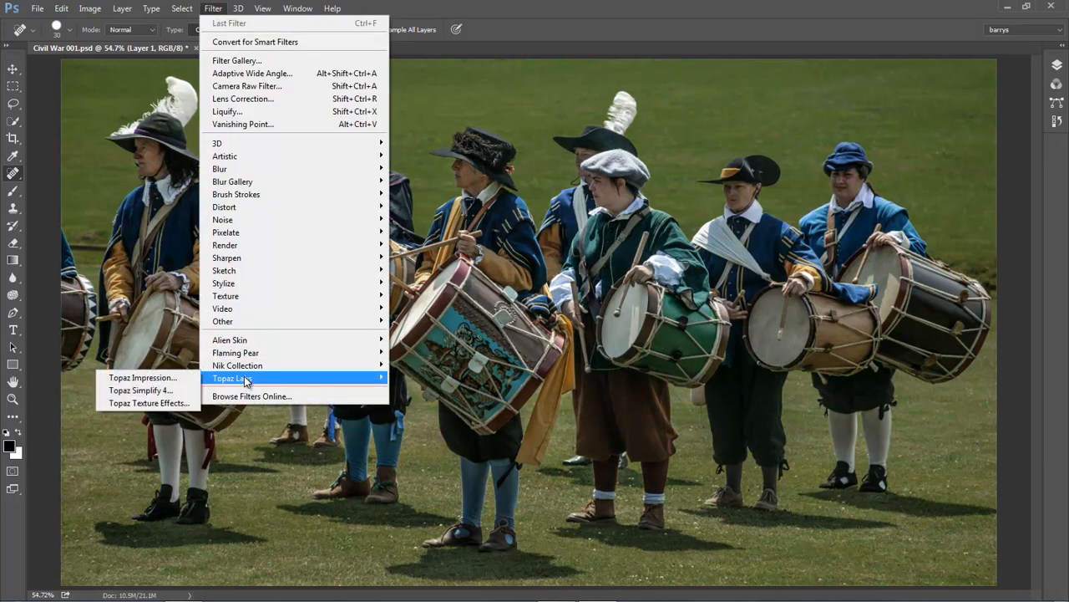
pyautogui.click(166, 382)
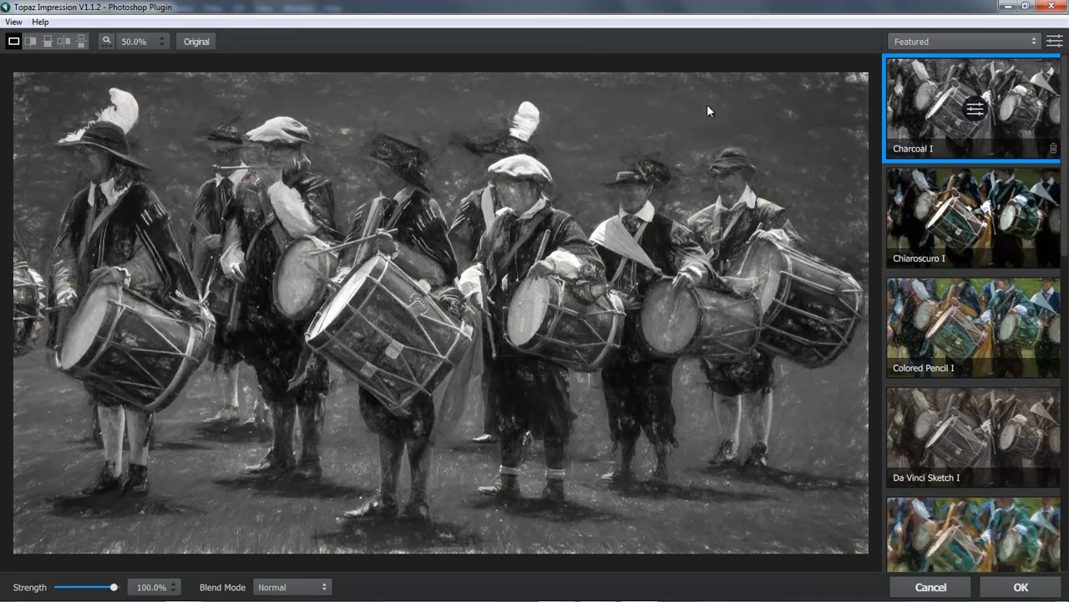
# Step: Switch the presets to the Ancient category and preview Cave Dweller I, II, III and IV on the image
pyautogui.click(1034, 43)
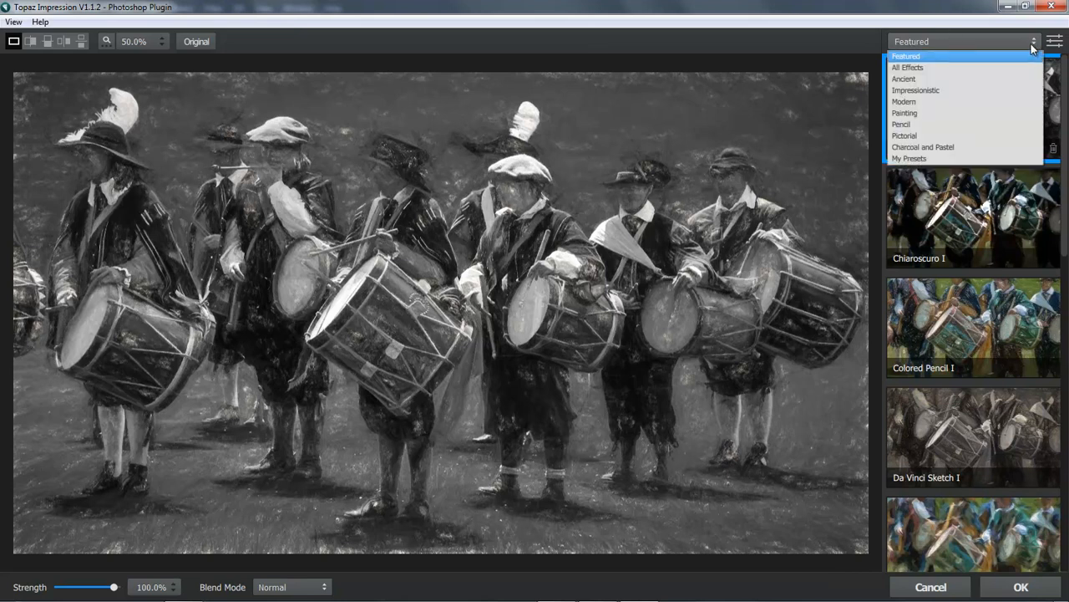
pyautogui.click(944, 79)
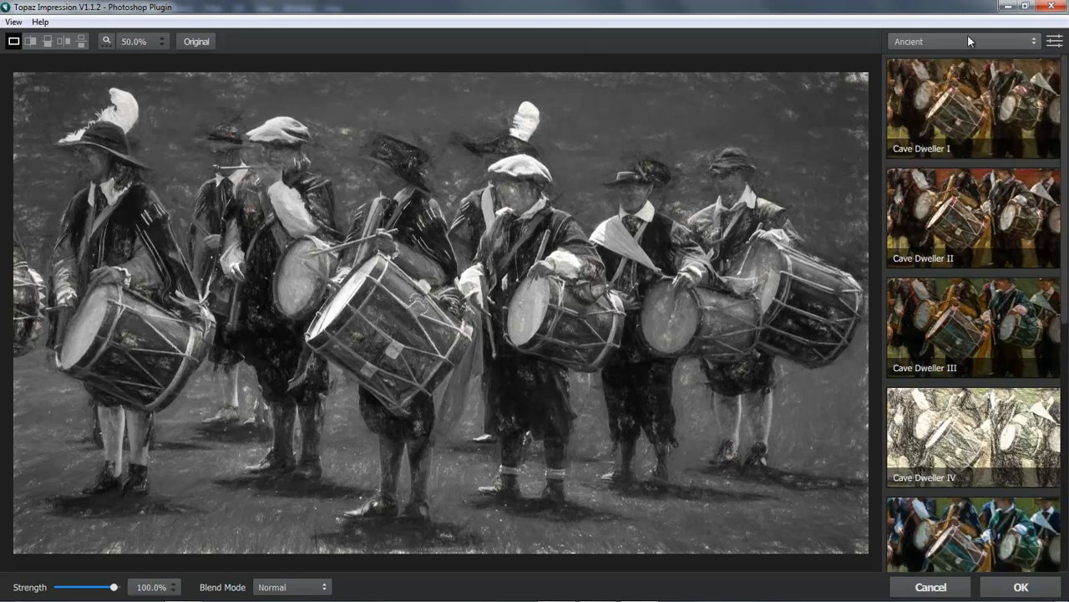
pyautogui.click(1006, 121)
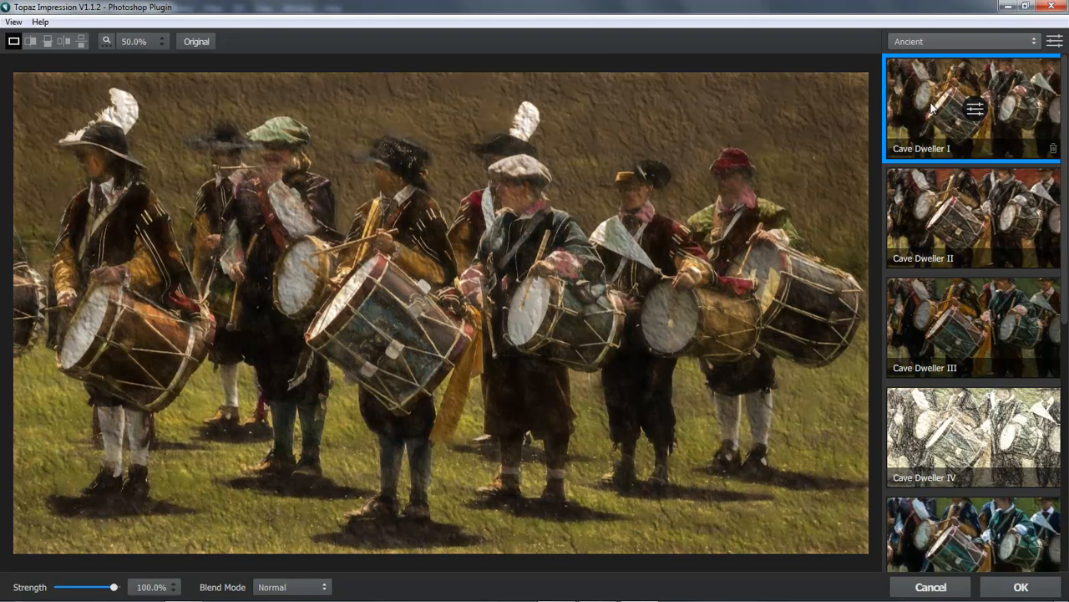
pyautogui.click(986, 207)
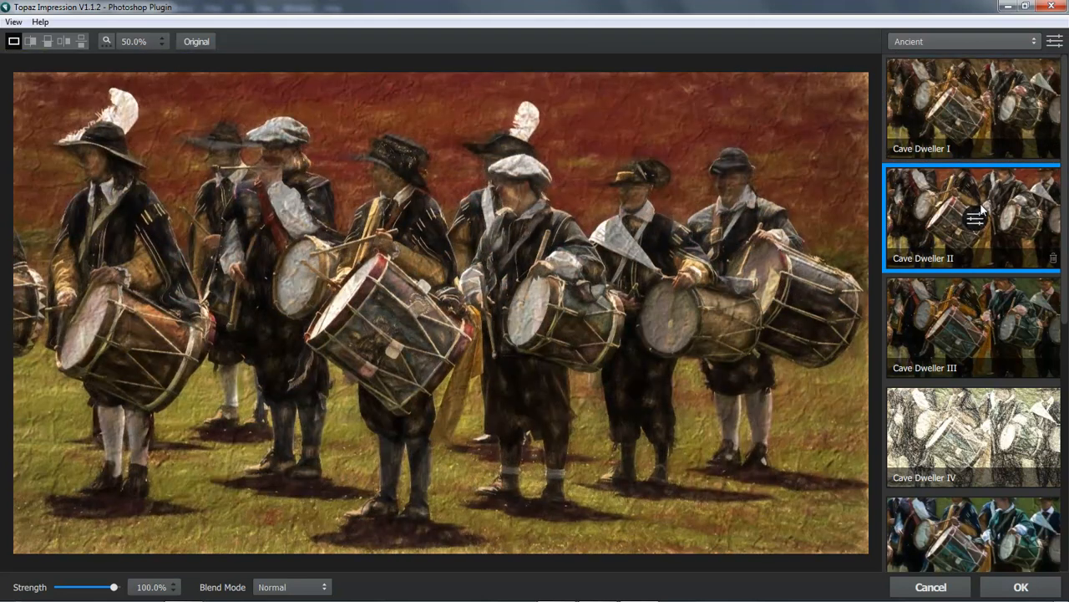
pyautogui.click(1021, 338)
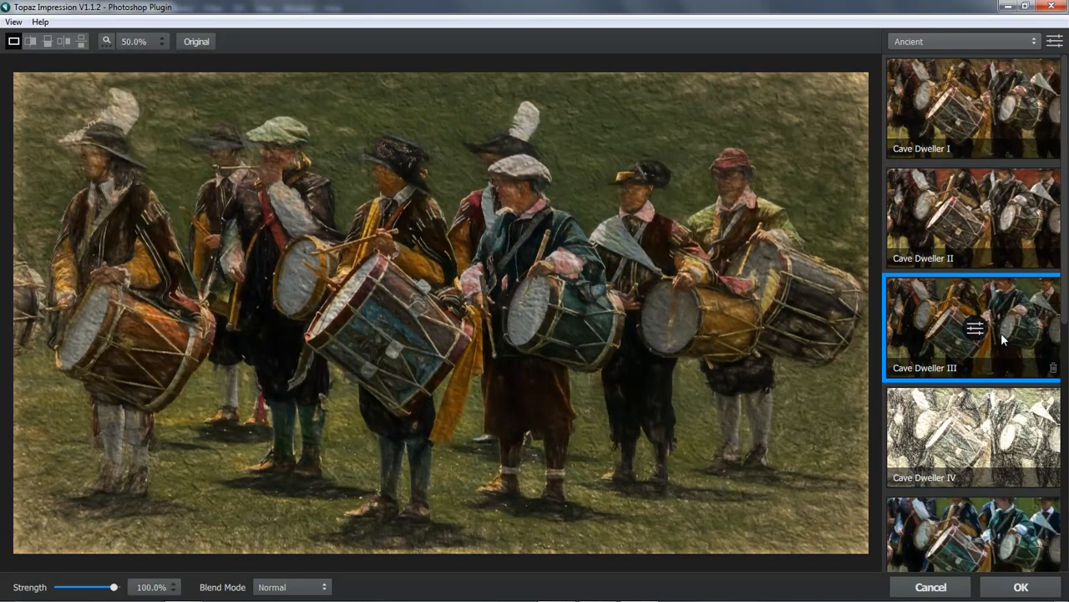
pyautogui.click(1009, 431)
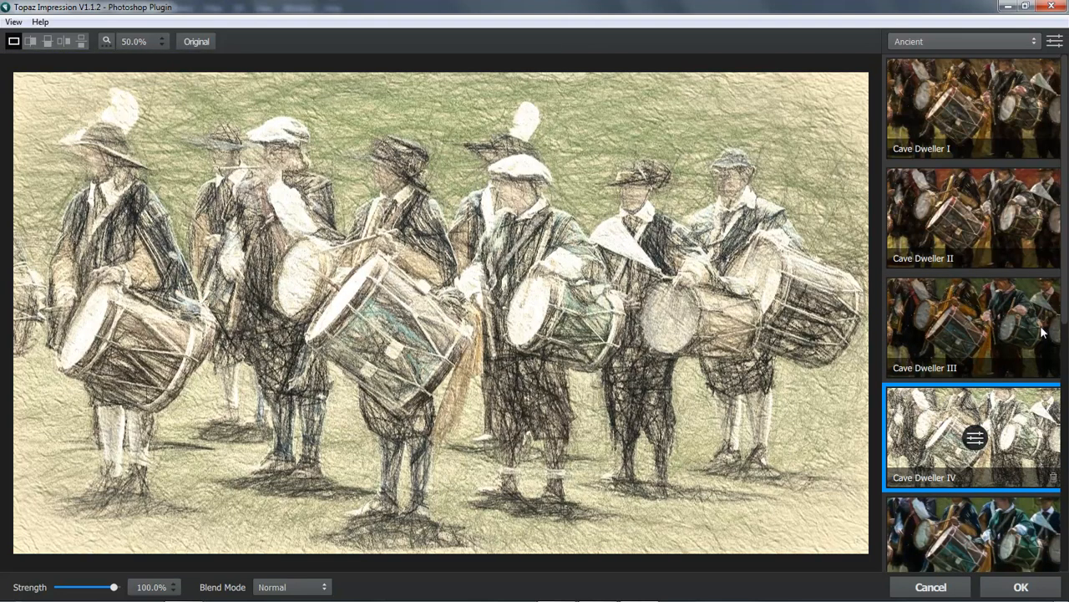
# Step: Compare the Da Vinci Sketch I to IV presets and choose Da Vinci Sketch I
pyautogui.scroll(-3, 1051, 359)
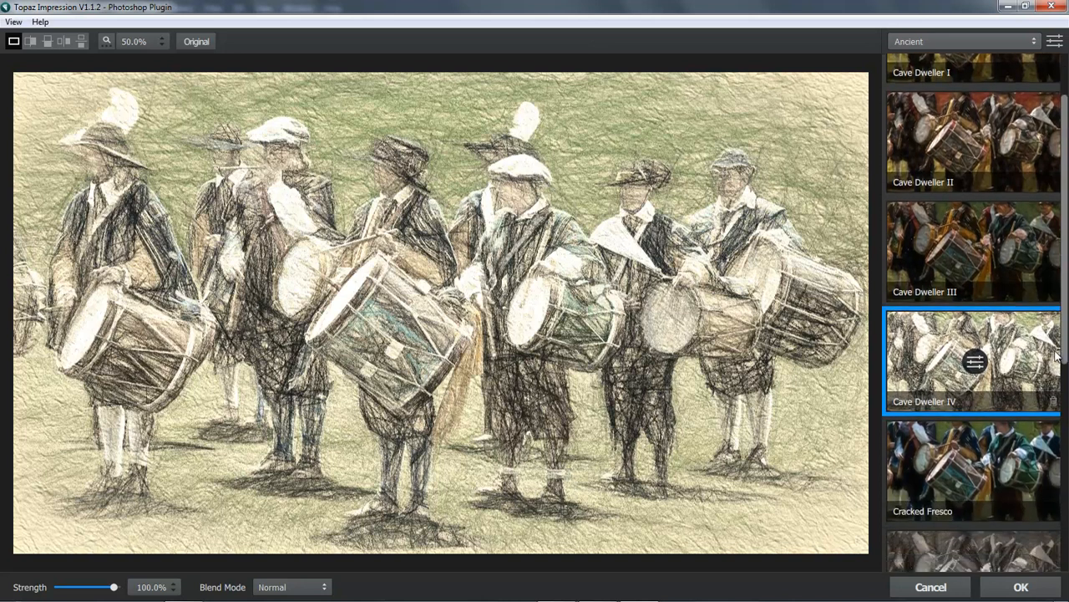
pyautogui.scroll(-5, 1053, 412)
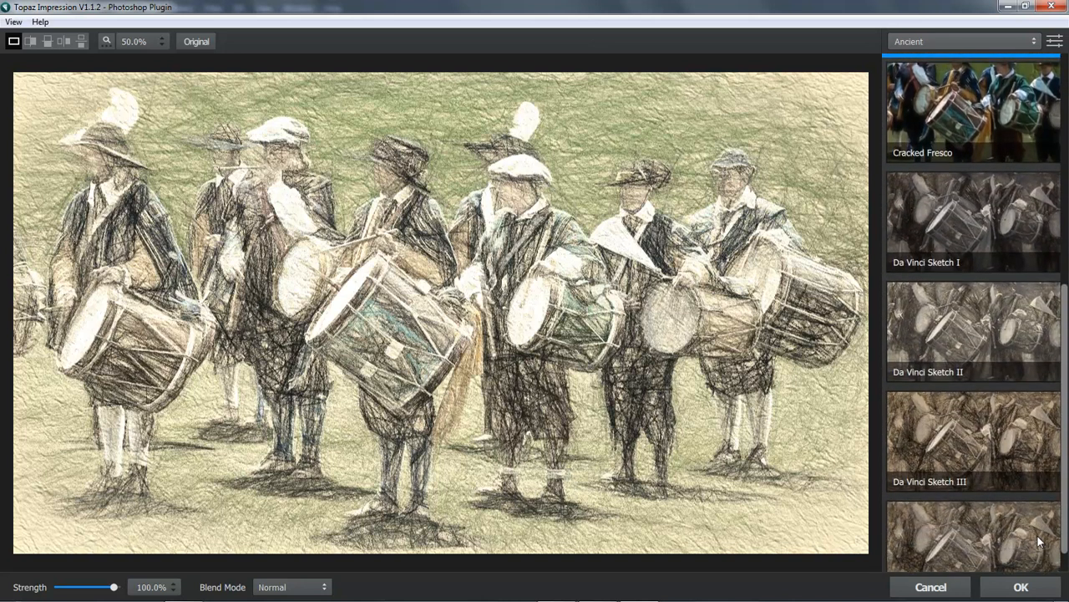
pyautogui.click(970, 203)
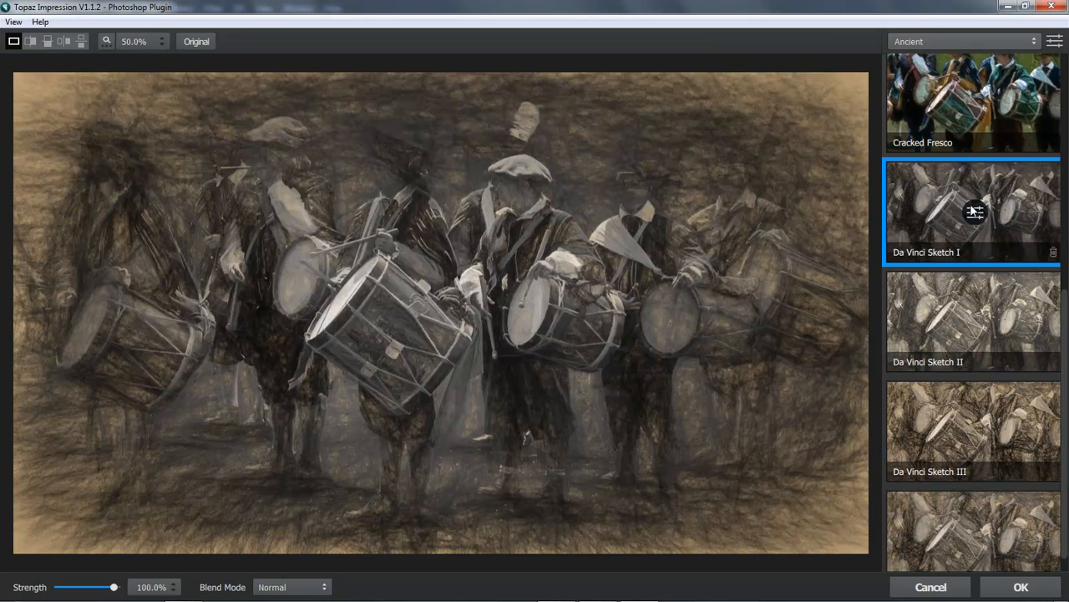
pyautogui.press('Down')
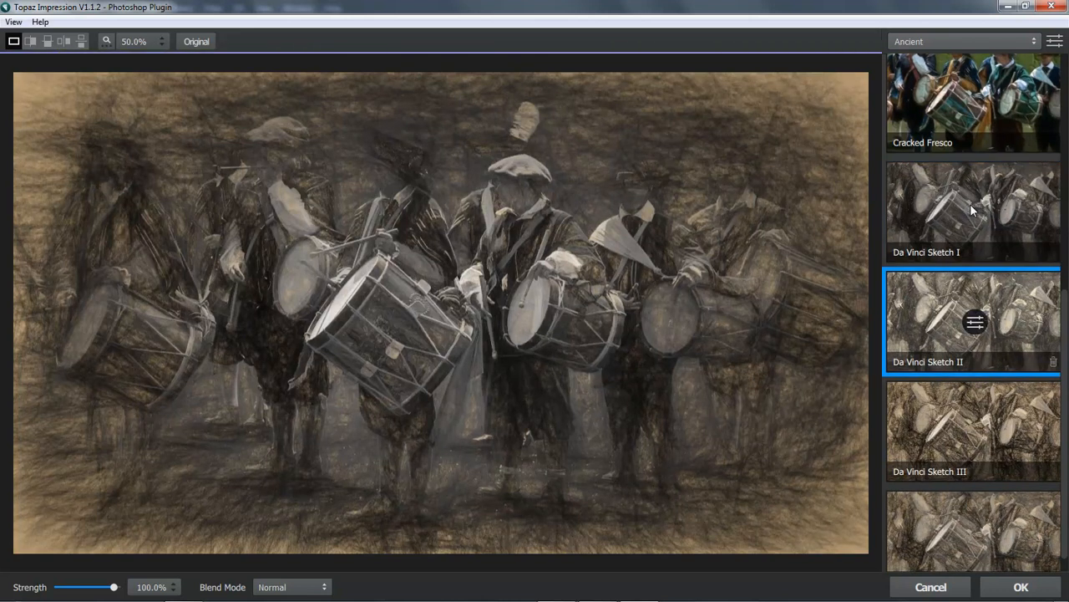
pyautogui.press('Down')
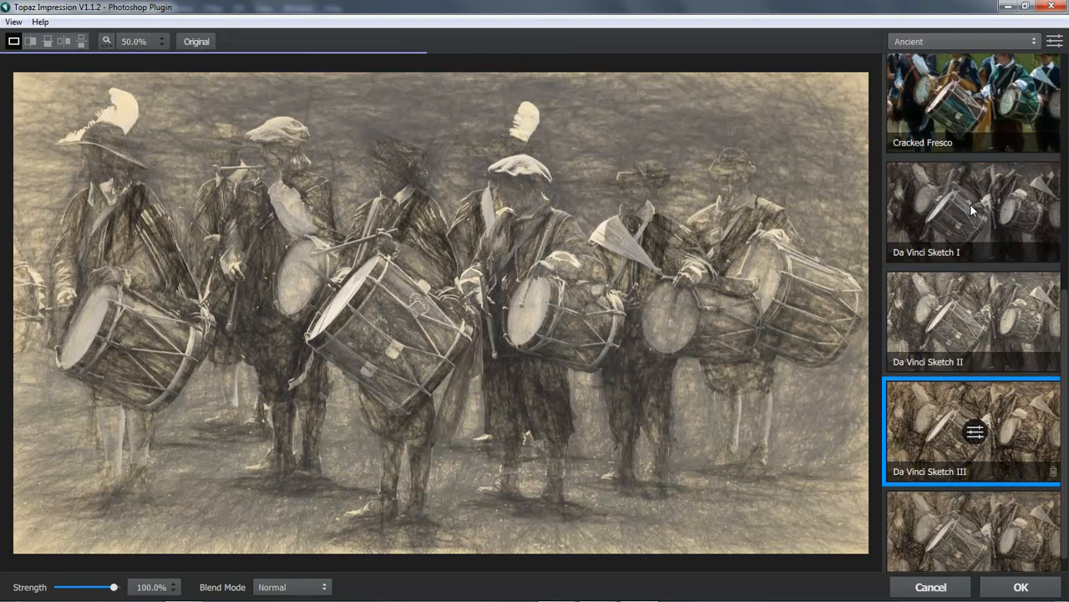
pyautogui.press('Down')
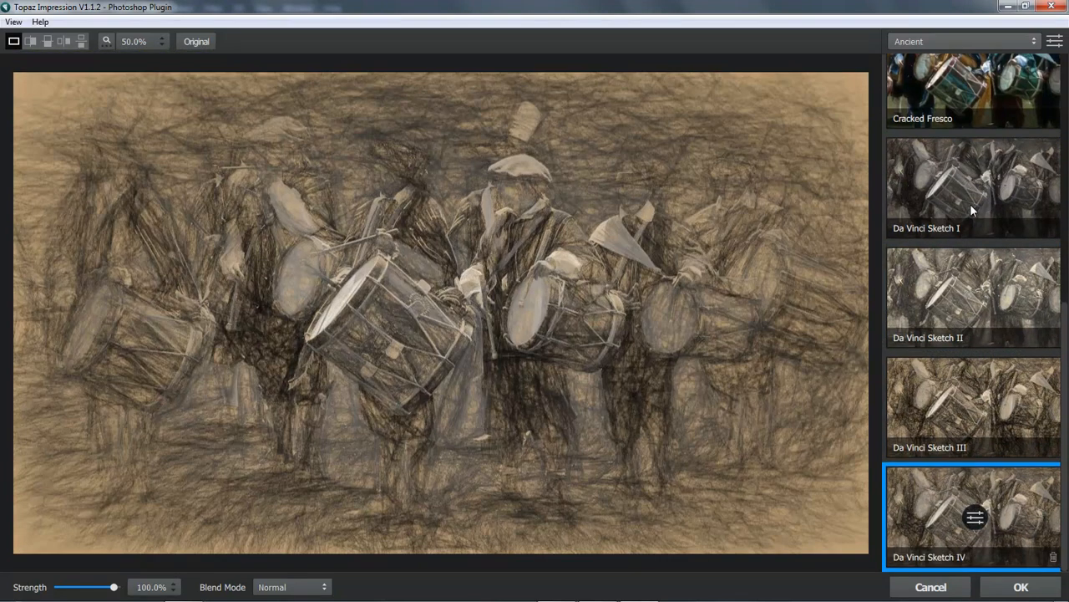
pyautogui.press('Up')
pyautogui.press('Up')
pyautogui.press('Up')
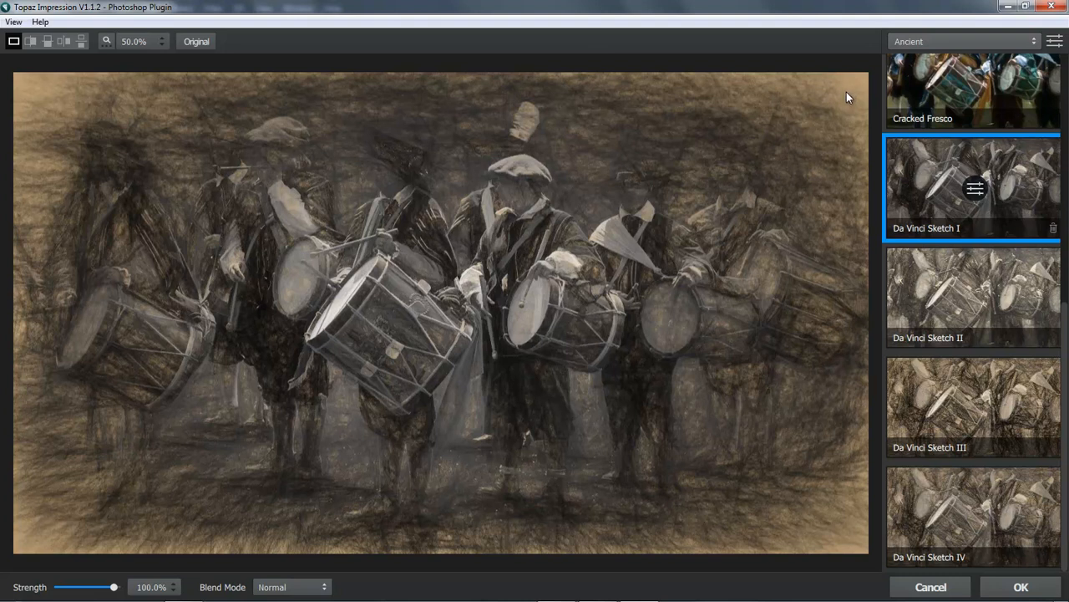
# Step: Open the adjustments of the Da Vinci Sketch I preset at its texture and background settings
pyautogui.click(976, 191)
pyautogui.click(976, 191)
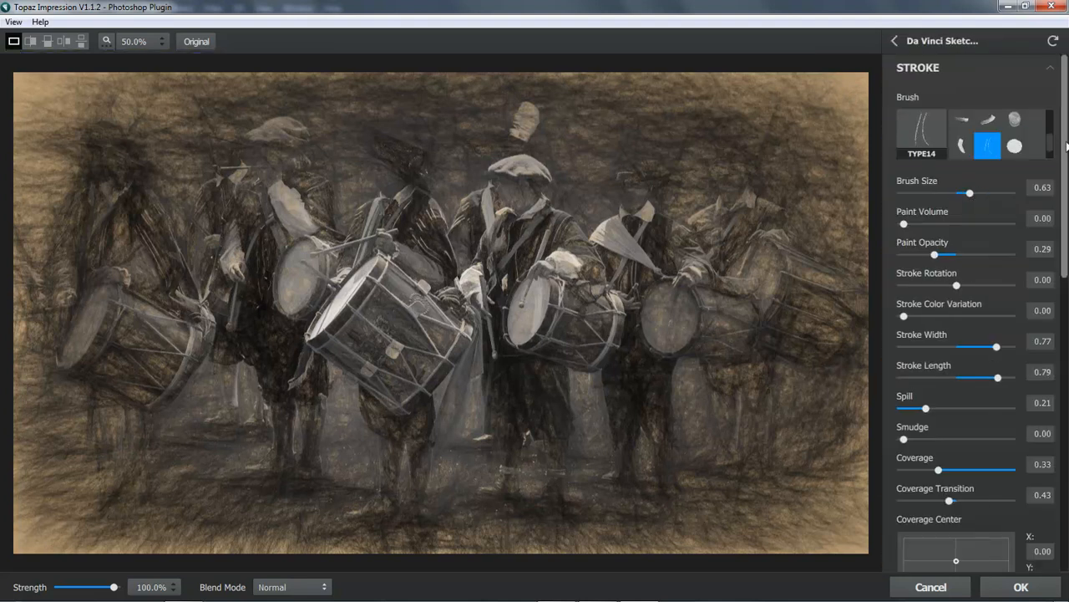
pyautogui.moveTo(1068, 146); pyautogui.dragTo(1064, 482)
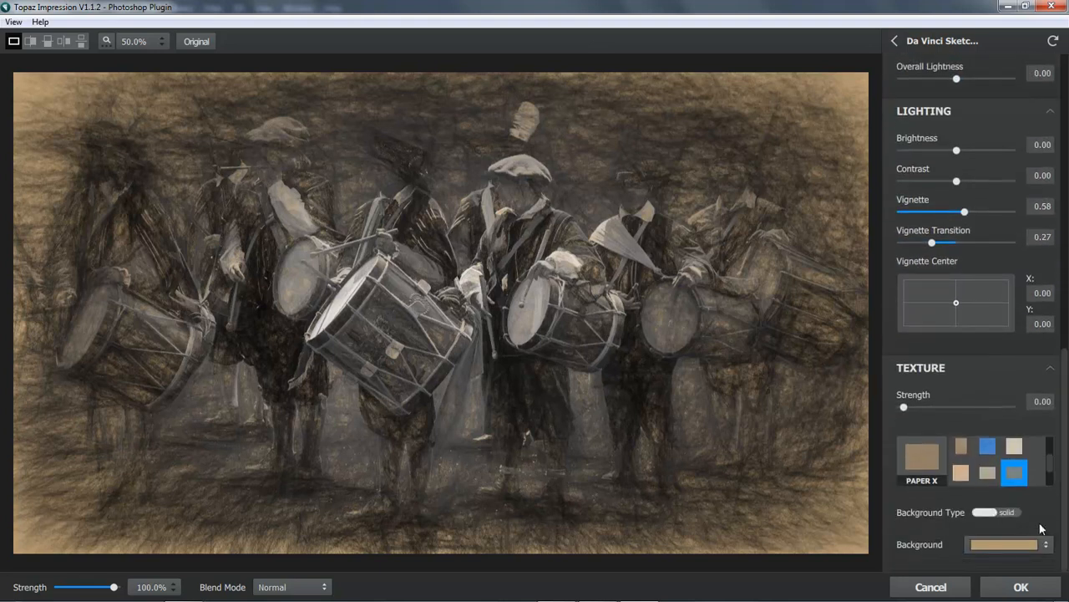
# Step: Try dark brown #675337 as the preset's solid background color
pyautogui.click(998, 545)
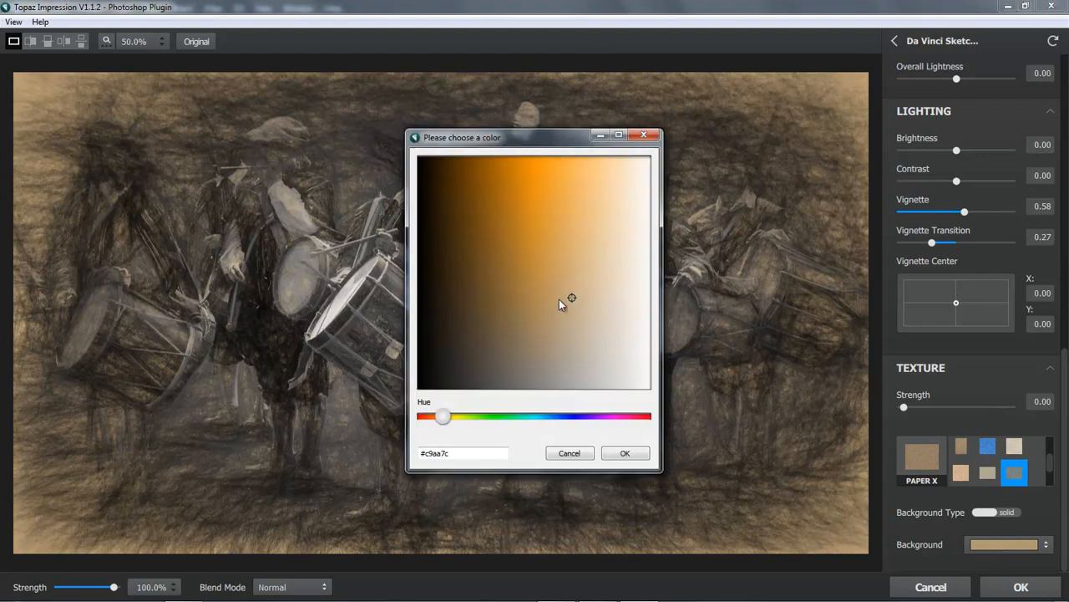
pyautogui.click(490, 320)
pyautogui.click(623, 455)
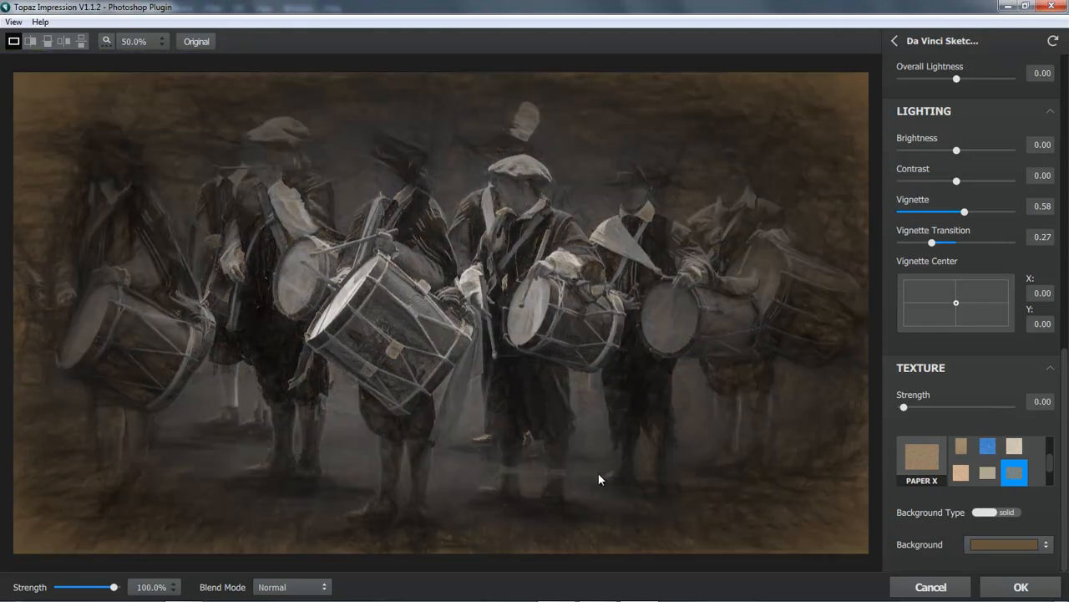
# Step: Set the solid background color to a light greyish beige and apply the Impression effect to the layer
pyautogui.click(995, 544)
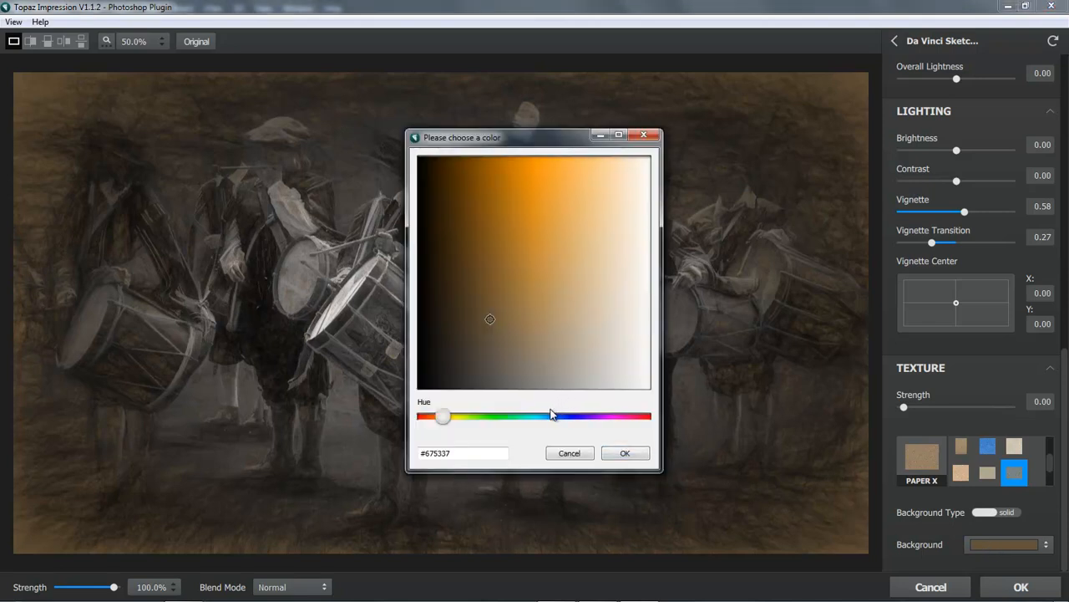
pyautogui.click(574, 349)
pyautogui.click(574, 352)
pyautogui.click(625, 454)
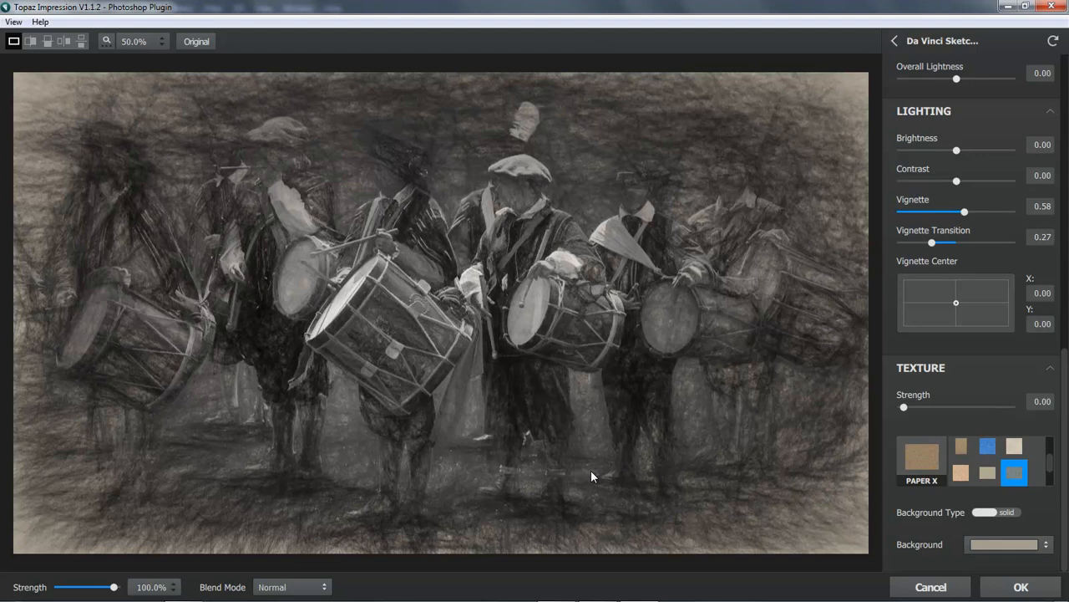
pyautogui.click(1013, 589)
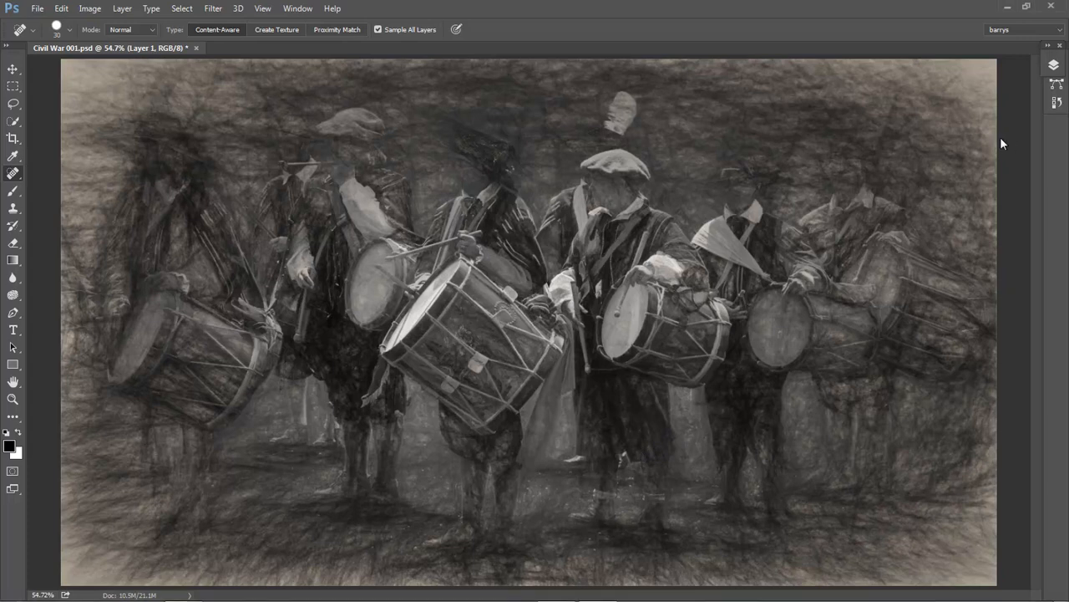
# Step: Increase the sketch layer's contrast with Levels, setting the black input to 10, adjusting the midtones and lowering the white input
pyautogui.hotkey('ctrl', 'l')
pyautogui.moveTo(464, 209); pyautogui.dragTo(896, 38)
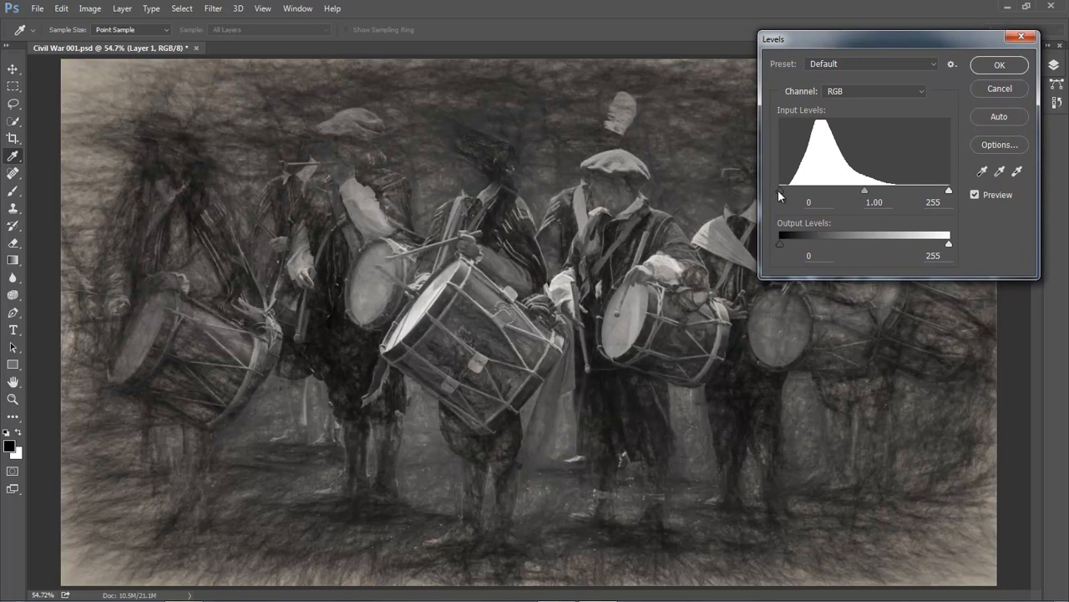
pyautogui.moveTo(781, 190); pyautogui.dragTo(786, 189)
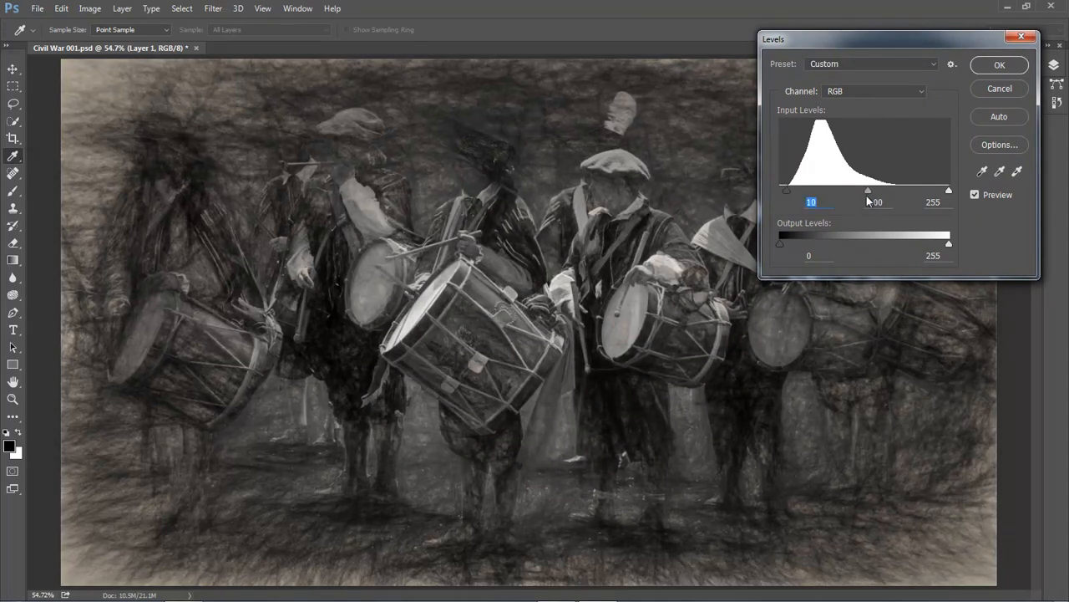
pyautogui.moveTo(873, 192); pyautogui.dragTo(867, 192)
pyautogui.moveTo(949, 190); pyautogui.dragTo(933, 193)
pyautogui.click(1000, 66)
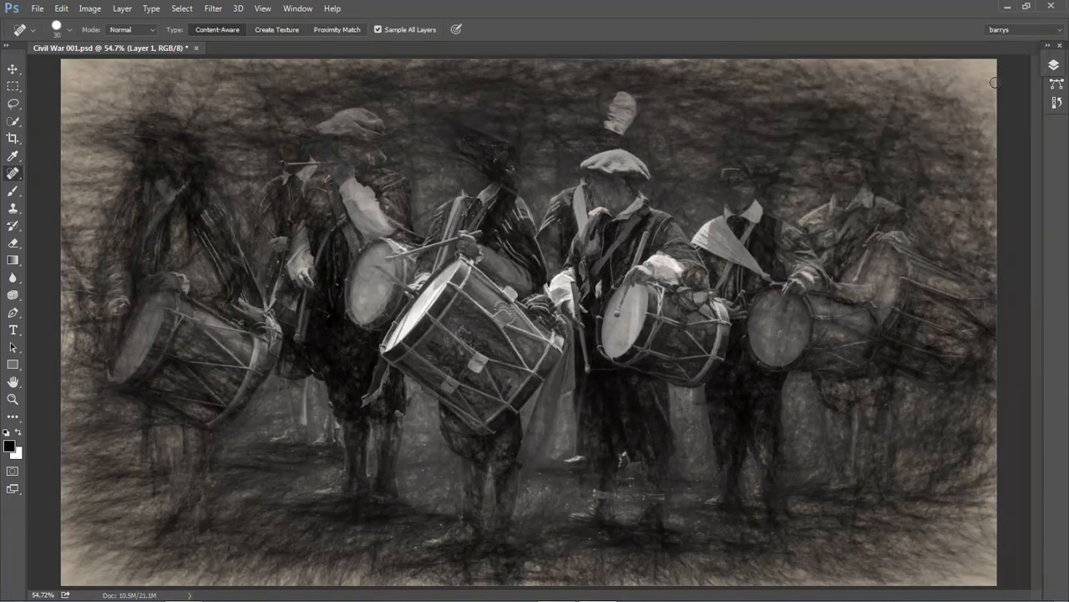
# Step: Compare the sketch layer with the original photo by toggling the visibility of Layer 1
pyautogui.click(1053, 67)
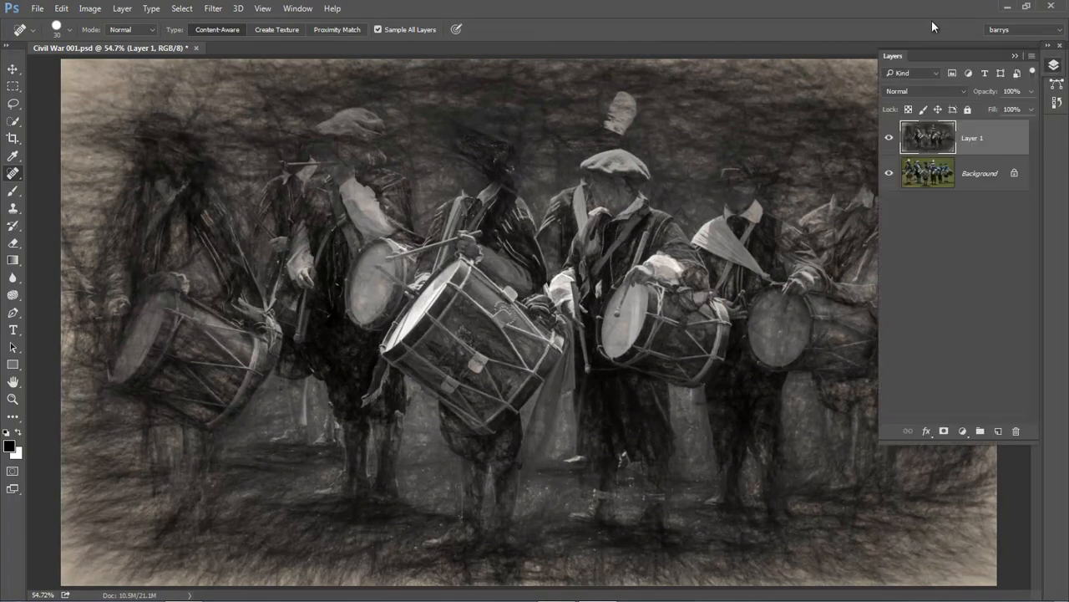
pyautogui.click(889, 139)
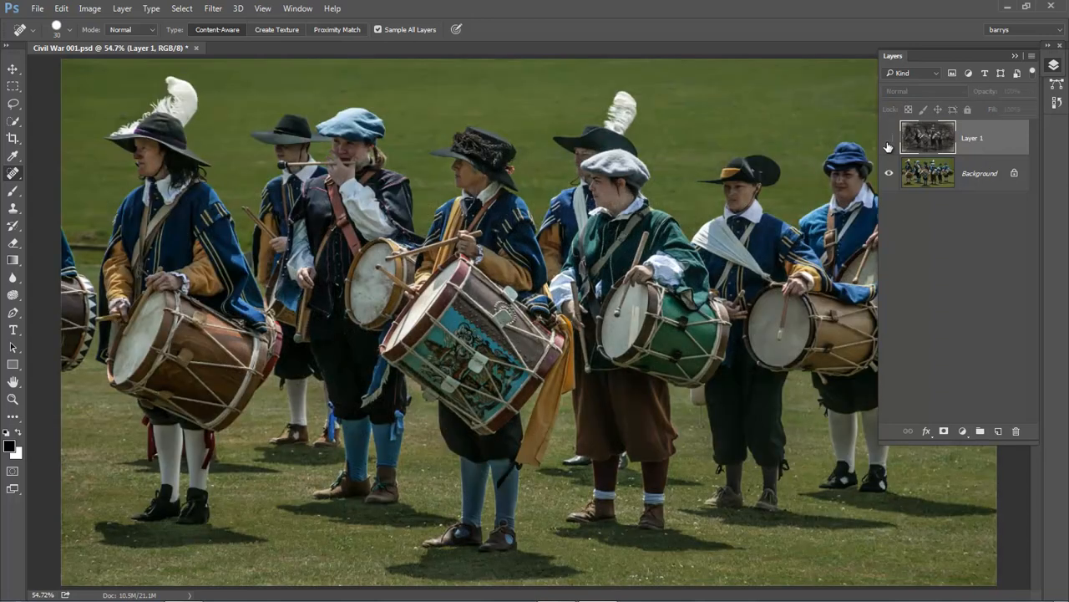
pyautogui.click(889, 138)
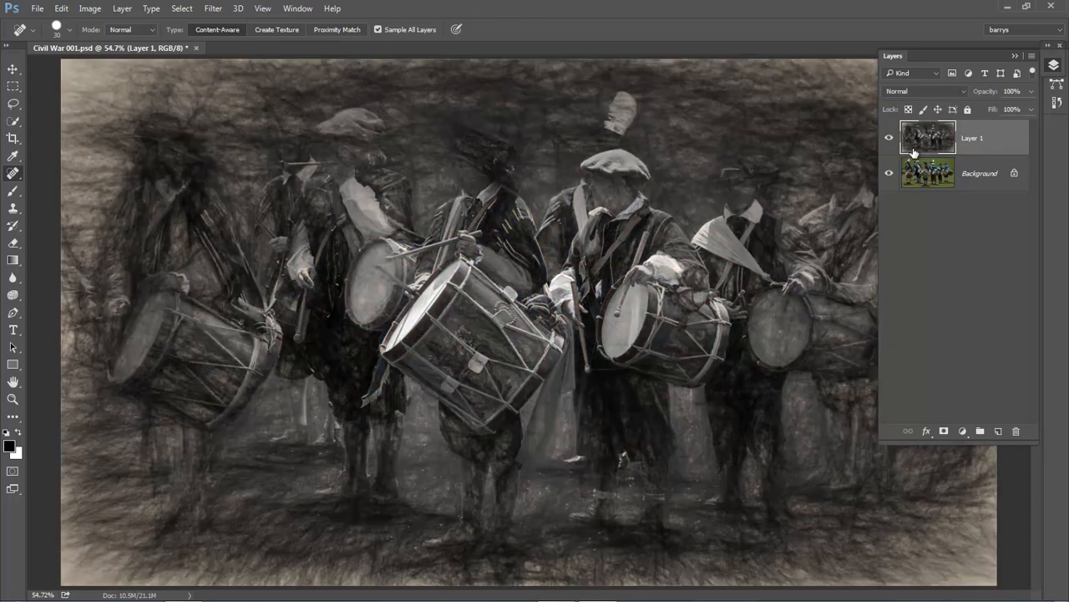
pyautogui.click(938, 27)
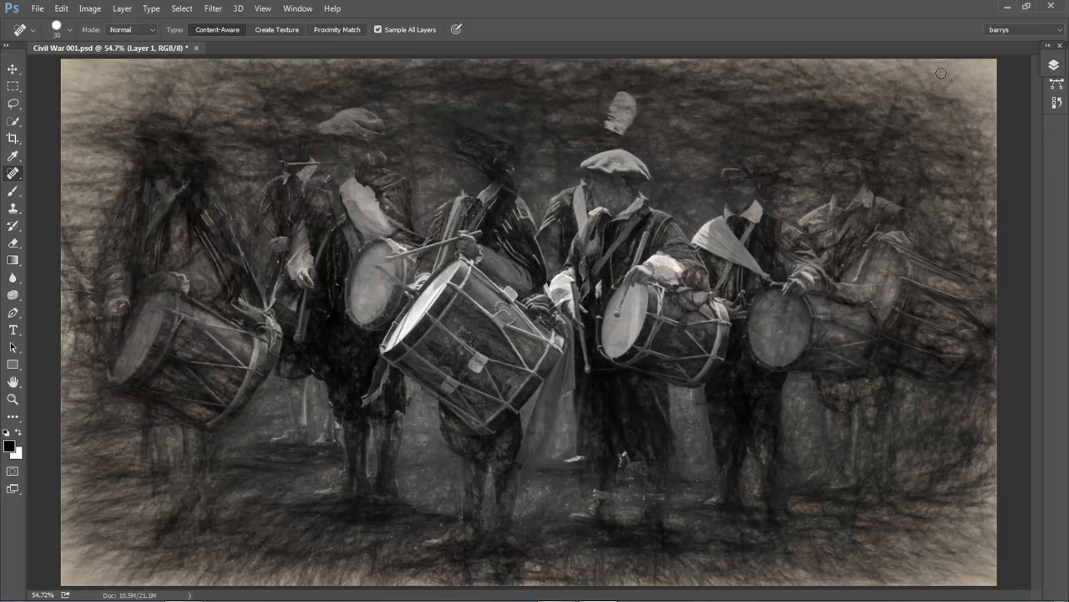
# Step: Reset the current custom workspace and show the layer list again
pyautogui.click(1061, 32)
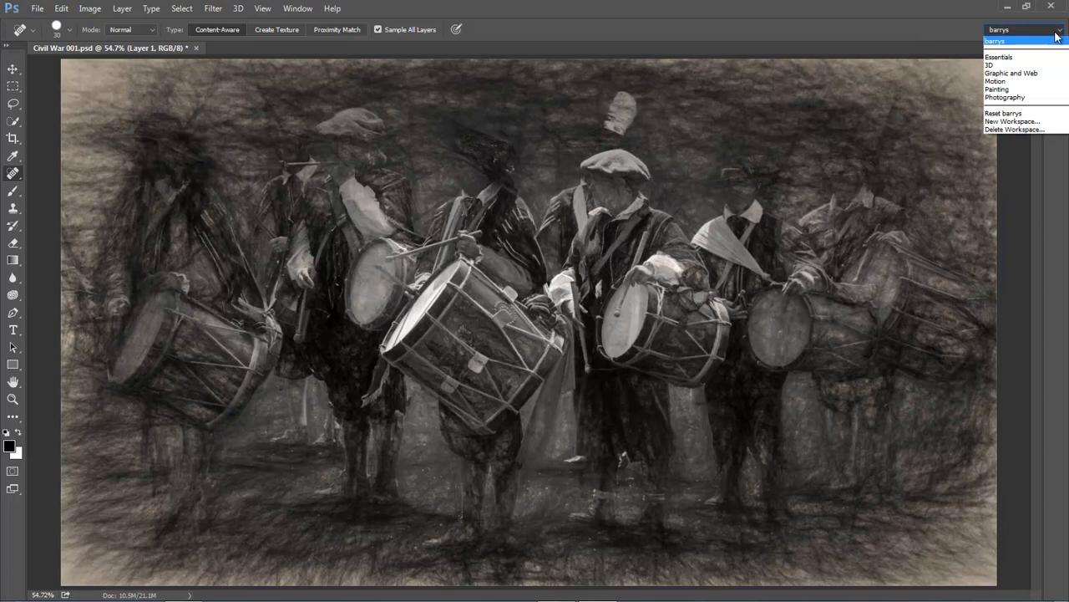
pyautogui.click(1012, 114)
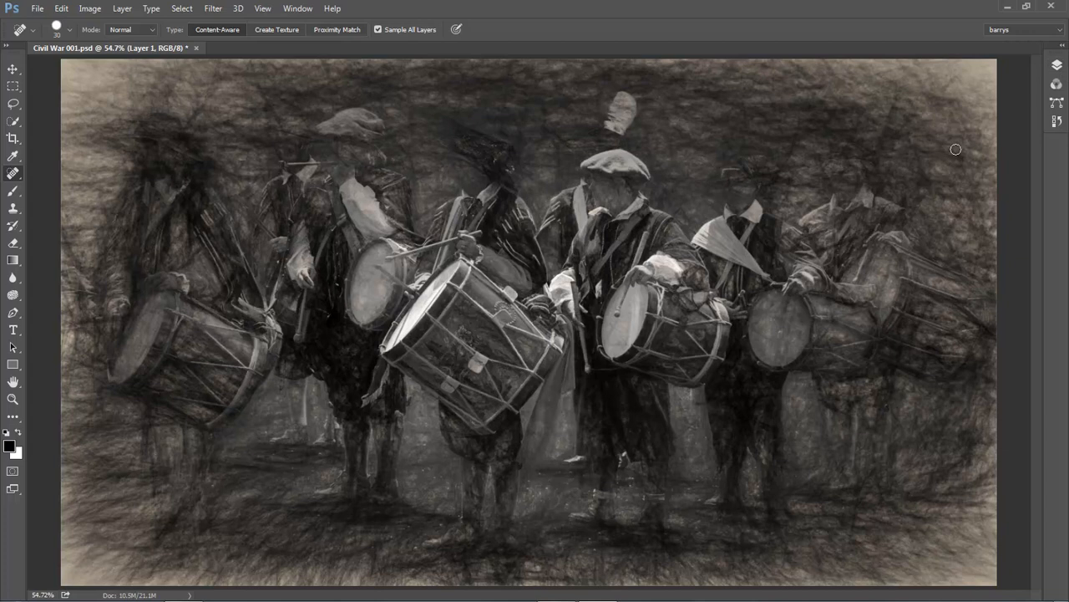
pyautogui.click(1057, 65)
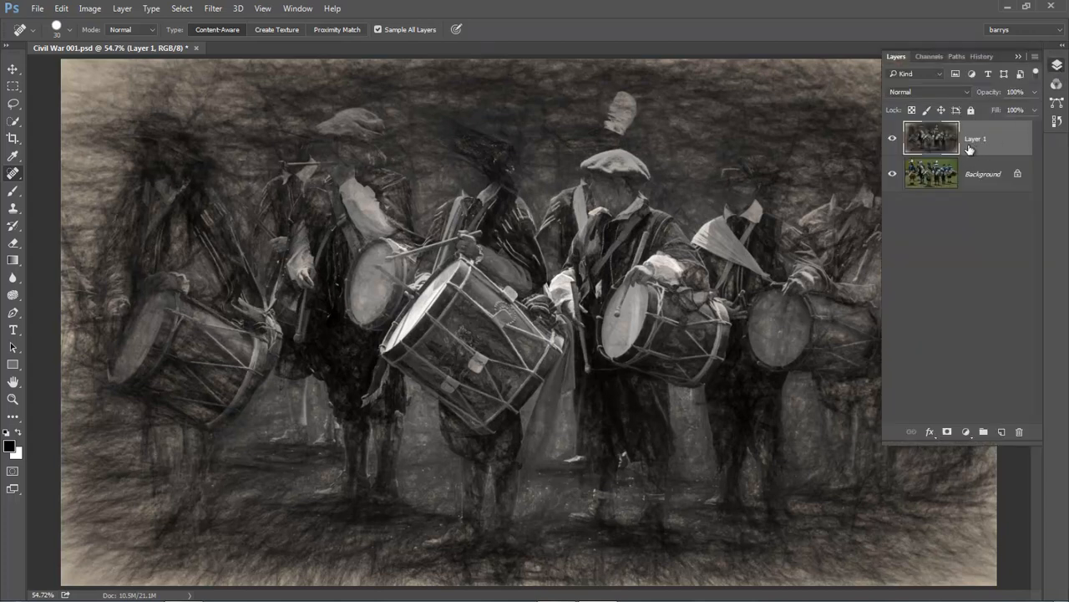
# Step: Duplicate the Background layer with Layer 1 hidden, and make Layer 1 visible again
pyautogui.click(932, 173)
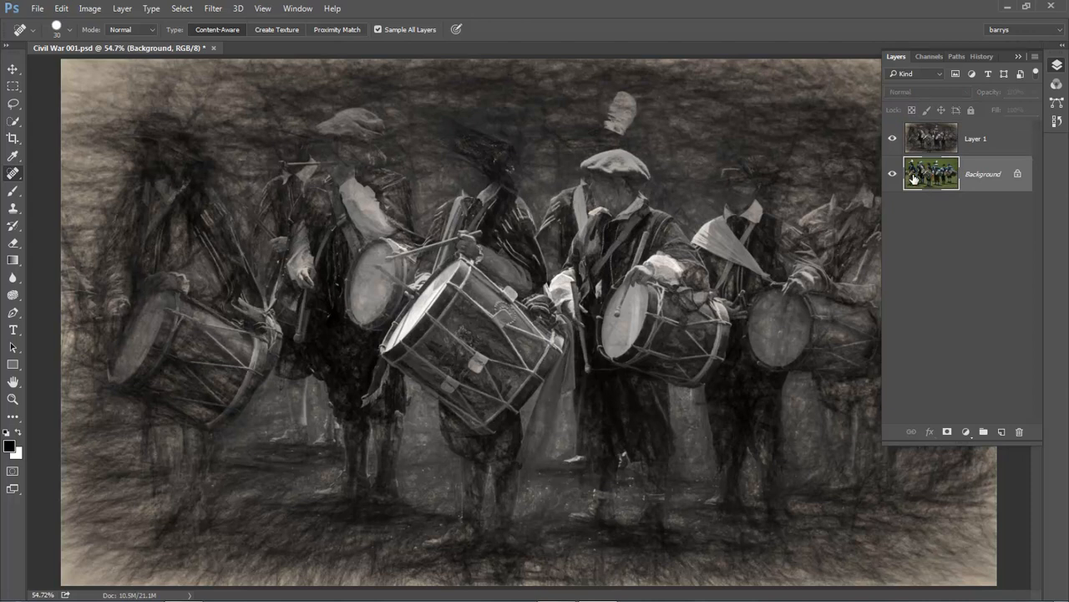
pyautogui.click(892, 141)
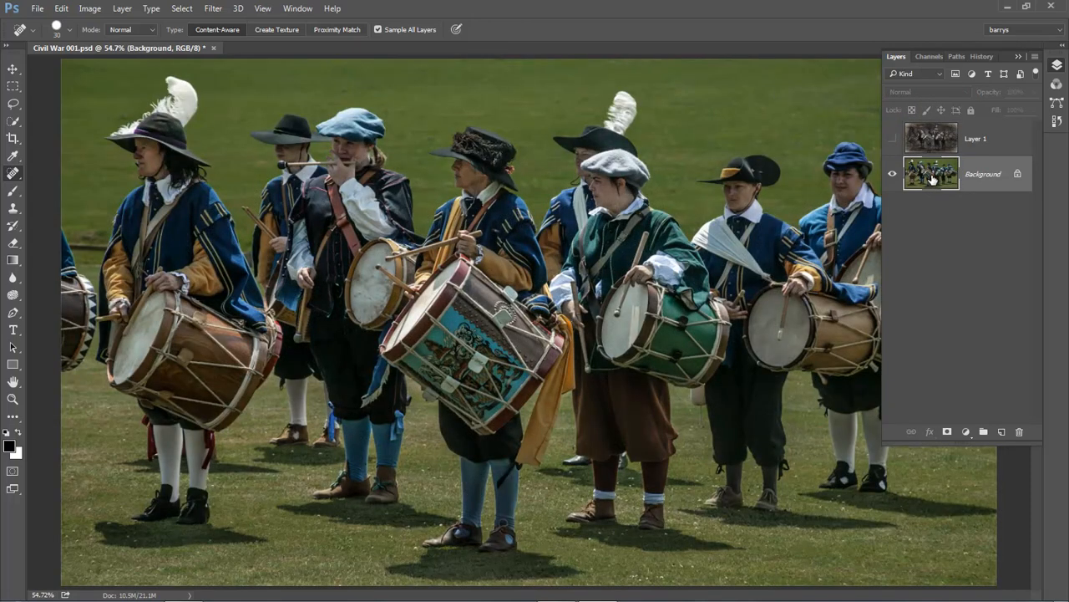
pyautogui.hotkey('ctrl', 'j')
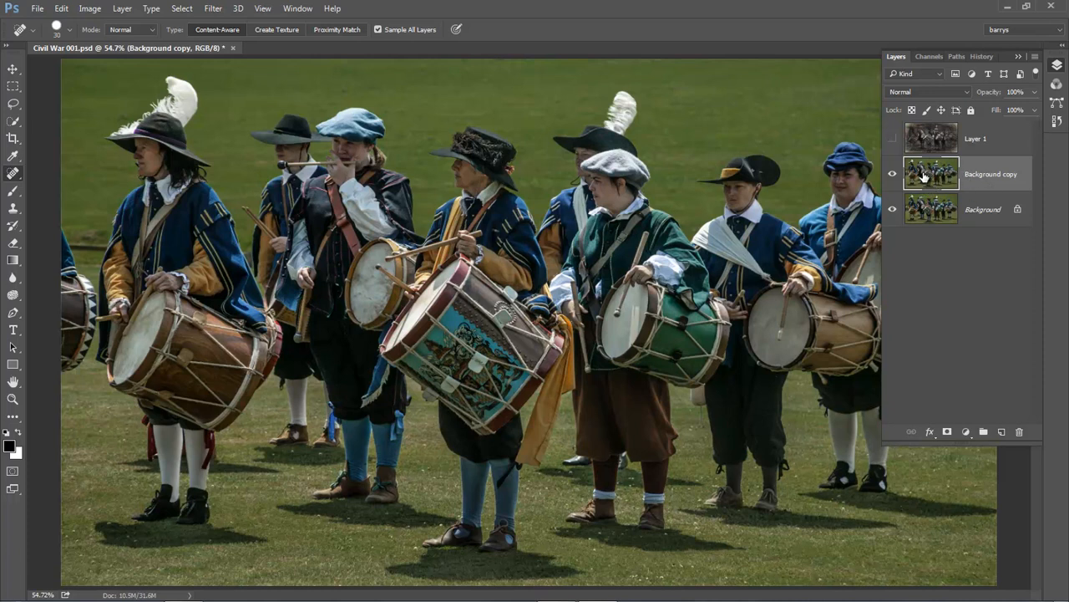
pyautogui.click(892, 139)
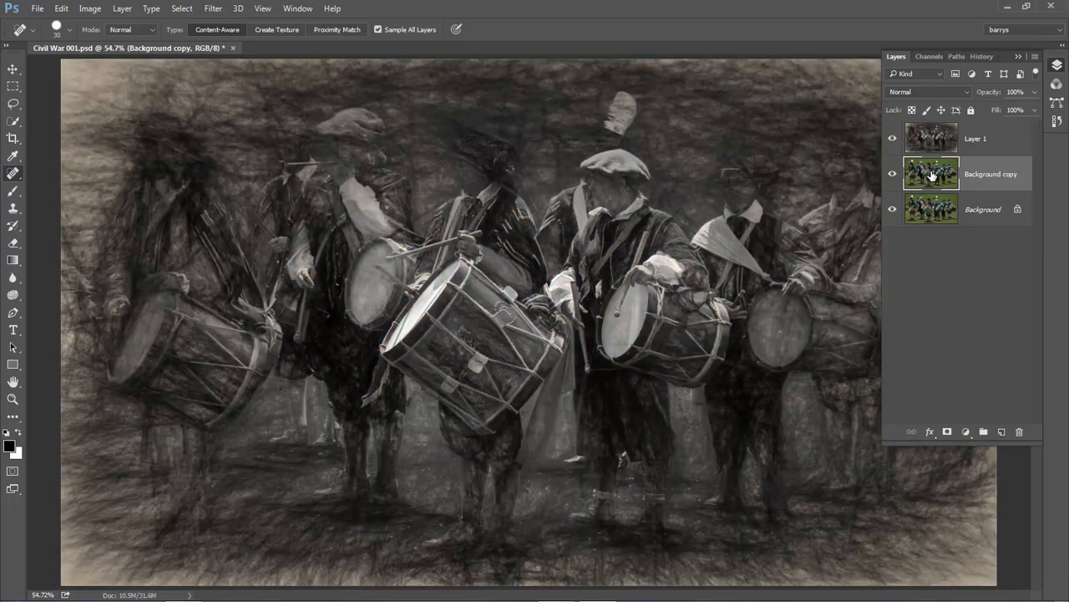
# Step: Apply the Topaz Impression preset Cave Dweller III from the Ancient category to the Background copy layer
pyautogui.click(214, 10)
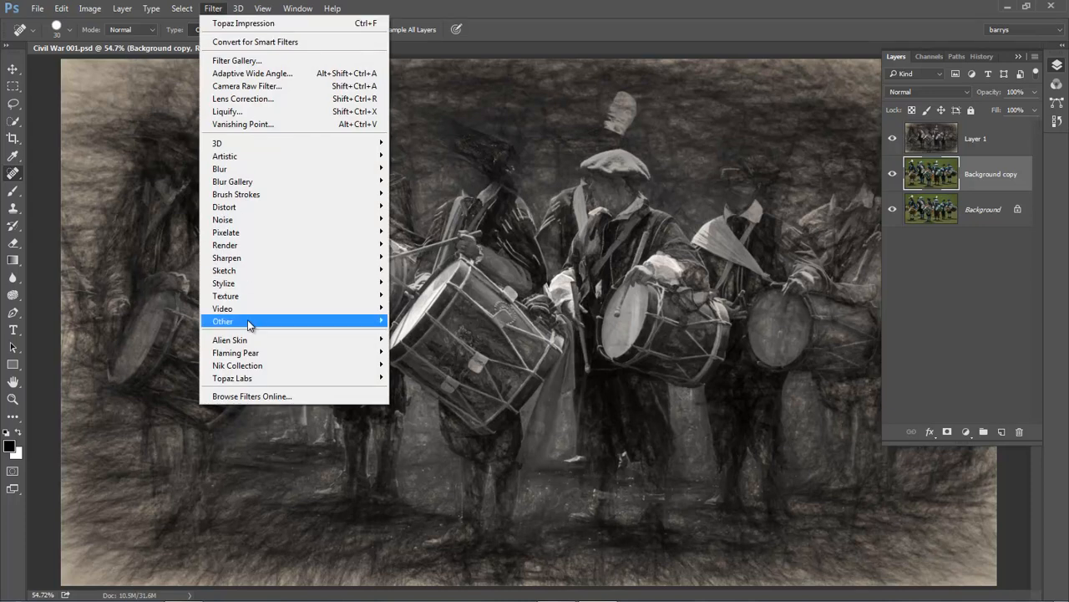
pyautogui.moveTo(239, 378)
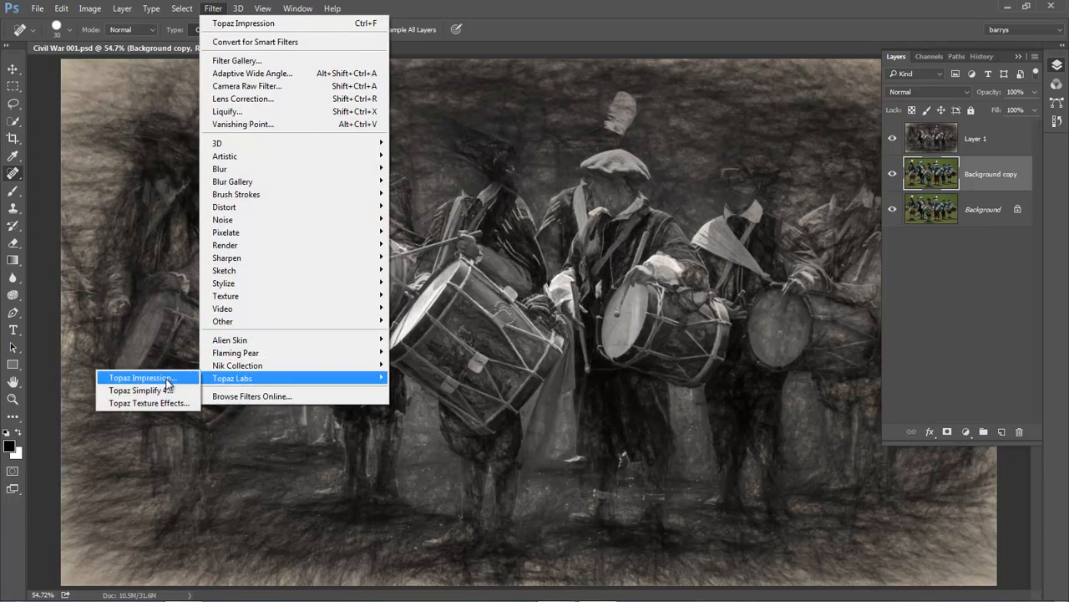
pyautogui.click(167, 379)
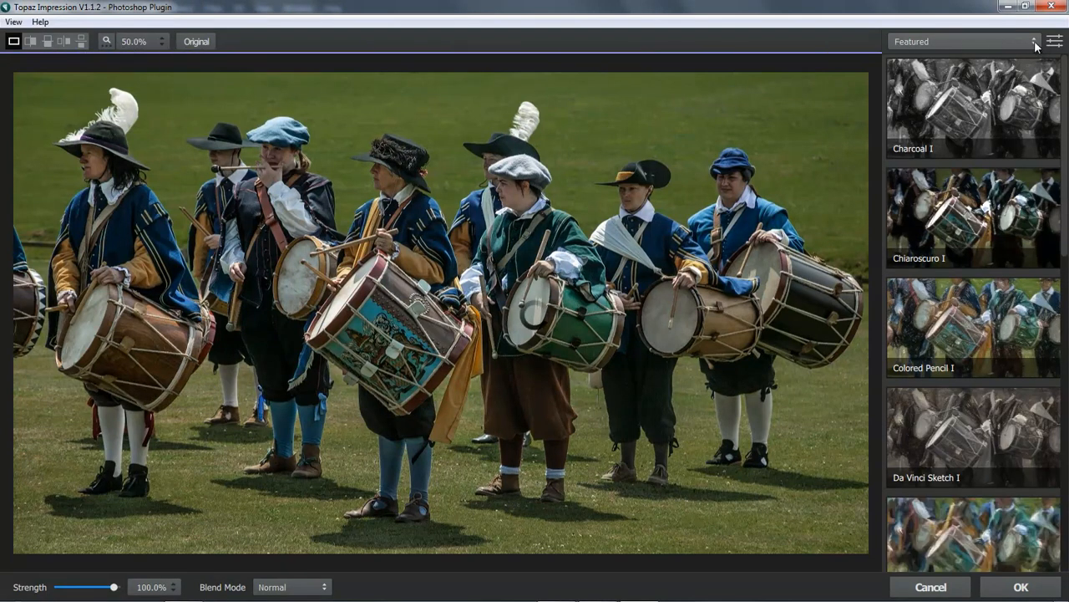
pyautogui.click(1036, 44)
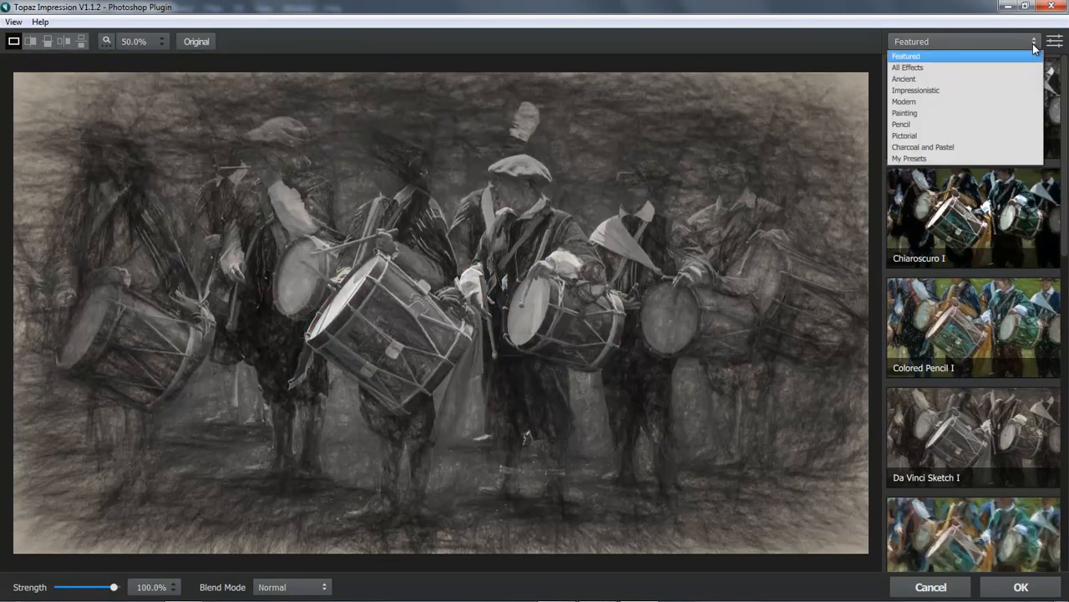
pyautogui.click(976, 78)
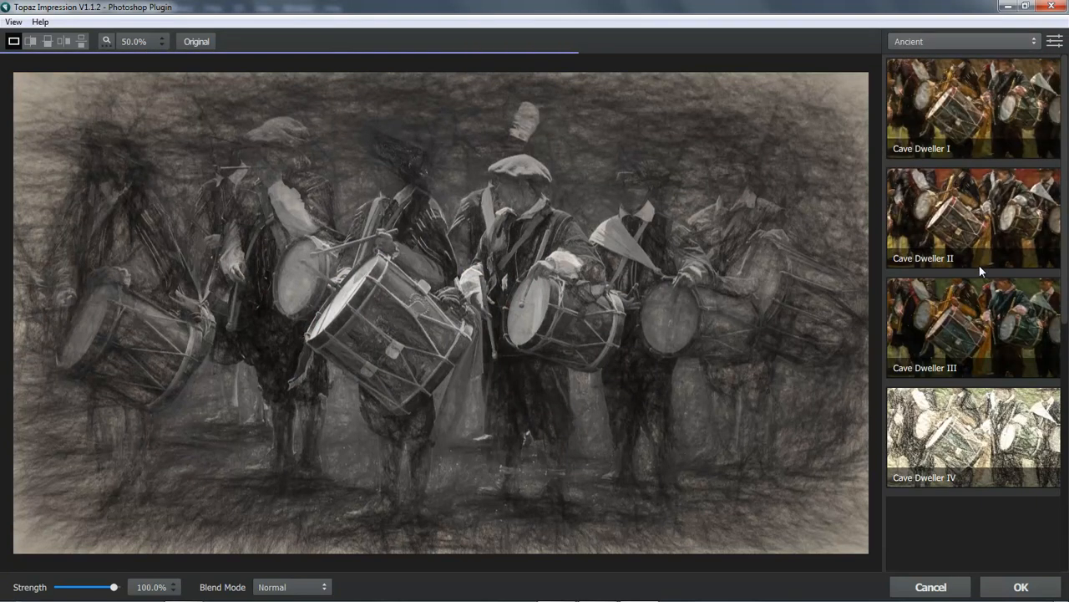
pyautogui.click(988, 330)
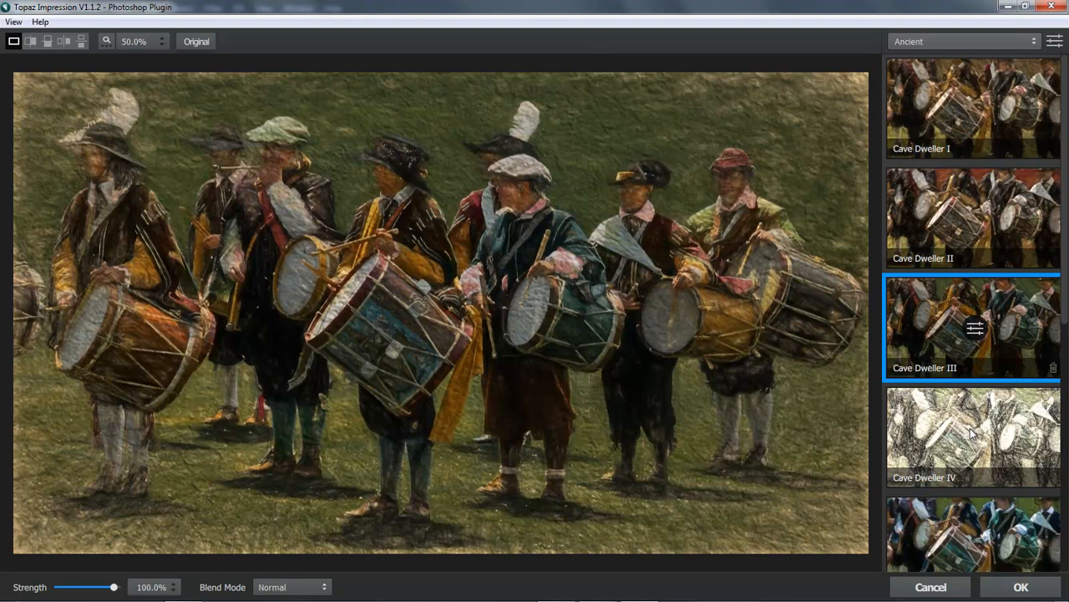
pyautogui.click(1021, 588)
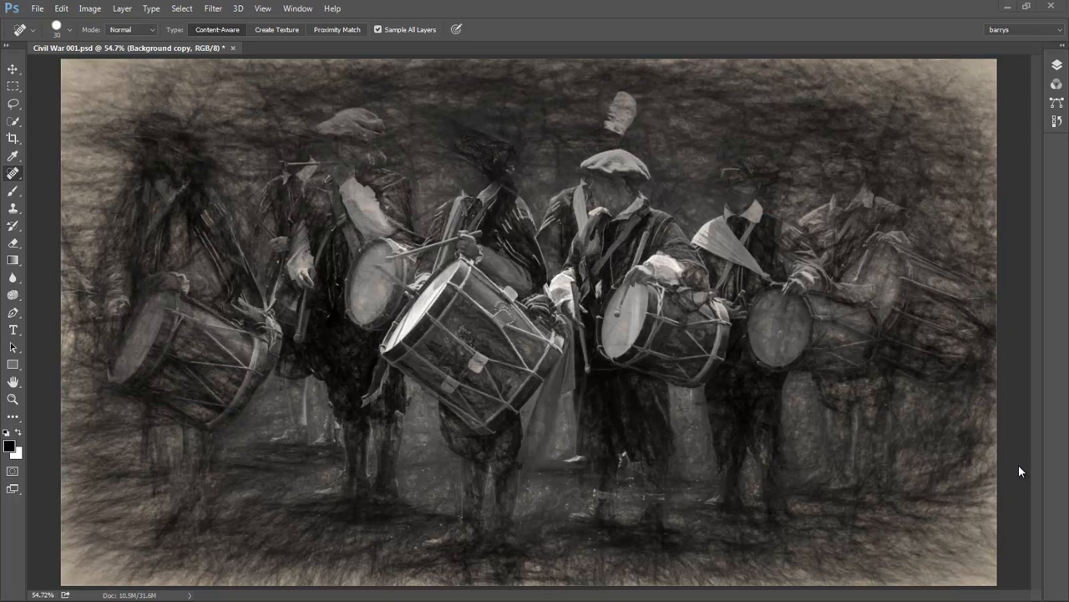
# Step: Compare the filtered Background copy with the original photo by toggling layer visibility, show all layers again and make Layer 1 active
pyautogui.click(1057, 66)
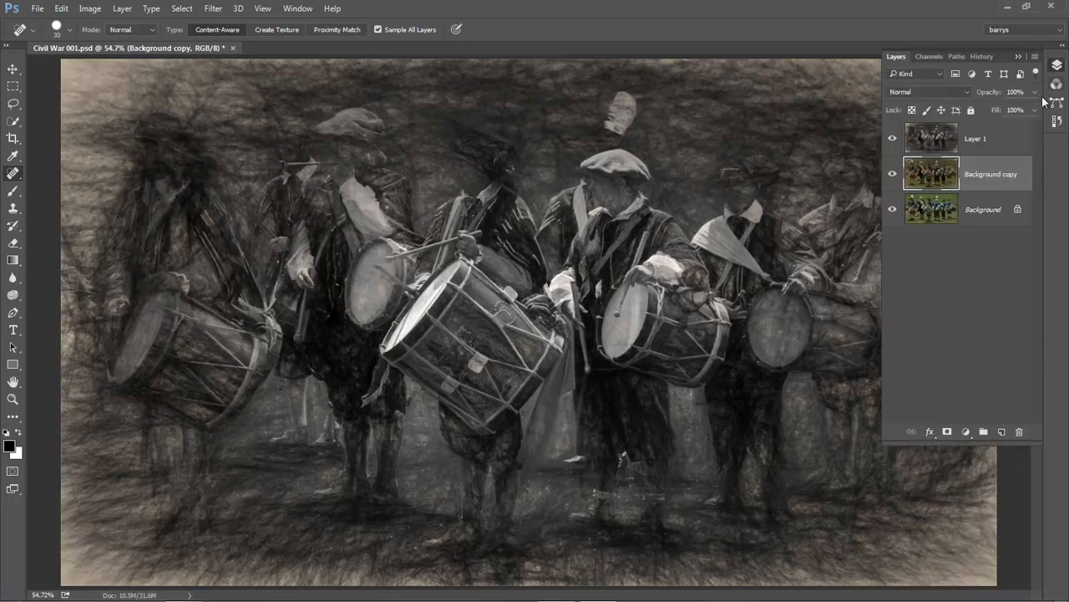
pyautogui.click(892, 174)
pyautogui.click(892, 138)
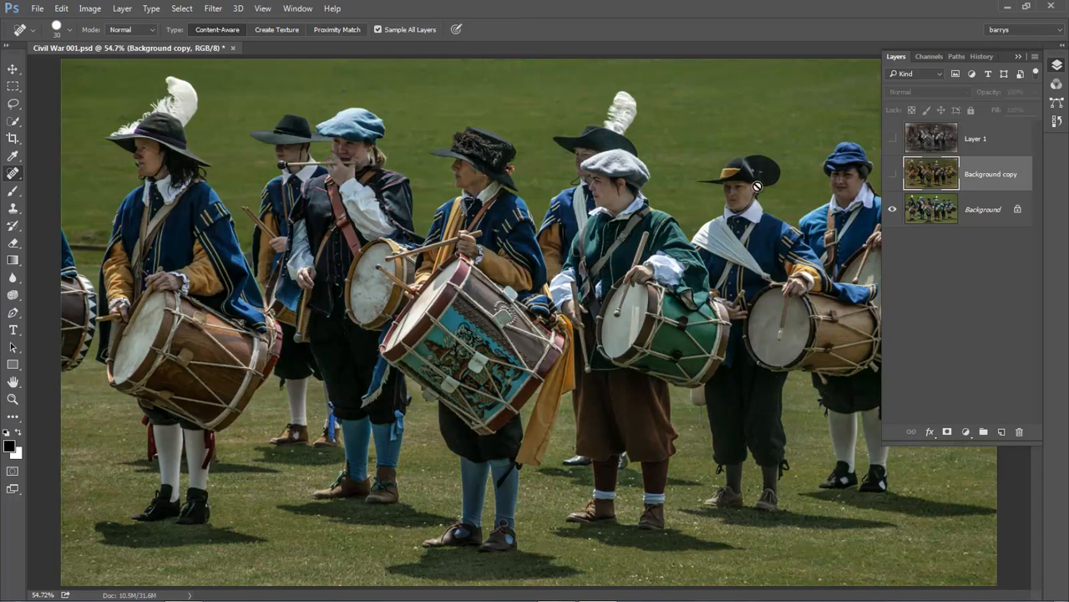
pyautogui.click(893, 174)
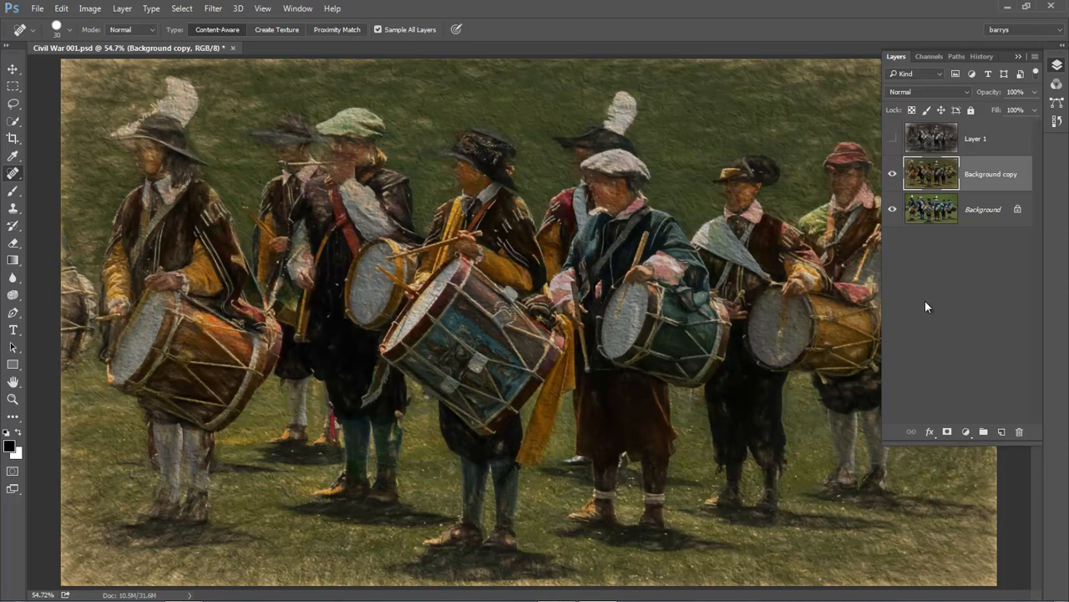
pyautogui.click(891, 138)
pyautogui.click(994, 149)
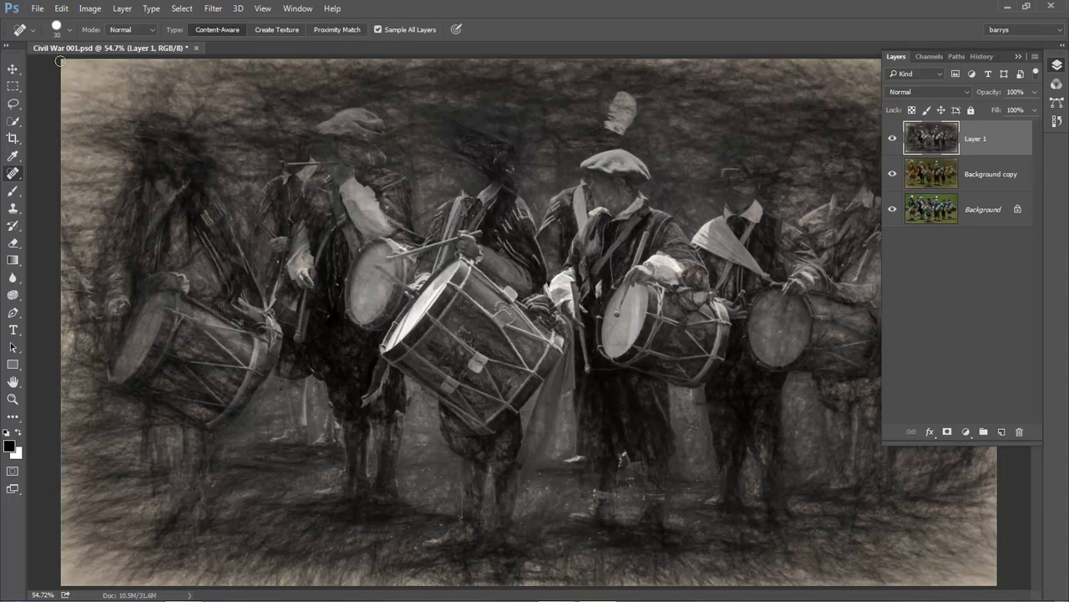
pyautogui.press('F7')
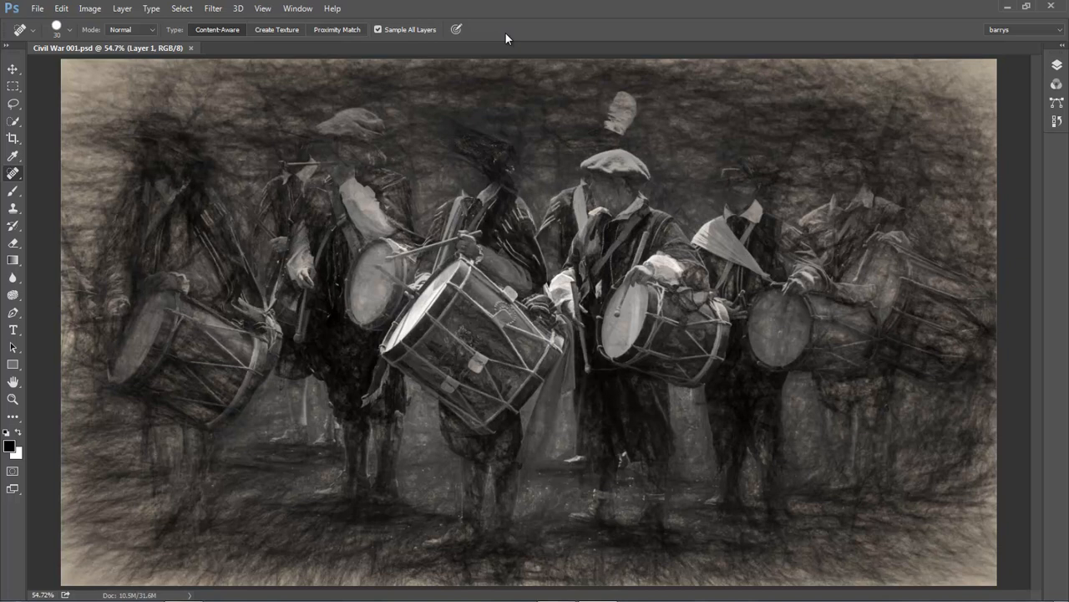
pyautogui.press('b')
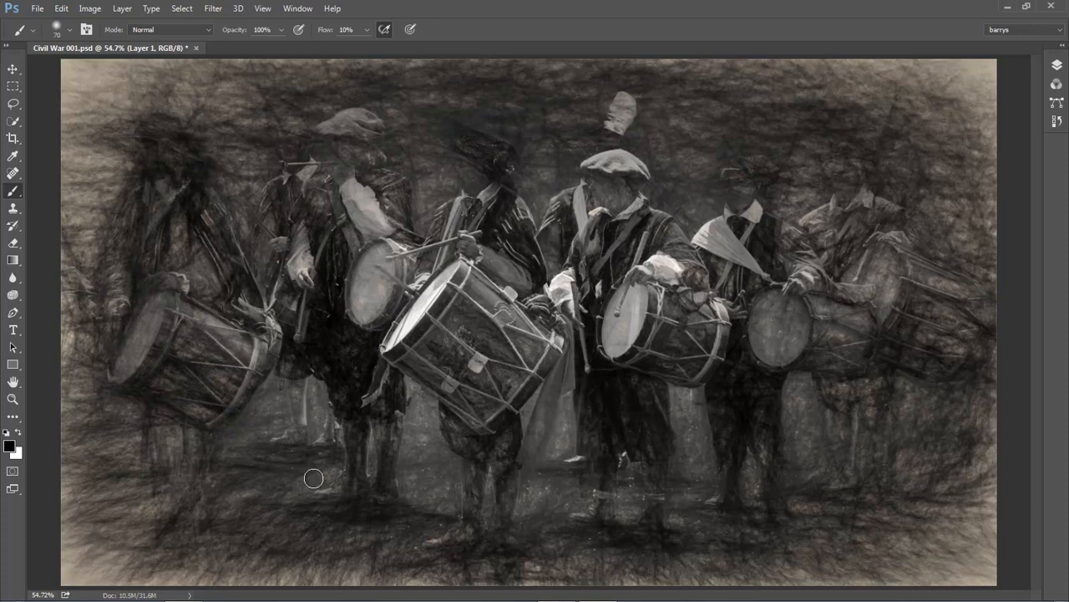
pyautogui.click(1058, 67)
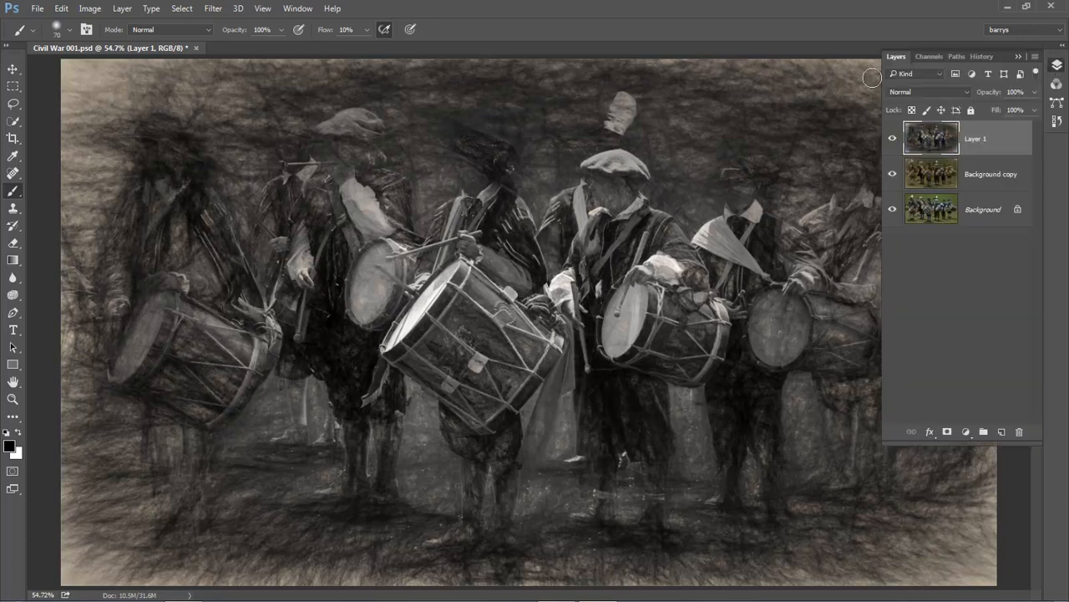
pyautogui.click(826, 29)
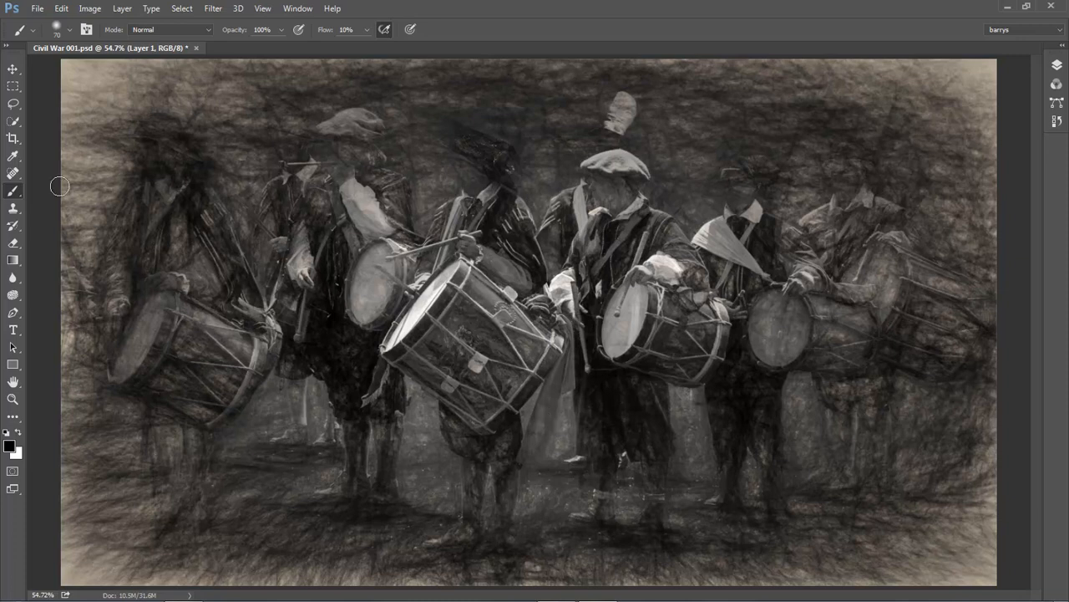
pyautogui.click(13, 139)
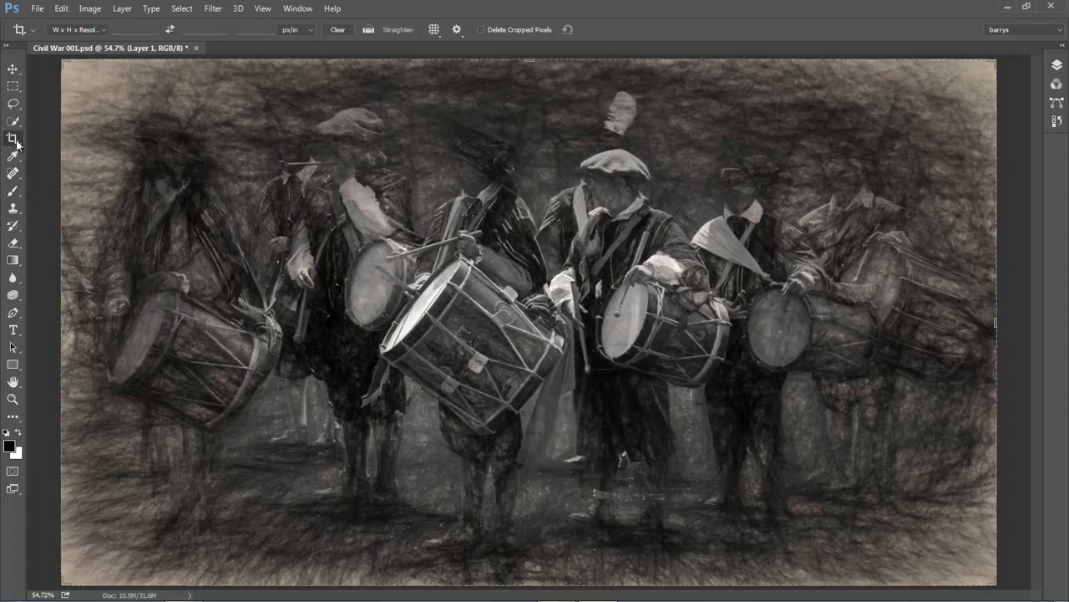
pyautogui.click(299, 194)
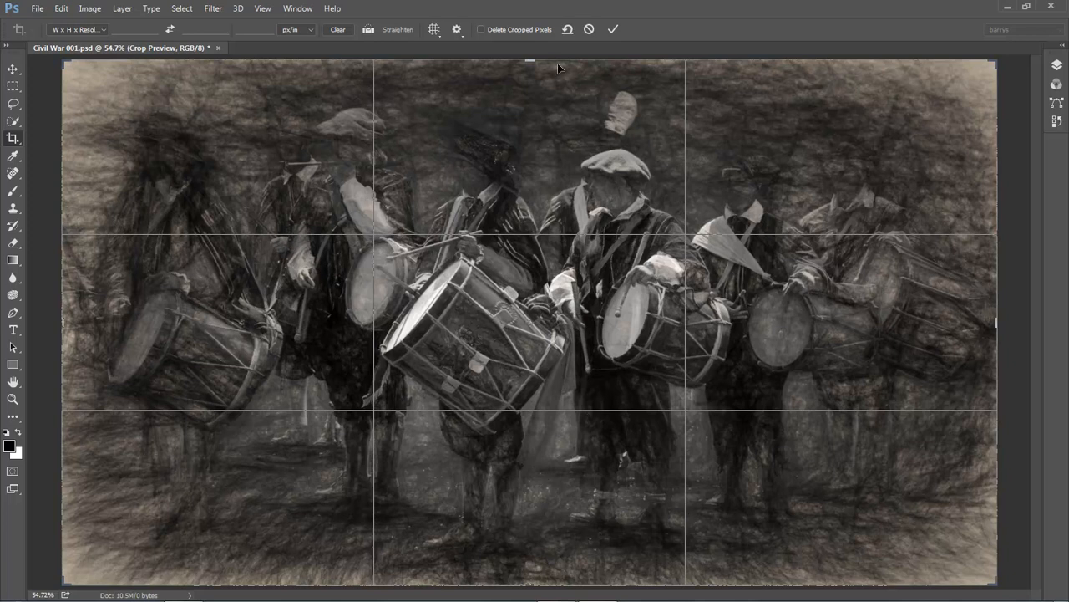
pyautogui.click(589, 30)
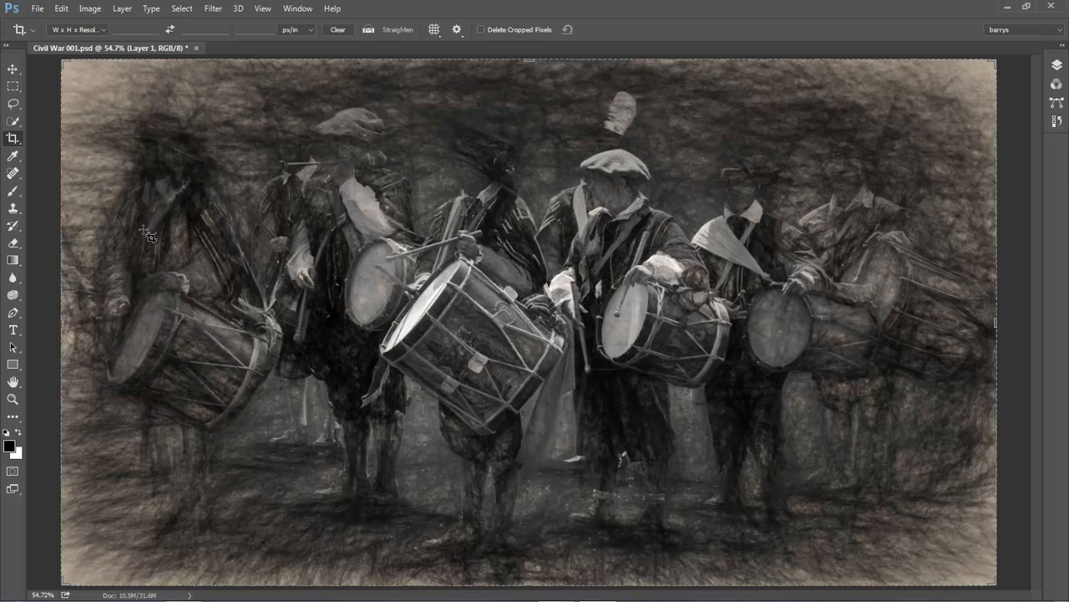
# Step: Add a white layer mask to Layer 1
pyautogui.click(1057, 70)
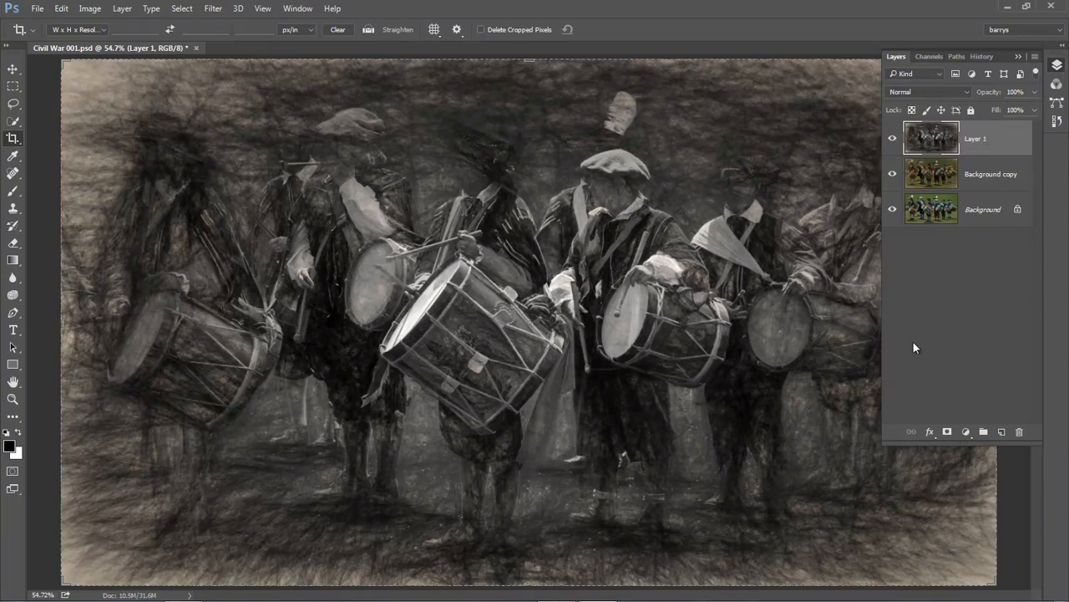
pyautogui.click(947, 432)
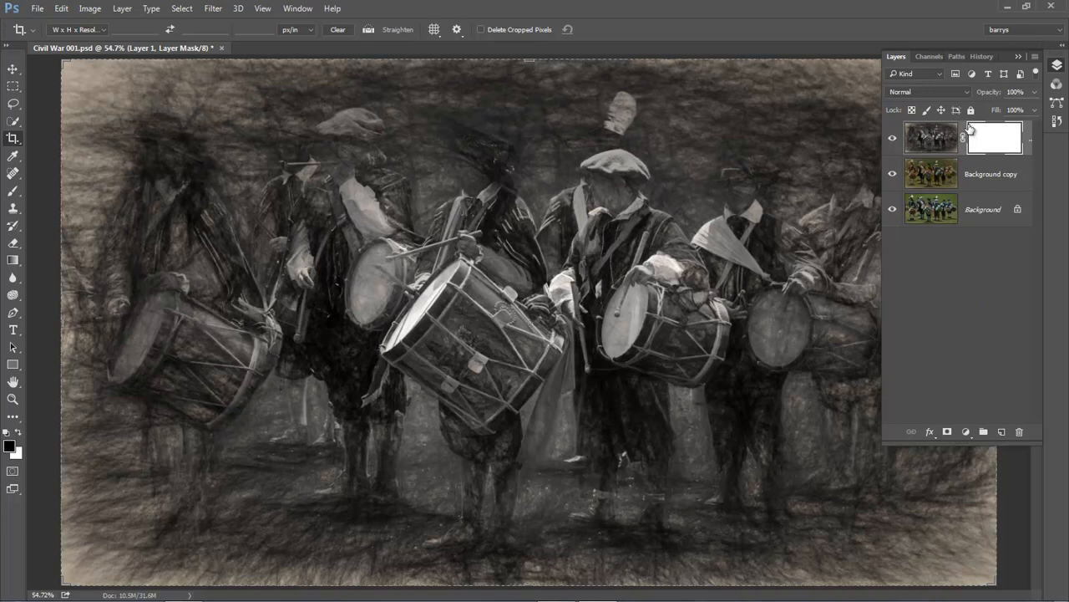
pyautogui.press('F7')
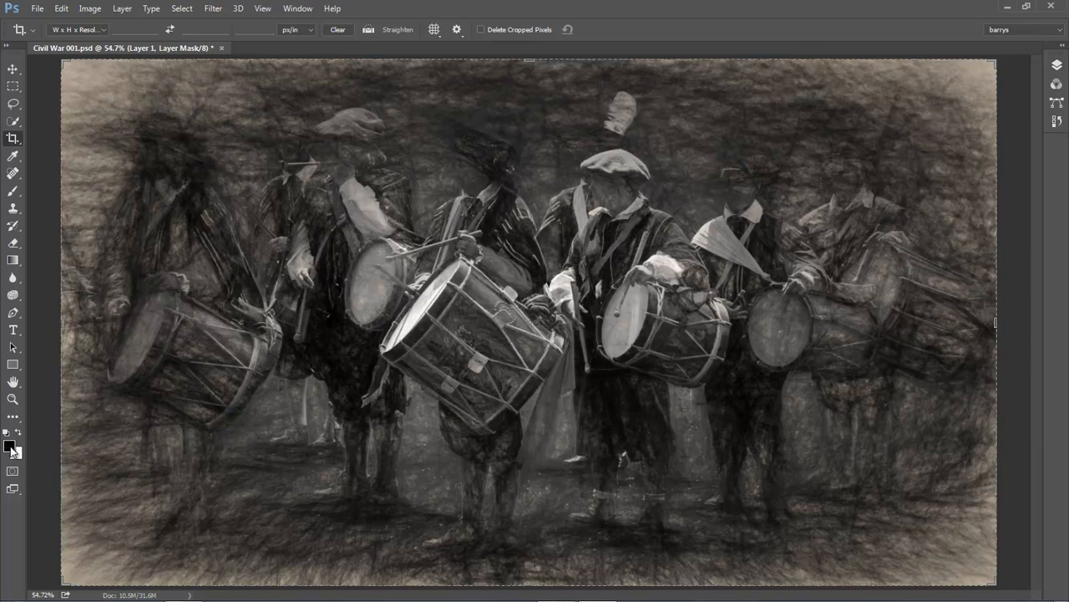
# Step: Activate the Brush tool, load the Basic Brushes set and choose the soft round 48 px brush
pyautogui.click(16, 193)
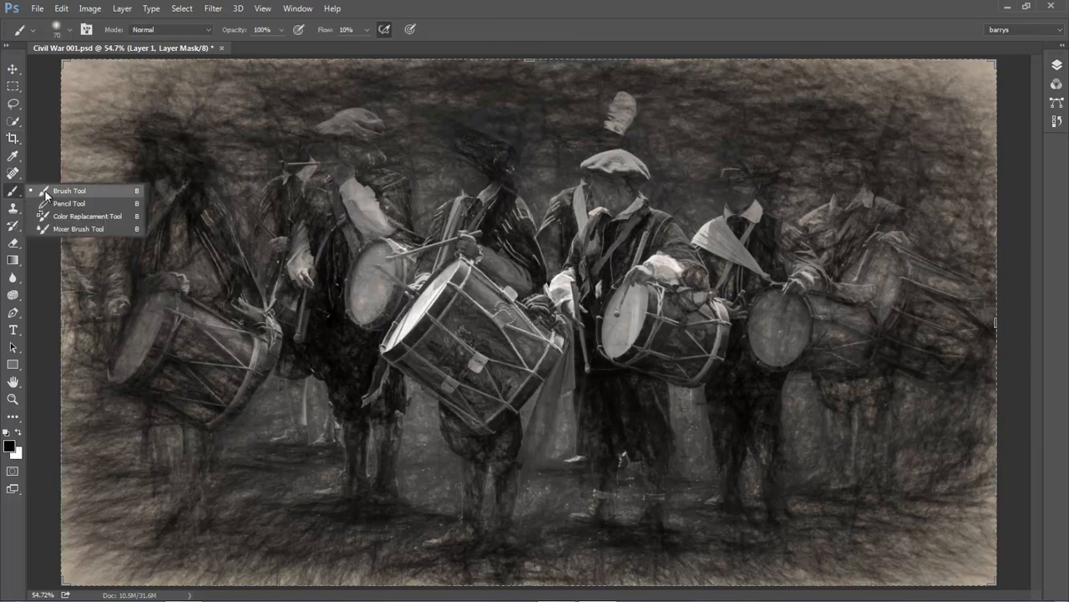
pyautogui.click(46, 192)
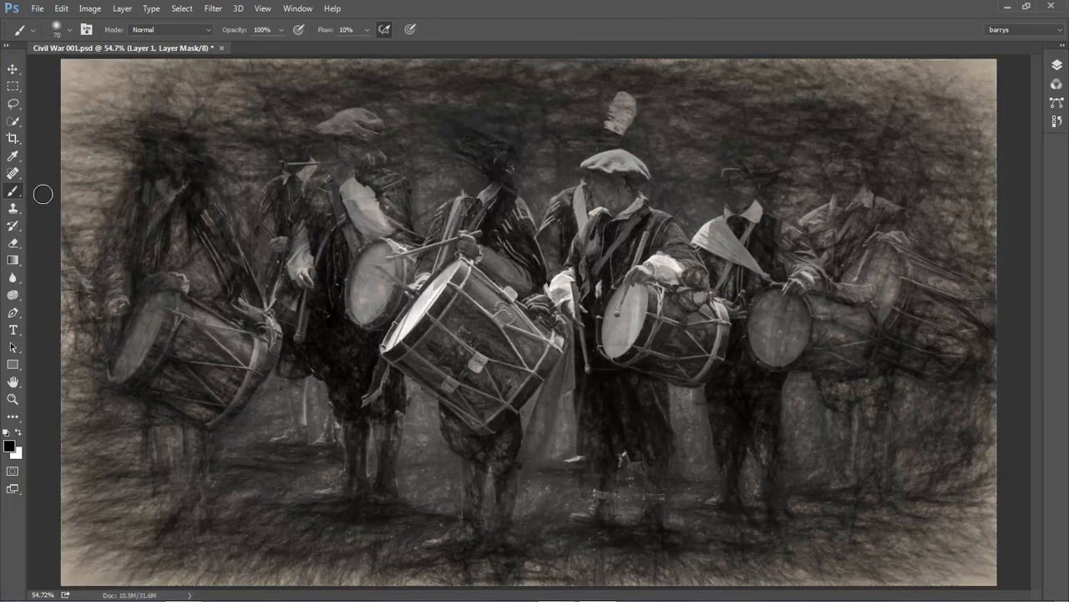
pyautogui.click(71, 31)
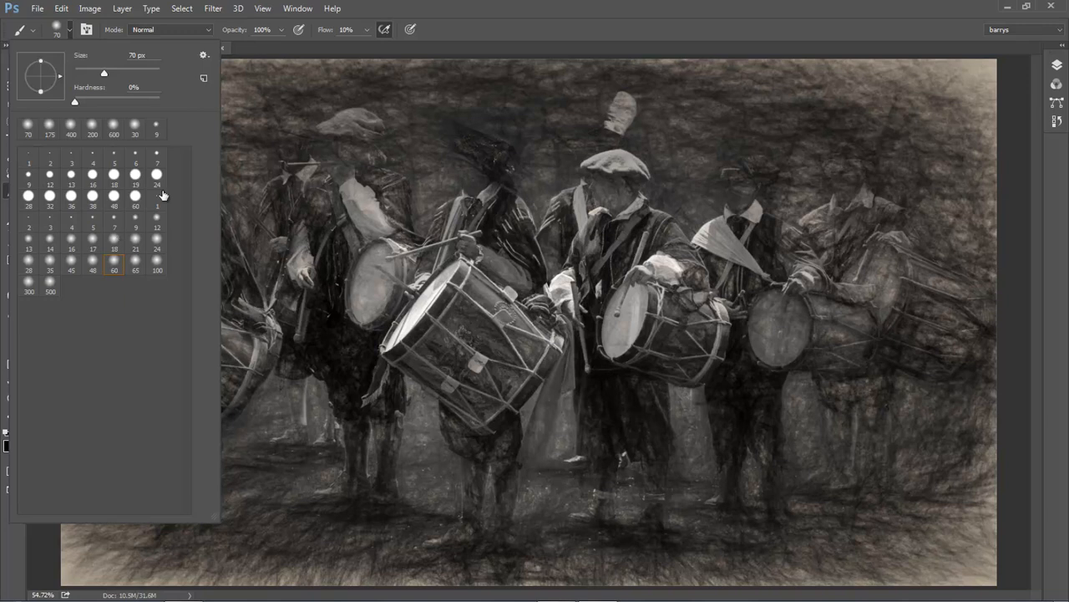
pyautogui.click(206, 57)
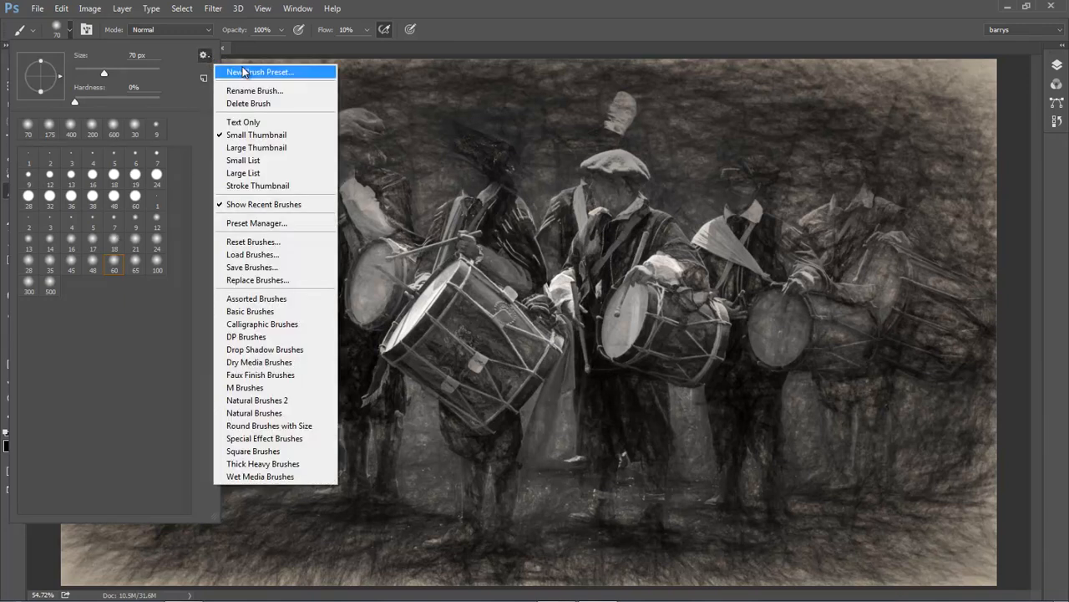
pyautogui.click(242, 312)
pyautogui.click(465, 237)
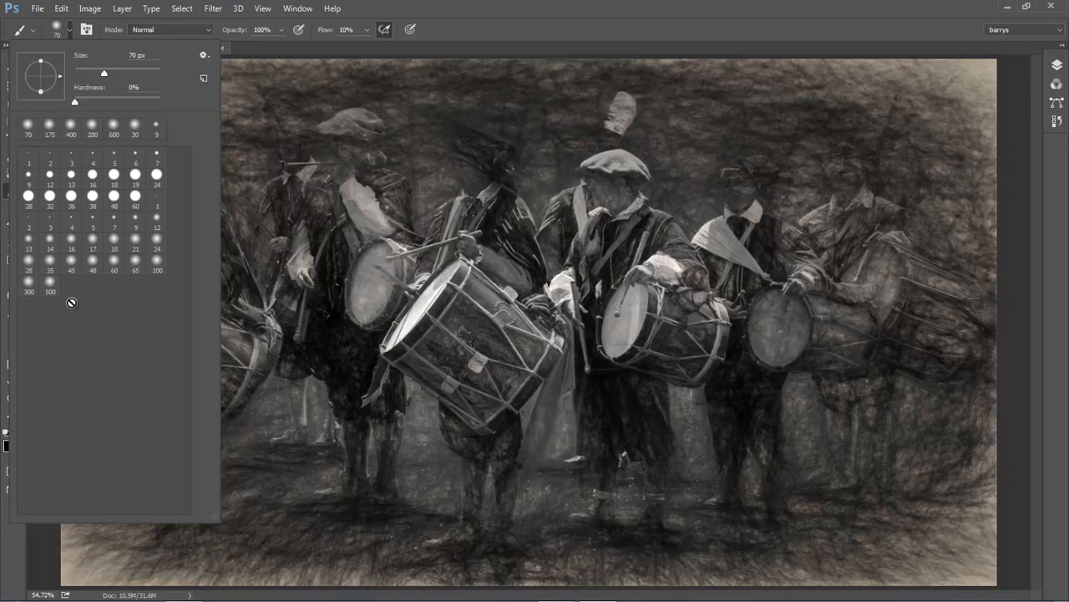
pyautogui.click(92, 264)
pyautogui.click(519, 38)
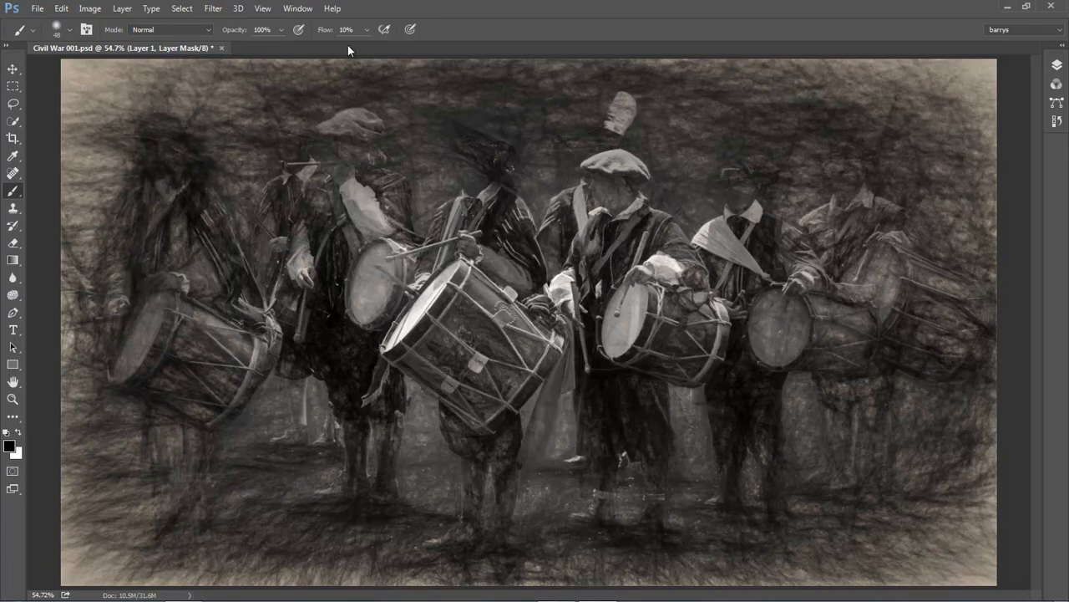
# Step: Paint black on Layer 1's mask over the leftmost drummer, using a 150 px brush with airbrush build-up at 5% flow
pyautogui.click(384, 30)
pyautogui.press(']')
pyautogui.press(']')
pyautogui.press(']')
pyautogui.press(']')
pyautogui.press(']')
pyautogui.press(']')
pyautogui.press(']')
pyautogui.moveTo(170, 157); pyautogui.dragTo(161, 145)
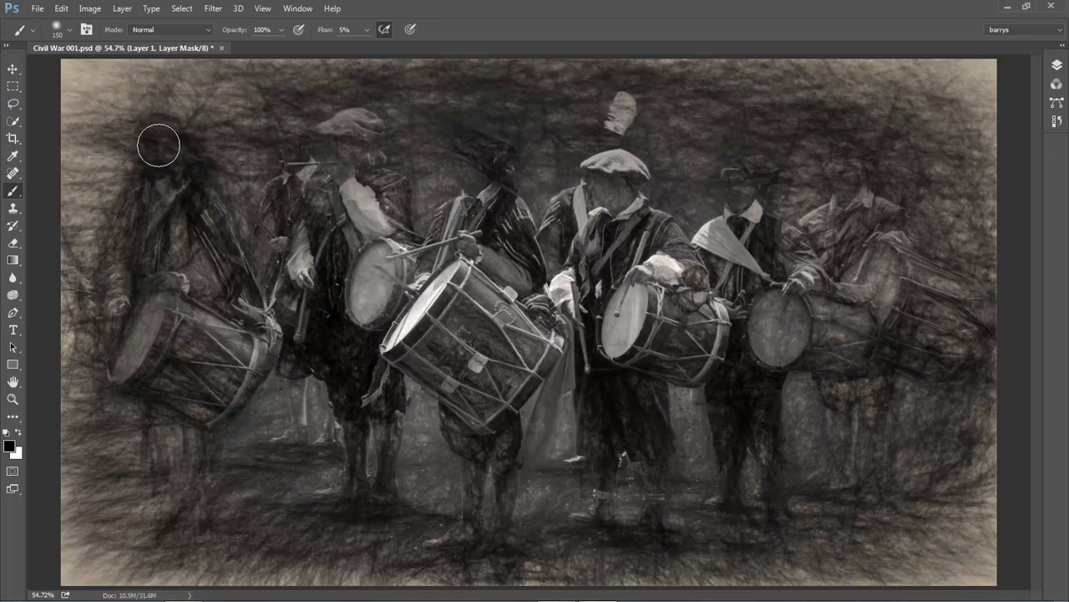
pyautogui.moveTo(156, 147)
pyautogui.mouseDown()
pyautogui.moveTo(182, 150)
pyautogui.moveTo(138, 165)
pyautogui.moveTo(184, 194)
pyautogui.moveTo(139, 211)
pyautogui.moveTo(110, 267)
pyautogui.moveTo(122, 297)
pyautogui.moveTo(145, 297)
pyautogui.moveTo(144, 332)
pyautogui.moveTo(135, 342)
pyautogui.moveTo(137, 319)
pyautogui.moveTo(126, 343)
pyautogui.moveTo(172, 281)
pyautogui.moveTo(174, 207)
pyautogui.moveTo(155, 222)
pyautogui.moveTo(148, 271)
pyautogui.moveTo(212, 269)
pyautogui.moveTo(205, 199)
pyautogui.moveTo(219, 254)
pyautogui.moveTo(219, 243)
pyautogui.moveTo(200, 197)
pyautogui.moveTo(243, 294)
pyautogui.moveTo(253, 356)
pyautogui.moveTo(222, 381)
pyautogui.moveTo(265, 324)
pyautogui.moveTo(199, 390)
pyautogui.moveTo(176, 385)
pyautogui.moveTo(182, 335)
pyautogui.moveTo(154, 368)
pyautogui.moveTo(165, 297)
pyautogui.moveTo(151, 340)
pyautogui.moveTo(166, 393)
pyautogui.moveTo(137, 423)
pyautogui.moveTo(153, 439)
pyautogui.moveTo(154, 387)
pyautogui.moveTo(156, 480)
pyautogui.moveTo(161, 365)
pyautogui.moveTo(158, 515)
pyautogui.moveTo(201, 414)
pyautogui.moveTo(189, 479)
pyautogui.moveTo(202, 377)
pyautogui.moveTo(180, 502)
pyautogui.moveTo(158, 408)
pyautogui.moveTo(152, 510)
pyautogui.moveTo(164, 464)
pyautogui.moveTo(193, 424)
pyautogui.moveTo(194, 482)
pyautogui.moveTo(144, 487)
pyautogui.moveTo(155, 508)
pyautogui.moveTo(169, 418)
pyautogui.moveTo(167, 501)
pyautogui.moveTo(168, 418)
pyautogui.moveTo(134, 491)
pyautogui.moveTo(212, 433)
pyautogui.moveTo(201, 498)
pyautogui.moveTo(159, 535)
pyautogui.moveTo(194, 555)
pyautogui.moveTo(177, 497)
pyautogui.mouseUp()
# Step: Reveal more colour along the leftmost drummer's hat, sleeve and drum edge with an 80 px brush, and check the mask thumbnail
pyautogui.press('[')
pyautogui.press('[')
pyautogui.press('[')
pyautogui.press('[')
pyautogui.moveTo(133, 142)
pyautogui.mouseDown()
pyautogui.moveTo(160, 114)
pyautogui.moveTo(143, 115)
pyautogui.moveTo(186, 154)
pyautogui.moveTo(177, 118)
pyautogui.moveTo(168, 137)
pyautogui.moveTo(180, 168)
pyautogui.moveTo(123, 154)
pyautogui.moveTo(156, 123)
pyautogui.moveTo(202, 129)
pyautogui.moveTo(190, 121)
pyautogui.moveTo(112, 237)
pyautogui.moveTo(123, 248)
pyautogui.moveTo(101, 343)
pyautogui.moveTo(126, 374)
pyautogui.mouseUp()
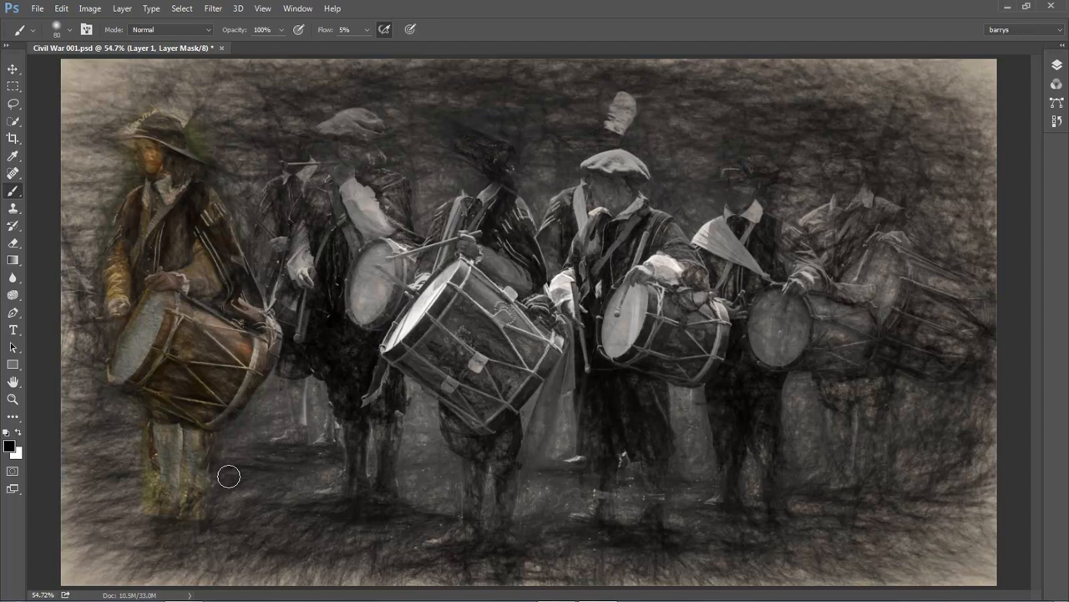
pyautogui.click(1056, 65)
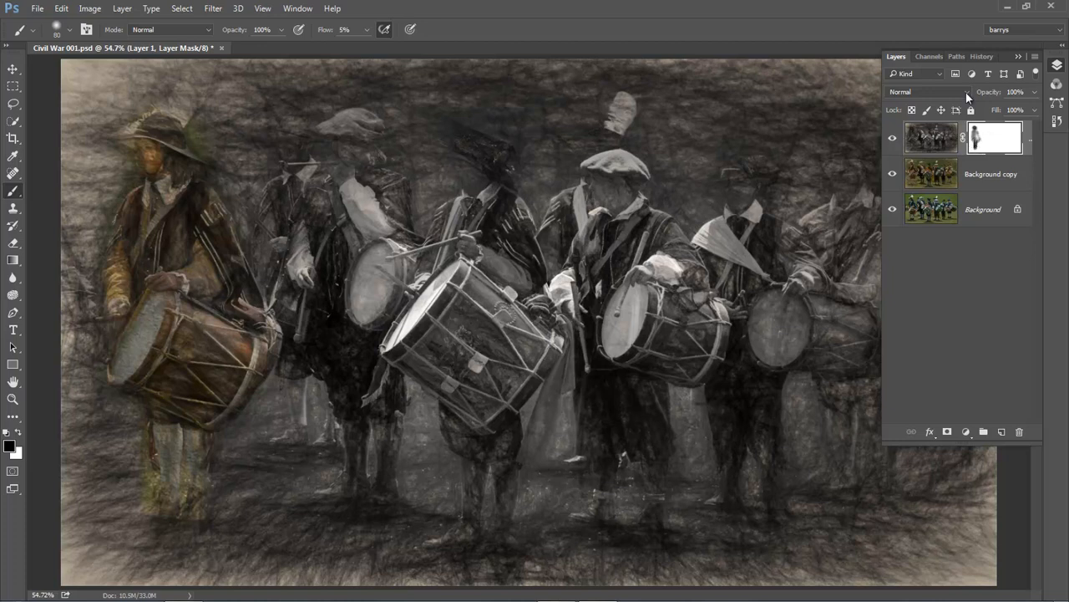
pyautogui.press('F7')
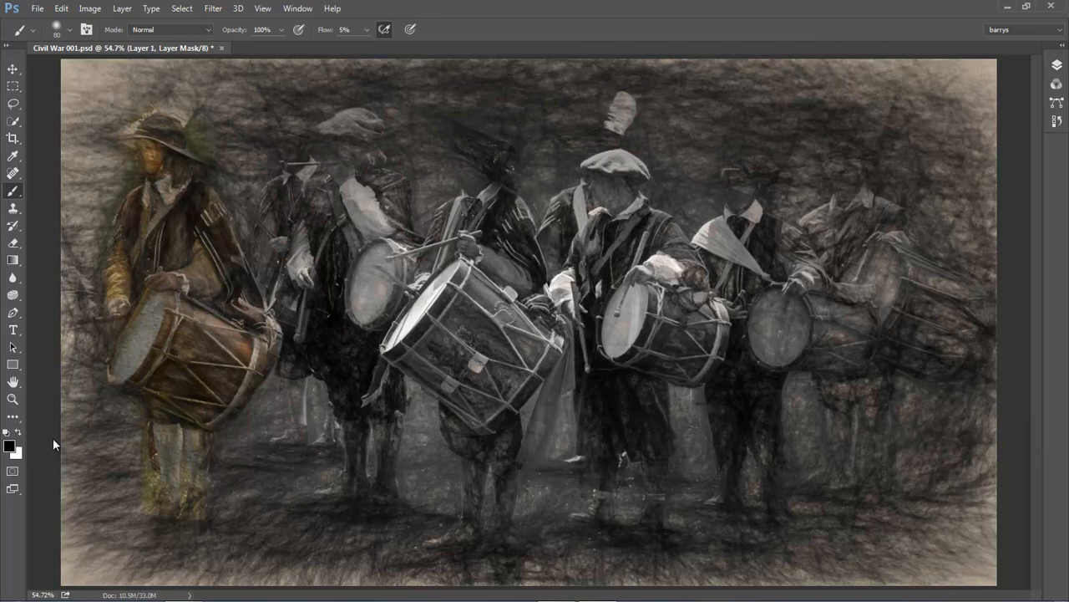
# Step: Paint white on the mask around the leftmost drummer's hat with a 15 px brush at 20% flow to restore the sketch background
pyautogui.click(18, 433)
pyautogui.scroll(1, 173, 158)
pyautogui.keyDown('ctrl'); pyautogui.click(168, 151); pyautogui.keyUp('ctrl')
pyautogui.keyDown('ctrl'); pyautogui.click(169, 151); pyautogui.keyUp('ctrl')
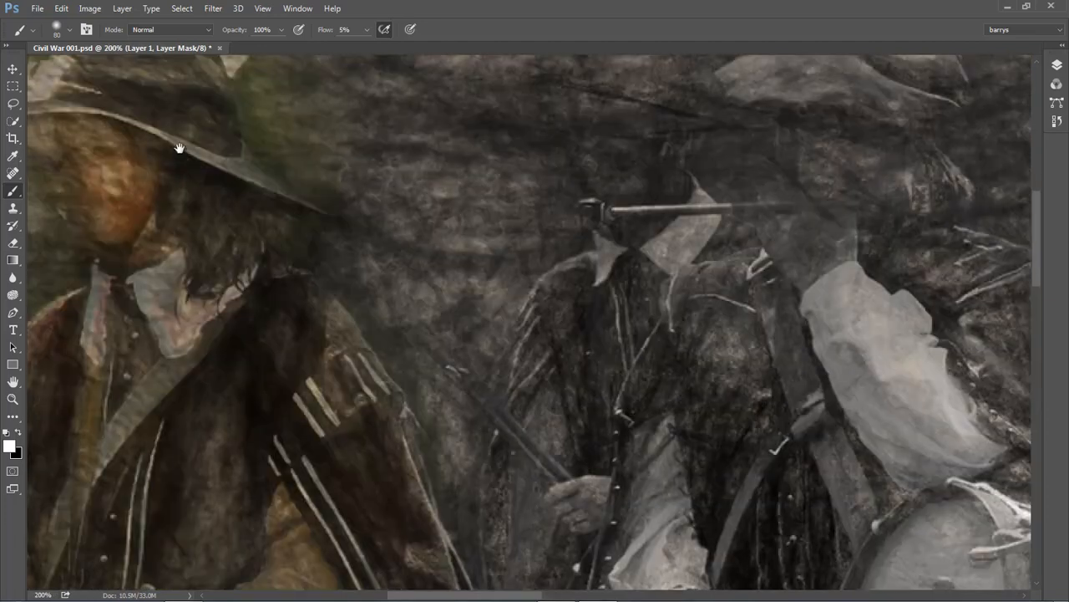
pyautogui.moveTo(152, 137); pyautogui.dragTo(396, 300)
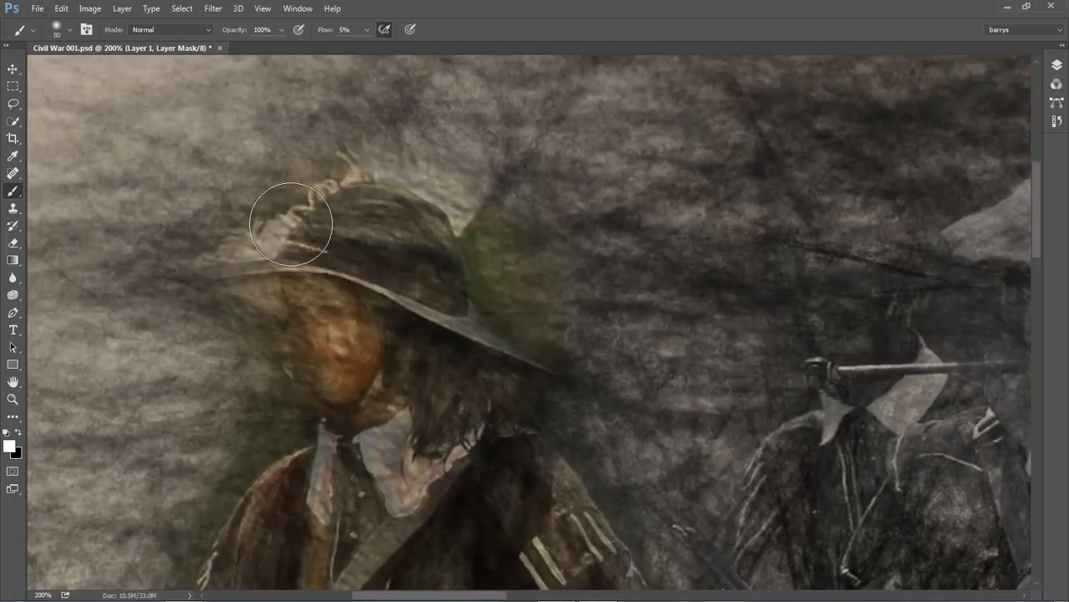
pyautogui.press('[')
pyautogui.press('[')
pyautogui.press('[')
pyautogui.press('[')
pyautogui.press('[')
pyautogui.press('[')
pyautogui.press('[')
pyautogui.press('[')
pyautogui.press('[')
pyautogui.press('[')
pyautogui.hotkey('shift', '2')
pyautogui.moveTo(333, 168)
pyautogui.mouseDown()
pyautogui.moveTo(298, 199)
pyautogui.moveTo(274, 209)
pyautogui.mouseUp()
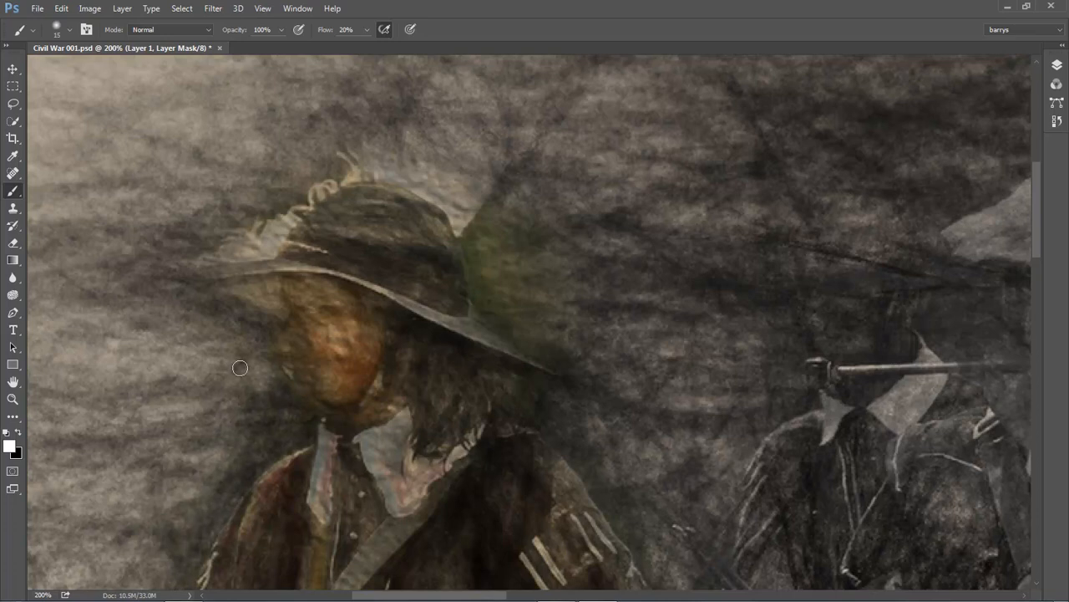
pyautogui.moveTo(466, 219)
pyautogui.mouseDown()
pyautogui.moveTo(476, 301)
pyautogui.moveTo(468, 285)
pyautogui.moveTo(480, 287)
pyautogui.moveTo(484, 315)
pyautogui.moveTo(523, 341)
pyautogui.mouseUp()
pyautogui.moveTo(586, 375)
pyautogui.mouseDown()
pyautogui.moveTo(485, 300)
pyautogui.moveTo(551, 279)
pyautogui.moveTo(537, 255)
pyautogui.moveTo(467, 227)
pyautogui.moveTo(503, 200)
pyautogui.moveTo(513, 258)
pyautogui.moveTo(559, 243)
pyautogui.mouseUp()
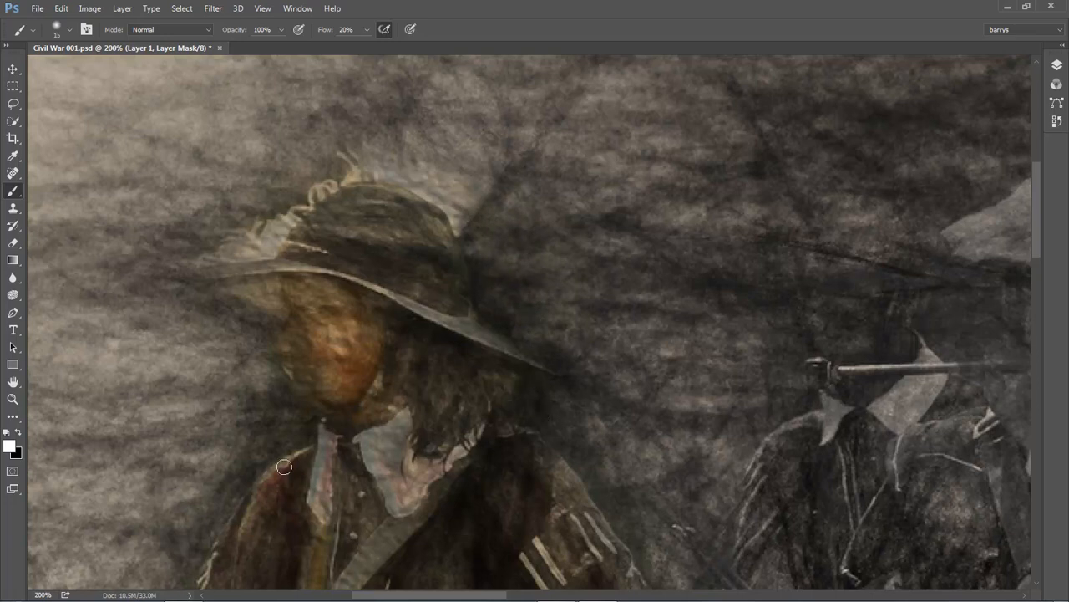
# Step: Paint white on the mask along the leftmost drummer's sleeve and drum edge with a 15 px brush to restore the sketch background
pyautogui.moveTo(271, 497); pyautogui.dragTo(304, 165)
pyautogui.moveTo(285, 558); pyautogui.dragTo(272, 431)
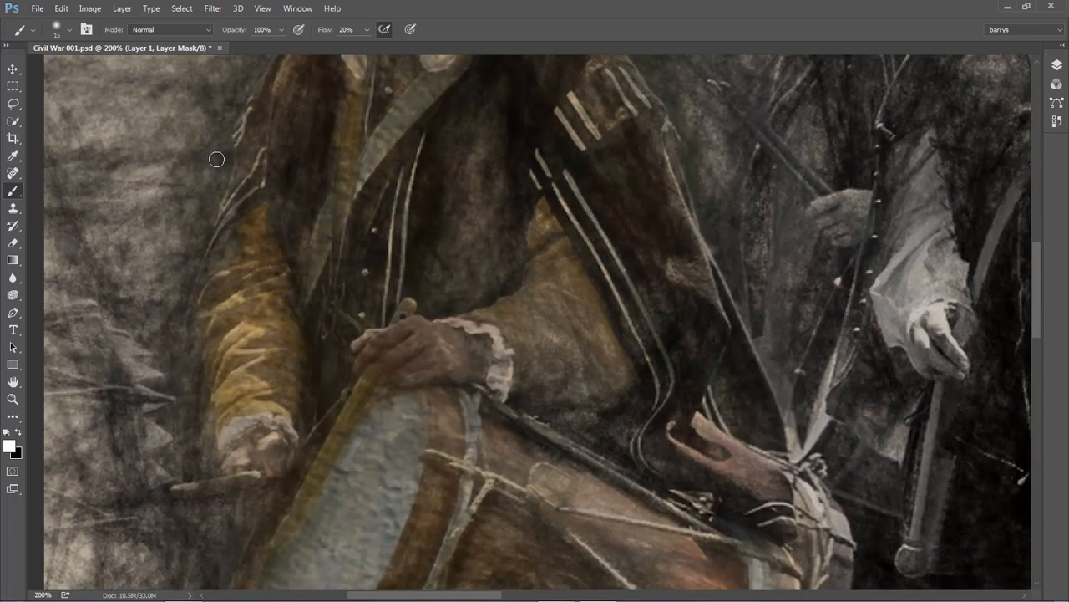
pyautogui.moveTo(183, 447)
pyautogui.mouseDown()
pyautogui.moveTo(217, 200)
pyautogui.moveTo(200, 92)
pyautogui.mouseUp()
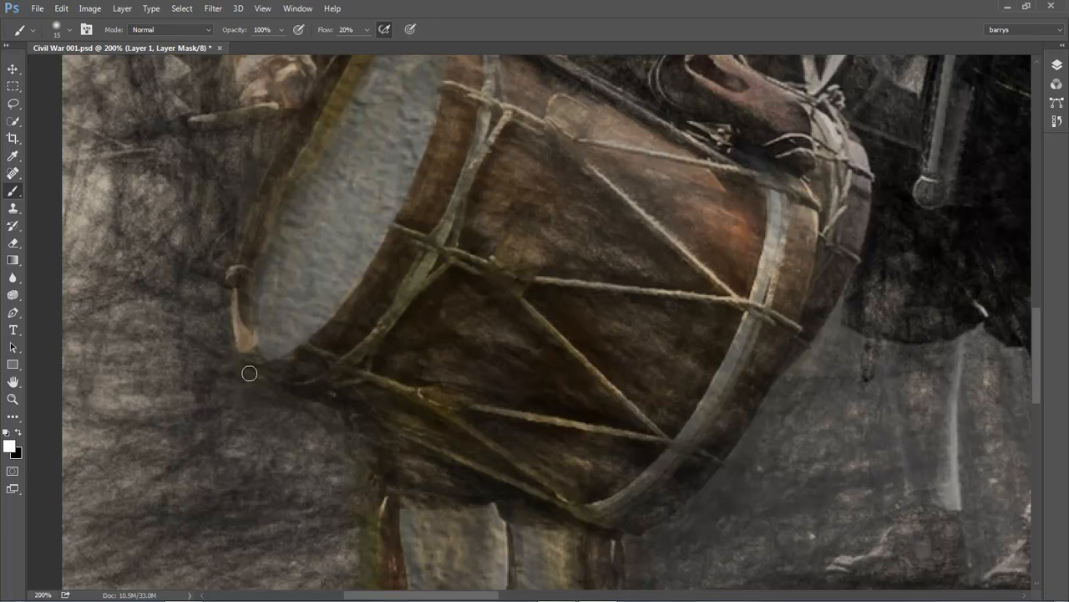
pyautogui.moveTo(386, 394); pyautogui.dragTo(394, 108)
pyautogui.moveTo(390, 261); pyautogui.dragTo(386, 214)
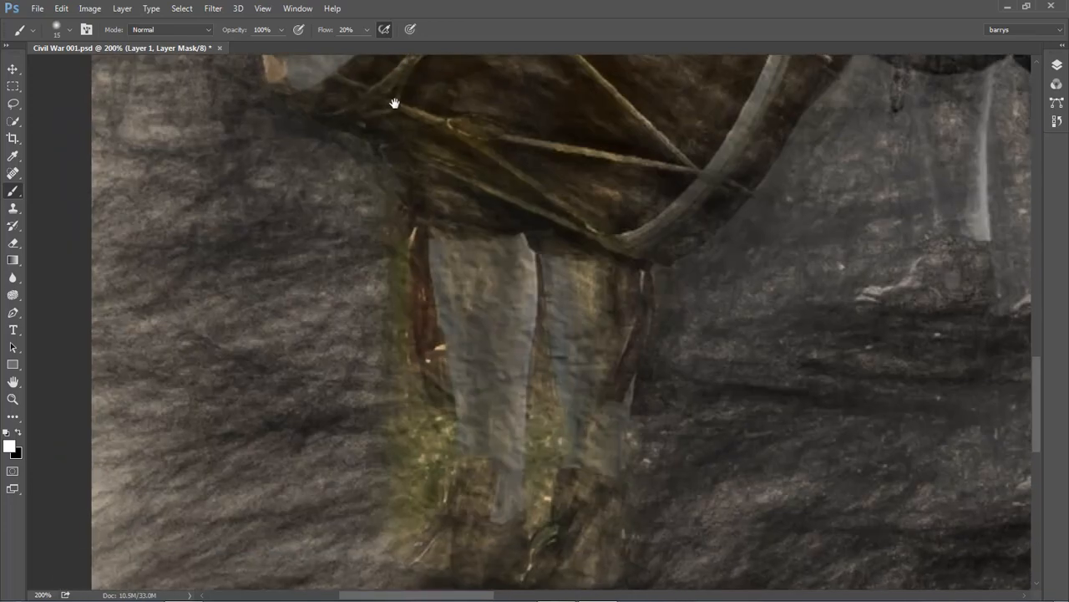
# Step: Restore the sketch background beside and between the leftmost drummer's legs with a 30 px white brush at 20% flow
pyautogui.press(']')
pyautogui.press(']')
pyautogui.press(']')
pyautogui.moveTo(378, 171)
pyautogui.mouseDown()
pyautogui.moveTo(381, 335)
pyautogui.moveTo(385, 314)
pyautogui.moveTo(423, 496)
pyautogui.moveTo(415, 535)
pyautogui.moveTo(398, 538)
pyautogui.mouseUp()
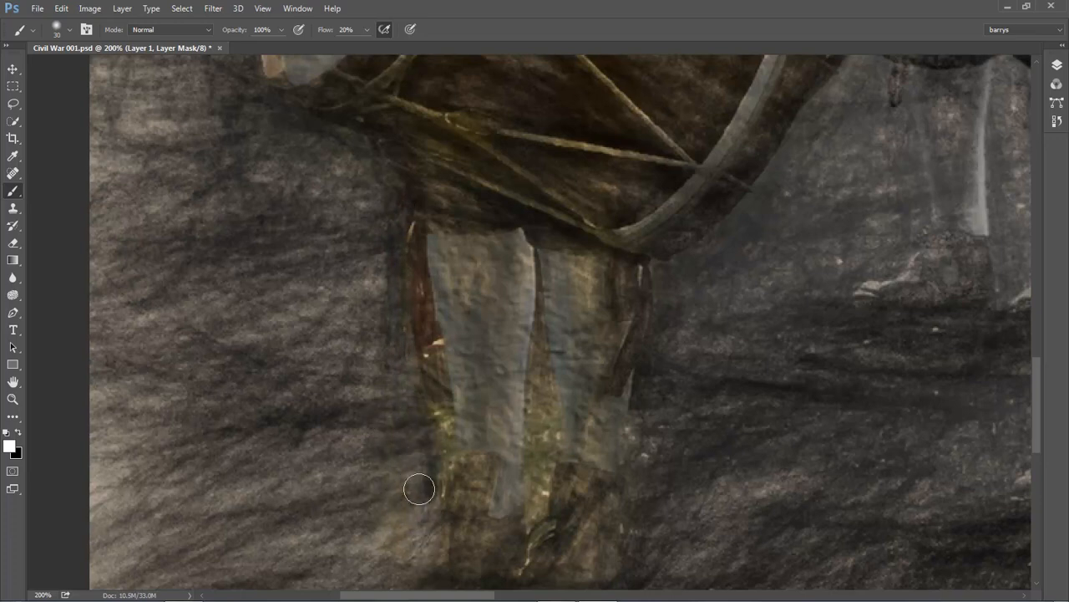
pyautogui.moveTo(537, 353)
pyautogui.mouseDown()
pyautogui.moveTo(531, 517)
pyautogui.moveTo(543, 506)
pyautogui.moveTo(554, 418)
pyautogui.mouseUp()
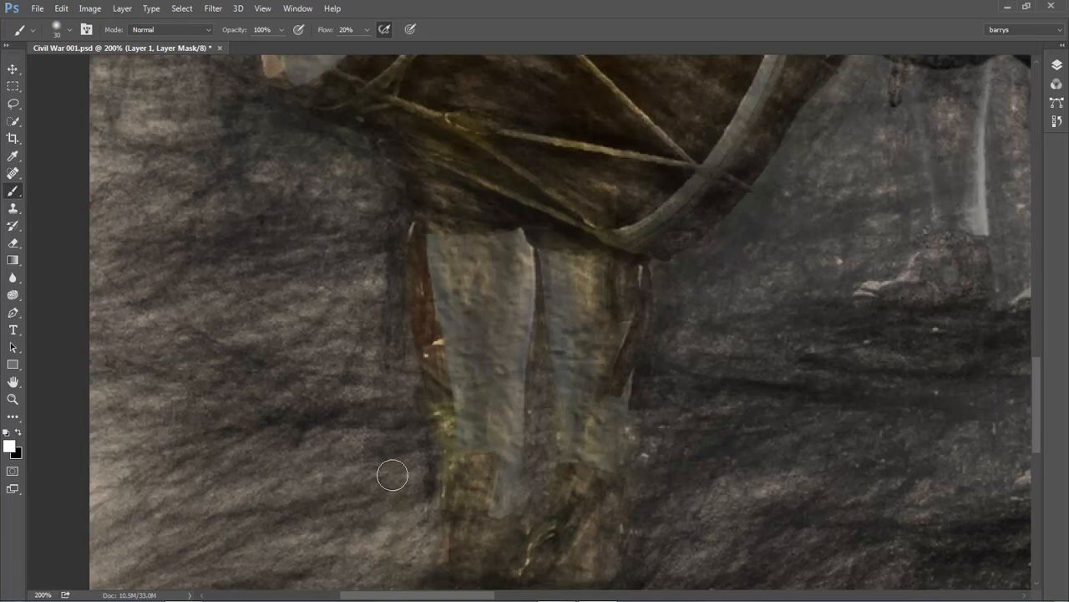
pyautogui.hotkey('ctrl', '0')
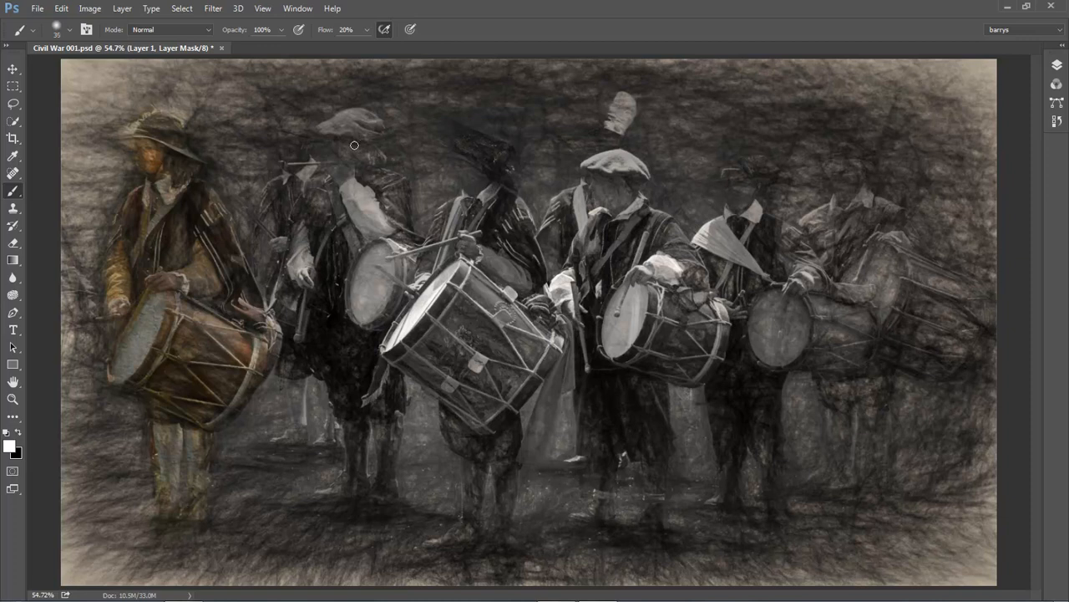
# Step: Paint black on Layer 1's mask over the green-capped second drummer with a 125 px brush to reveal his head, body and legs
pyautogui.press(']')
pyautogui.press(']')
pyautogui.press(']')
pyautogui.press(']')
pyautogui.press(']')
pyautogui.press(']')
pyautogui.press(']')
pyautogui.press(']')
pyautogui.press('x')
pyautogui.press('x')
pyautogui.press('x')
pyautogui.moveTo(344, 131)
pyautogui.mouseDown()
pyautogui.moveTo(353, 173)
pyautogui.moveTo(322, 189)
pyautogui.moveTo(320, 221)
pyautogui.moveTo(306, 232)
pyautogui.moveTo(309, 281)
pyautogui.moveTo(307, 242)
pyautogui.moveTo(303, 267)
pyautogui.mouseUp()
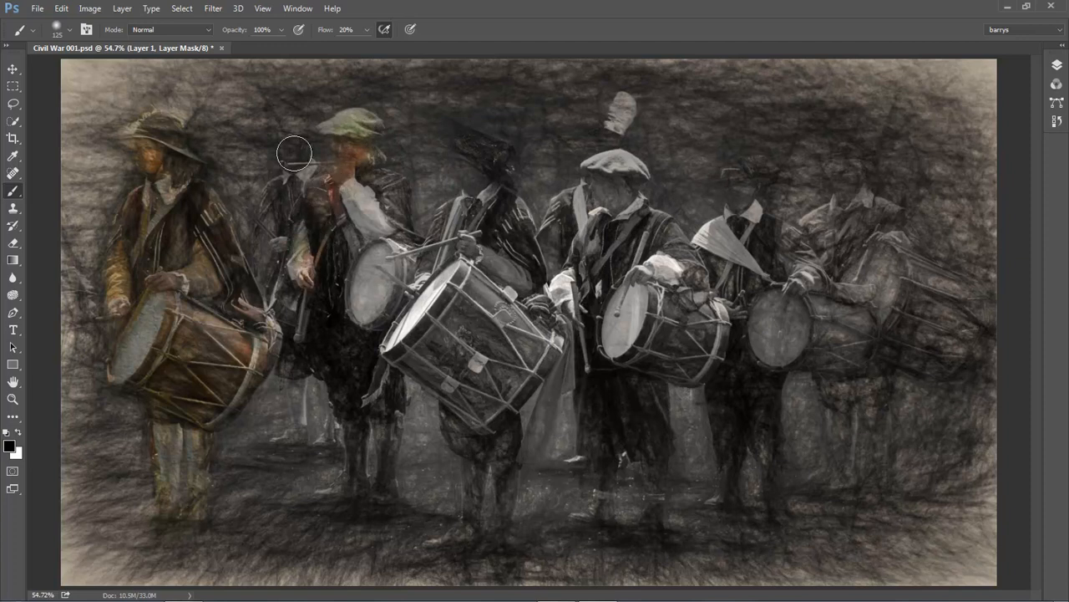
pyautogui.moveTo(316, 204)
pyautogui.mouseDown()
pyautogui.moveTo(305, 234)
pyautogui.moveTo(313, 319)
pyautogui.mouseUp()
pyautogui.moveTo(389, 253)
pyautogui.mouseDown()
pyautogui.moveTo(366, 282)
pyautogui.moveTo(335, 285)
pyautogui.moveTo(378, 205)
pyautogui.moveTo(365, 185)
pyautogui.moveTo(399, 184)
pyautogui.moveTo(384, 253)
pyautogui.moveTo(392, 232)
pyautogui.moveTo(363, 210)
pyautogui.moveTo(338, 229)
pyautogui.moveTo(347, 234)
pyautogui.moveTo(345, 165)
pyautogui.moveTo(313, 224)
pyautogui.moveTo(364, 123)
pyautogui.moveTo(335, 130)
pyautogui.moveTo(342, 142)
pyautogui.moveTo(363, 130)
pyautogui.moveTo(362, 153)
pyautogui.moveTo(337, 151)
pyautogui.moveTo(379, 272)
pyautogui.moveTo(373, 218)
pyautogui.moveTo(361, 410)
pyautogui.moveTo(396, 356)
pyautogui.moveTo(397, 407)
pyautogui.moveTo(365, 380)
pyautogui.moveTo(366, 428)
pyautogui.moveTo(339, 345)
pyautogui.moveTo(345, 452)
pyautogui.moveTo(350, 396)
pyautogui.moveTo(354, 441)
pyautogui.moveTo(363, 417)
pyautogui.moveTo(382, 467)
pyautogui.moveTo(406, 362)
pyautogui.moveTo(378, 428)
pyautogui.moveTo(398, 485)
pyautogui.mouseUp()
# Step: Reveal the third drummer, his blue drum and yellow sash by painting black on the mask with an 80 px brush
pyautogui.press('[')
pyautogui.press('[')
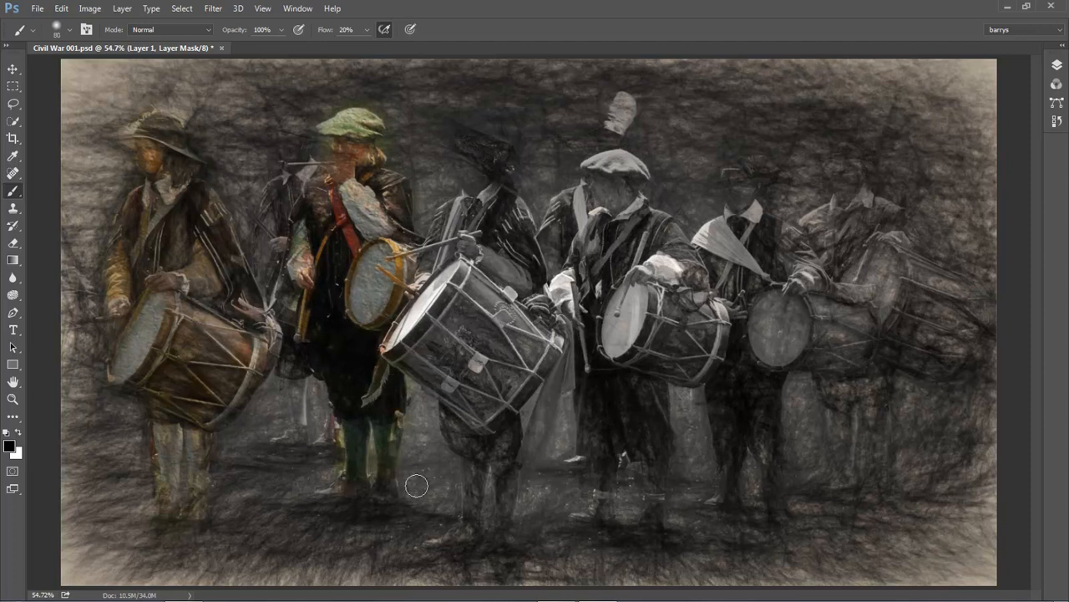
pyautogui.moveTo(482, 160)
pyautogui.mouseDown()
pyautogui.moveTo(495, 128)
pyautogui.moveTo(485, 178)
pyautogui.moveTo(495, 165)
pyautogui.moveTo(455, 135)
pyautogui.moveTo(470, 156)
pyautogui.moveTo(450, 160)
pyautogui.moveTo(499, 191)
pyautogui.moveTo(463, 241)
pyautogui.moveTo(466, 218)
pyautogui.moveTo(497, 206)
pyautogui.moveTo(467, 206)
pyautogui.moveTo(526, 213)
pyautogui.moveTo(462, 274)
pyautogui.moveTo(450, 227)
pyautogui.moveTo(437, 257)
pyautogui.moveTo(441, 246)
pyautogui.moveTo(440, 276)
pyautogui.moveTo(476, 219)
pyautogui.moveTo(492, 285)
pyautogui.moveTo(528, 243)
pyautogui.moveTo(533, 286)
pyautogui.moveTo(499, 343)
pyautogui.moveTo(487, 269)
pyautogui.moveTo(502, 295)
pyautogui.moveTo(517, 272)
pyautogui.moveTo(537, 346)
pyautogui.moveTo(553, 333)
pyautogui.moveTo(522, 391)
pyautogui.moveTo(487, 412)
pyautogui.moveTo(550, 403)
pyautogui.moveTo(564, 348)
pyautogui.moveTo(520, 454)
pyautogui.moveTo(550, 410)
pyautogui.moveTo(527, 466)
pyautogui.moveTo(571, 366)
pyautogui.moveTo(567, 374)
pyautogui.moveTo(568, 317)
pyautogui.moveTo(540, 467)
pyautogui.moveTo(509, 441)
pyautogui.moveTo(511, 396)
pyautogui.moveTo(498, 533)
pyautogui.moveTo(485, 438)
pyautogui.moveTo(467, 526)
pyautogui.moveTo(470, 465)
pyautogui.moveTo(469, 502)
pyautogui.moveTo(446, 536)
pyautogui.moveTo(464, 411)
pyautogui.moveTo(460, 442)
pyautogui.moveTo(450, 411)
pyautogui.moveTo(484, 458)
pyautogui.moveTo(458, 405)
pyautogui.moveTo(445, 328)
pyautogui.moveTo(433, 391)
pyautogui.moveTo(403, 349)
pyautogui.moveTo(433, 370)
pyautogui.moveTo(456, 299)
pyautogui.moveTo(493, 335)
pyautogui.mouseUp()
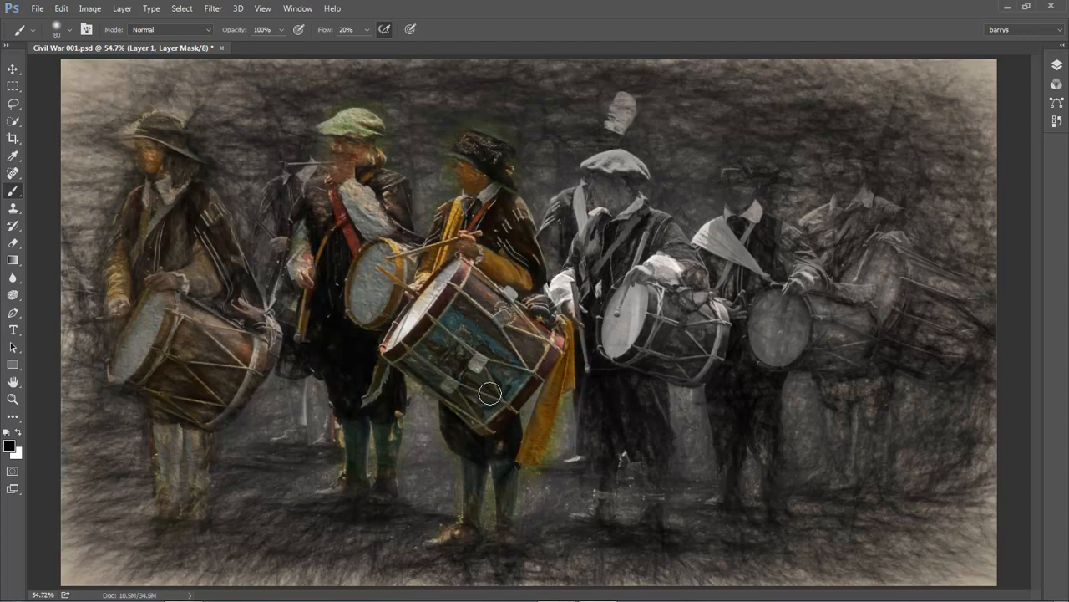
pyautogui.moveTo(475, 389); pyautogui.dragTo(471, 401)
# Step: Finish the drummers' masking, touching up edges such as the third drummer's face in white with a brush down to 50 px, and save
pyautogui.click(18, 432)
pyautogui.moveTo(467, 150); pyautogui.dragTo(455, 168)
pyautogui.press('[')
pyautogui.press('[')
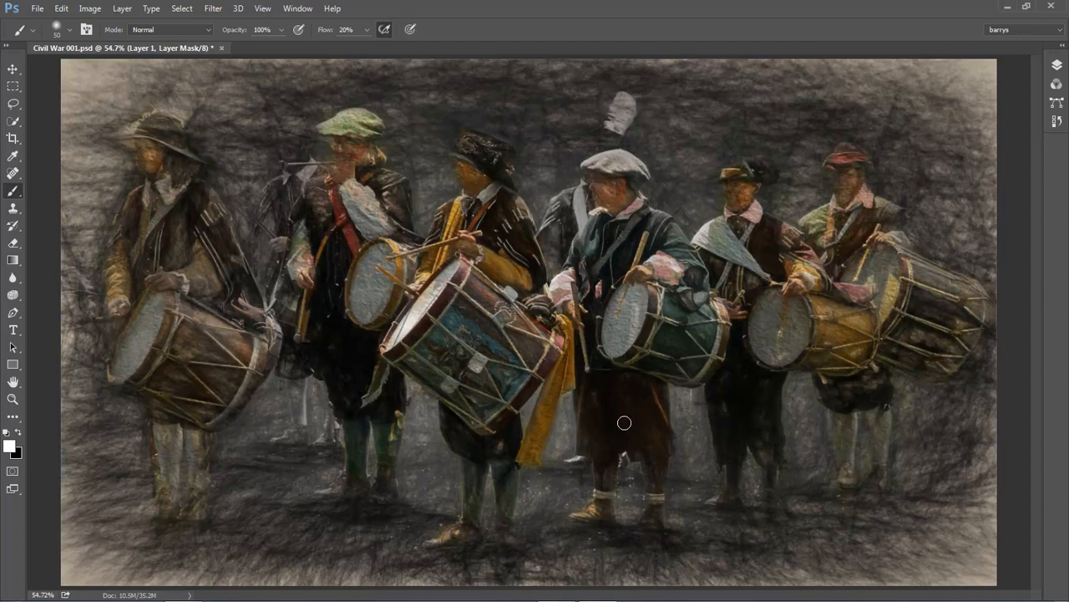
pyautogui.hotkey('ctrl', 's')
# Step: Remove the floating feather above the white-capped drummer on Layer 1's image using an enlarged content-aware Spot Healing Brush
pyautogui.click(1057, 66)
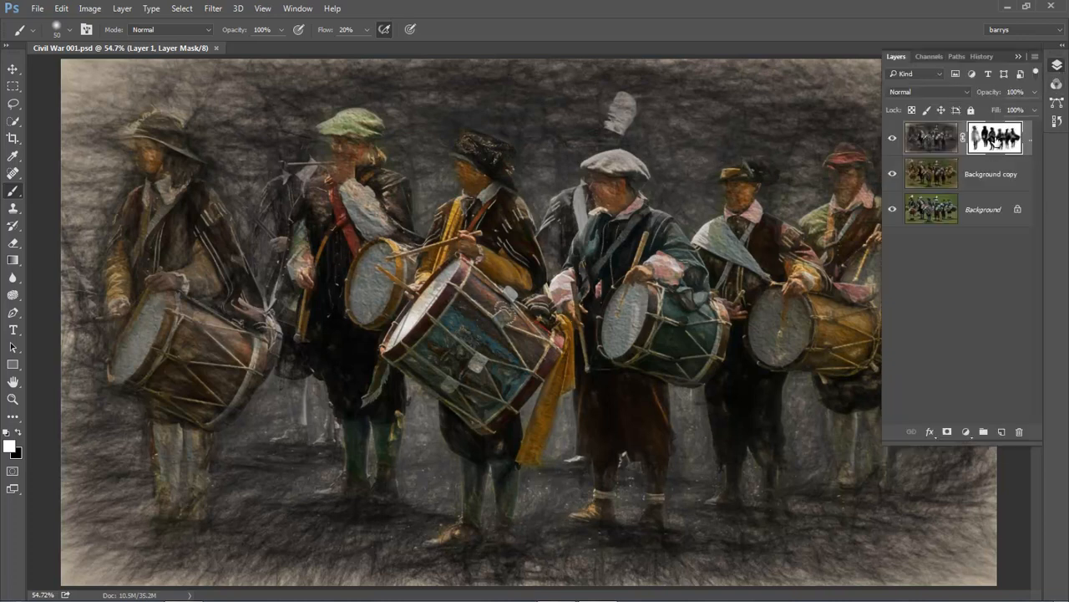
pyautogui.click(934, 138)
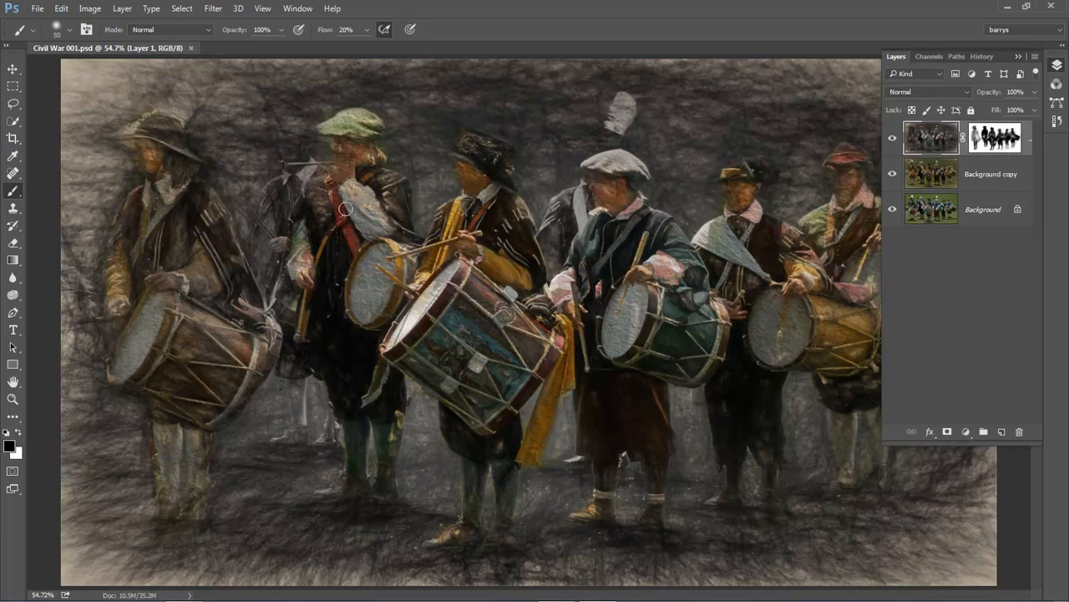
pyautogui.click(15, 173)
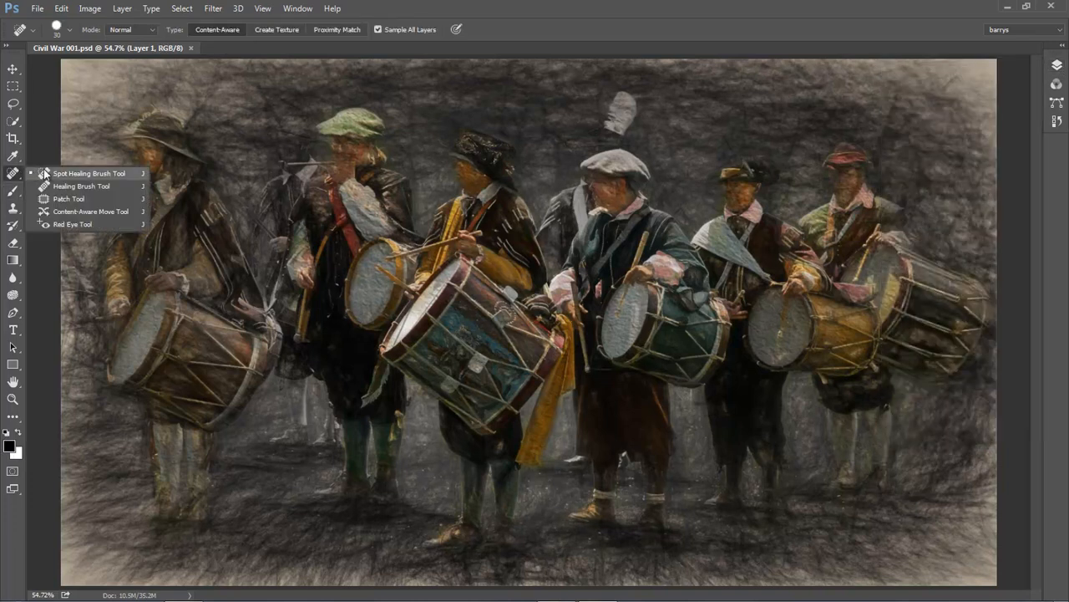
pyautogui.click(43, 174)
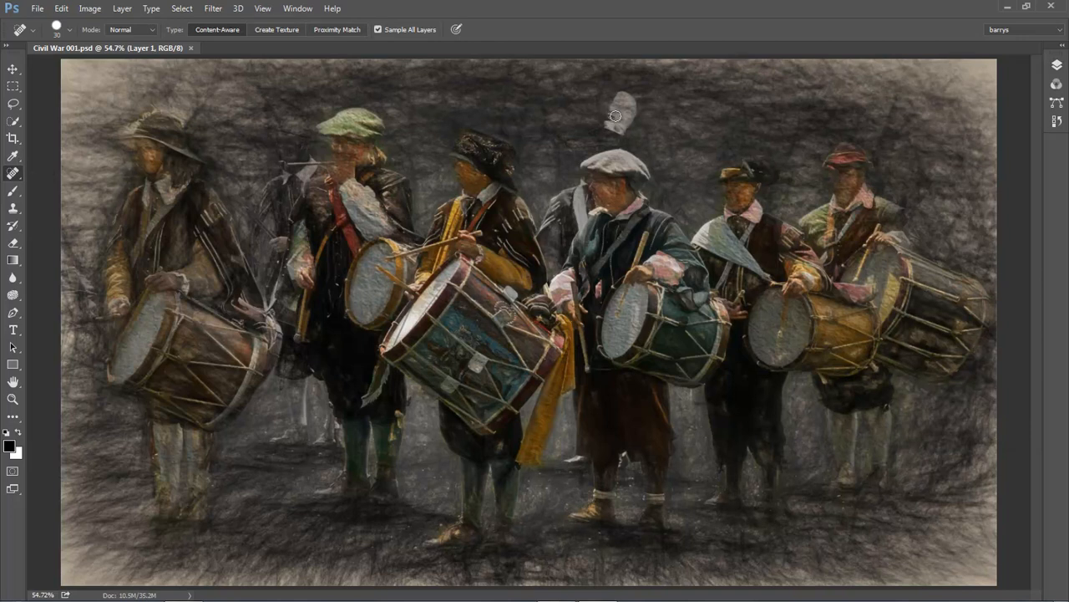
pyautogui.press(']')
pyautogui.press(']')
pyautogui.press(']')
pyautogui.press(']')
pyautogui.press(']')
pyautogui.press(']')
pyautogui.press(']')
pyautogui.click(618, 115)
# Step: Heal the pale shoe patch on the ground near the yellow sash's lower end with a 30 px Spot Healing Brush
pyautogui.press('[')
pyautogui.press('[')
pyautogui.press('[')
pyautogui.press('[')
pyautogui.press('[')
pyautogui.press('[')
pyautogui.press('[')
pyautogui.moveTo(570, 461); pyautogui.dragTo(583, 459)
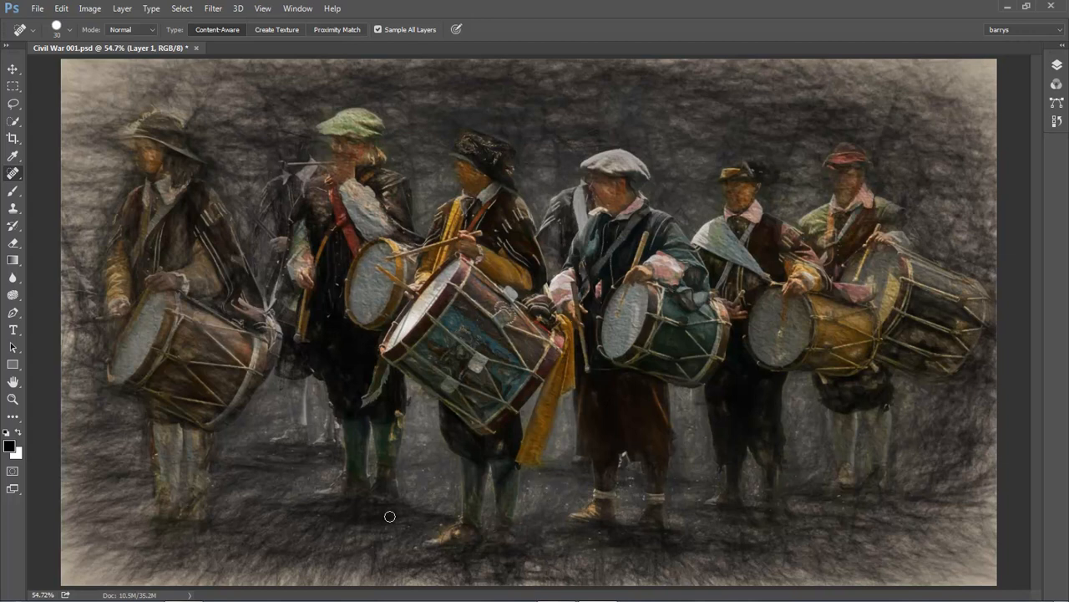
# Step: Save a layered Photoshop copy of the document as Civil War 002
pyautogui.click(37, 13)
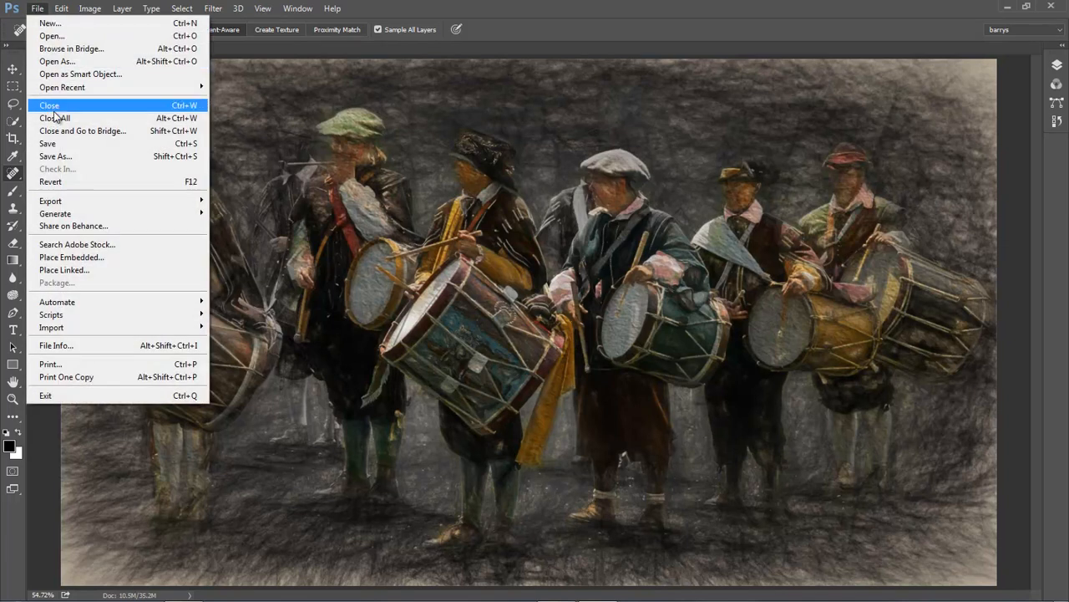
pyautogui.click(55, 157)
pyautogui.click(138, 251)
pyautogui.moveTo(135, 251); pyautogui.dragTo(175, 250)
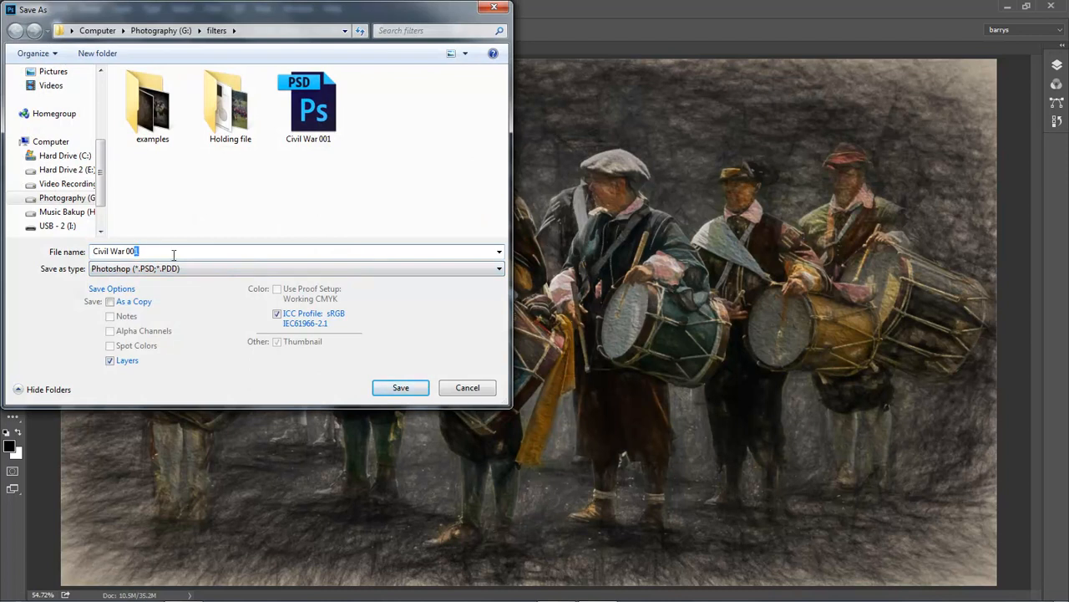
pyautogui.write('2')
pyautogui.click(399, 389)
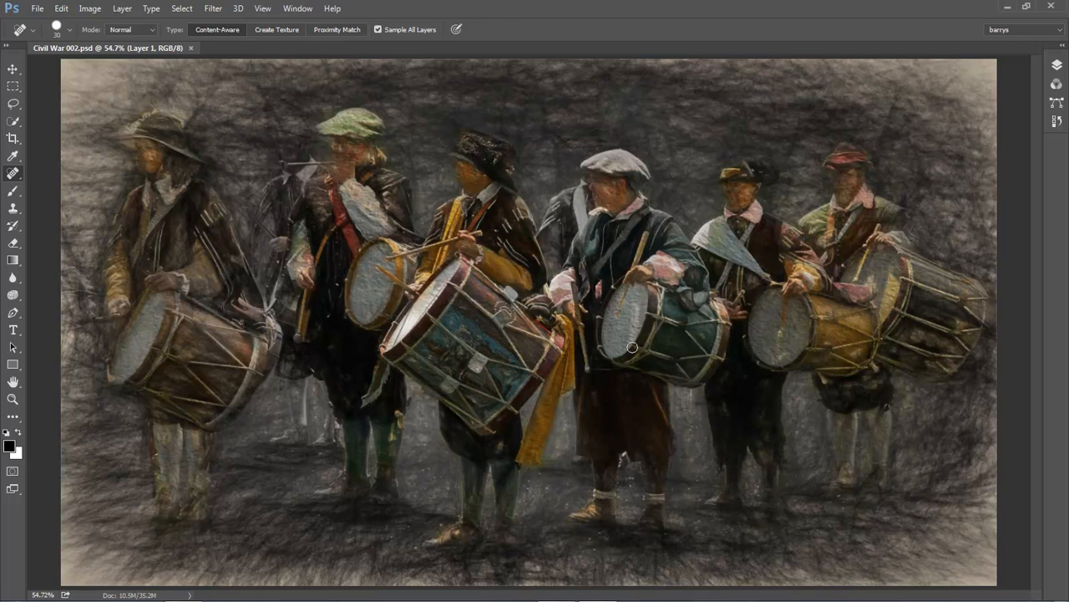
pyautogui.click(1056, 67)
pyautogui.click(933, 175)
pyautogui.click(942, 141)
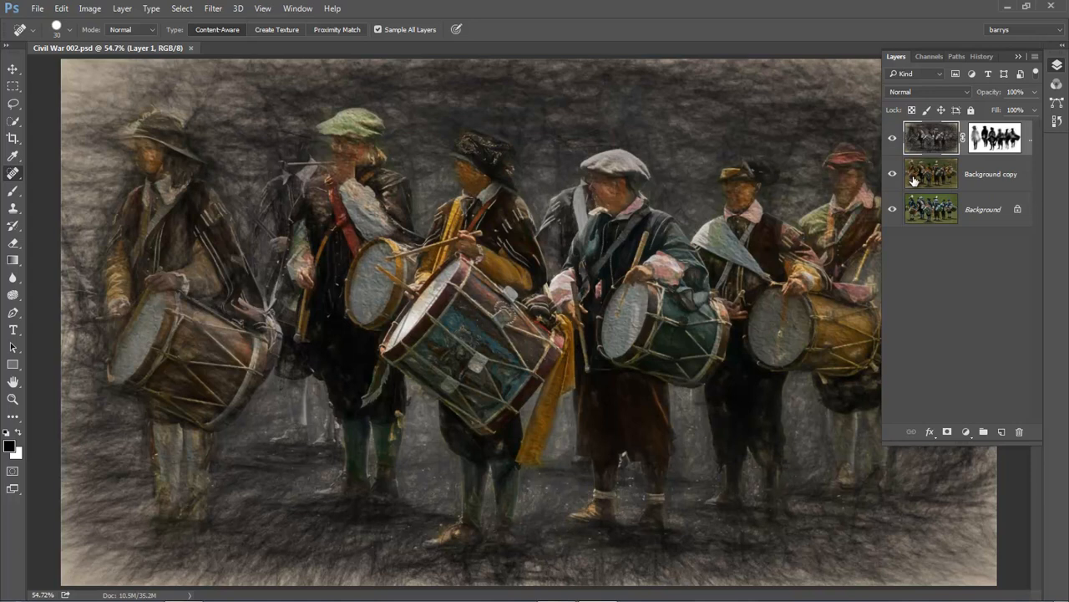
pyautogui.click(1006, 172)
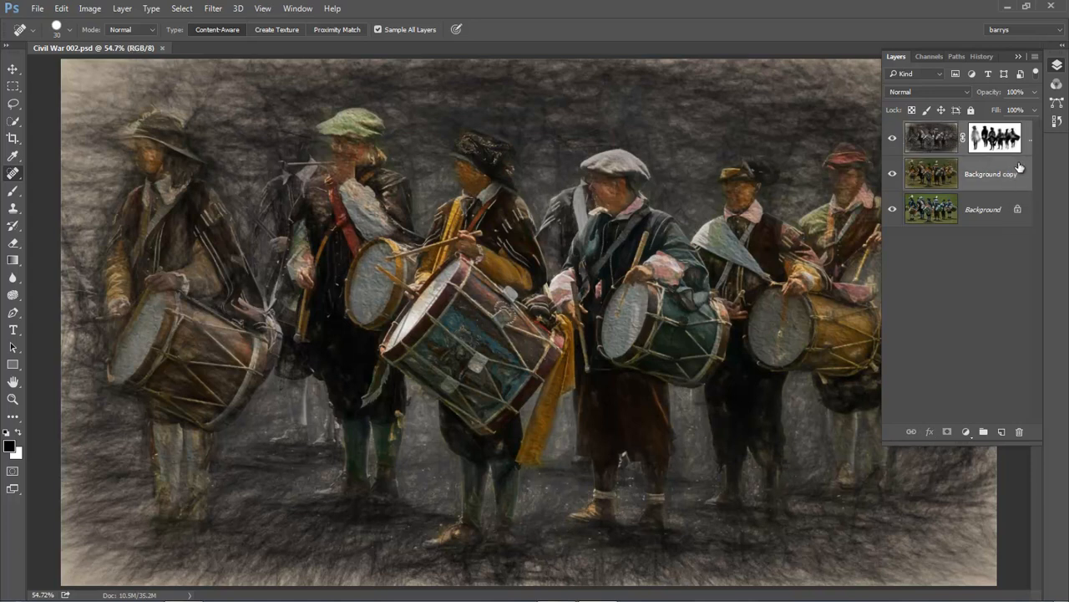
pyautogui.rightClick(1017, 165)
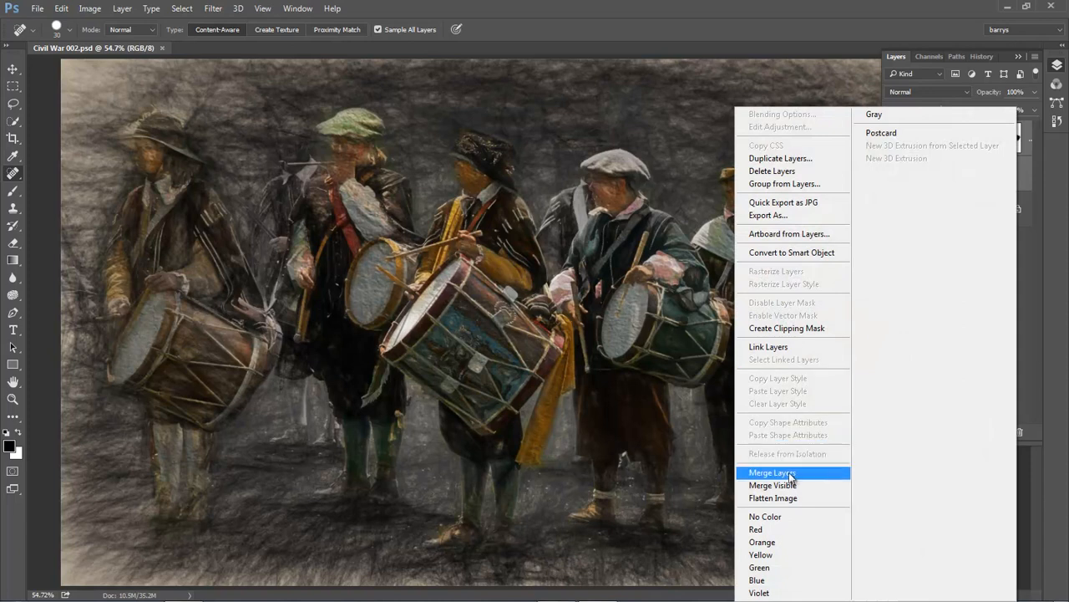
pyautogui.click(927, 29)
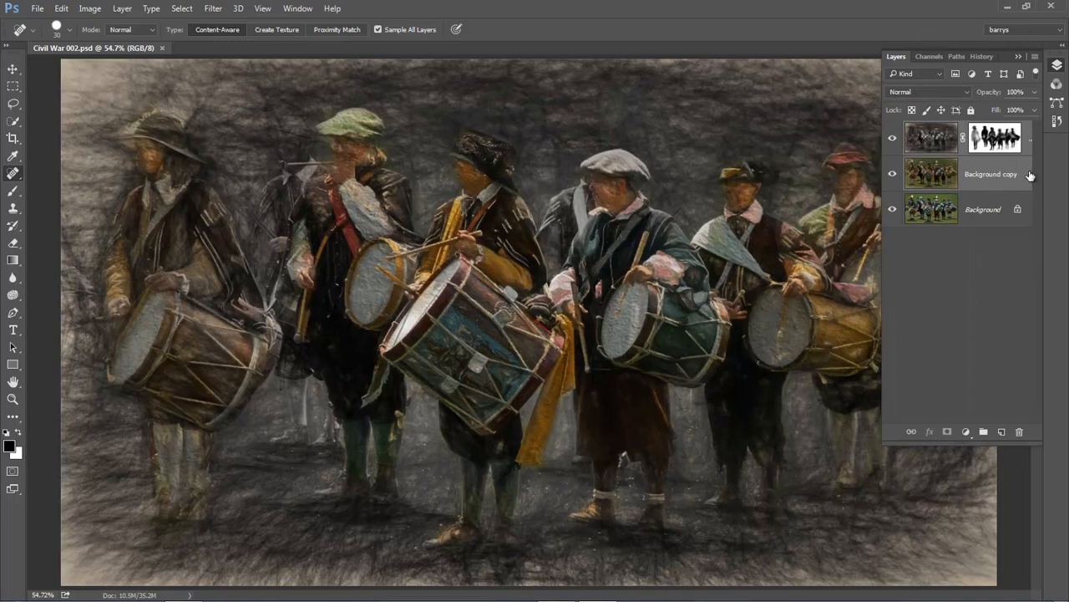
pyautogui.click(1028, 139)
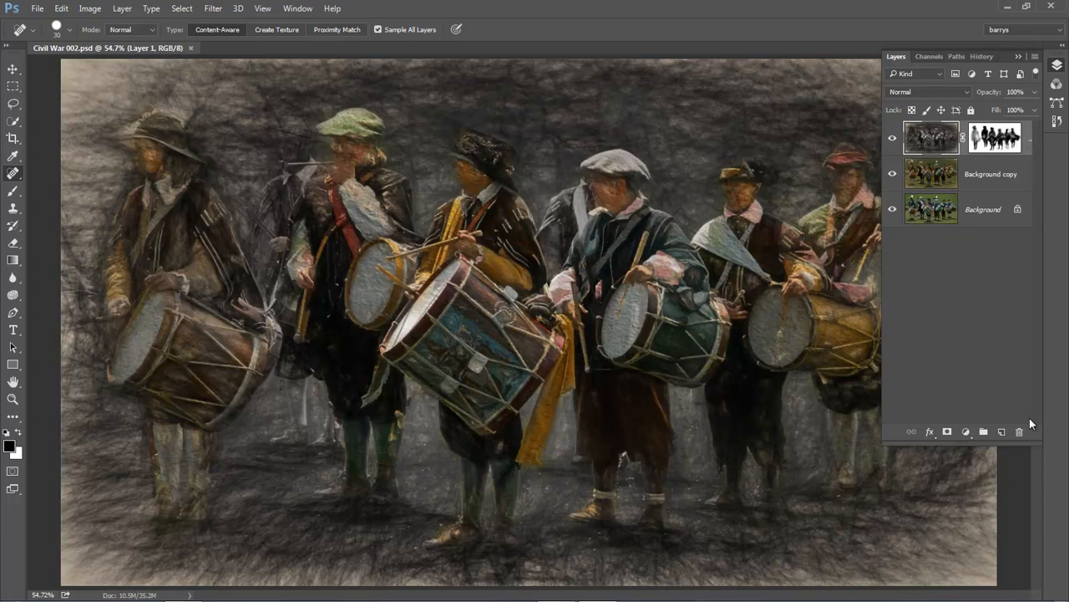
# Step: Add a new layer above Layer 1, hide the Background and stamp the visible layers into the new layer with Merge Visible
pyautogui.click(1002, 432)
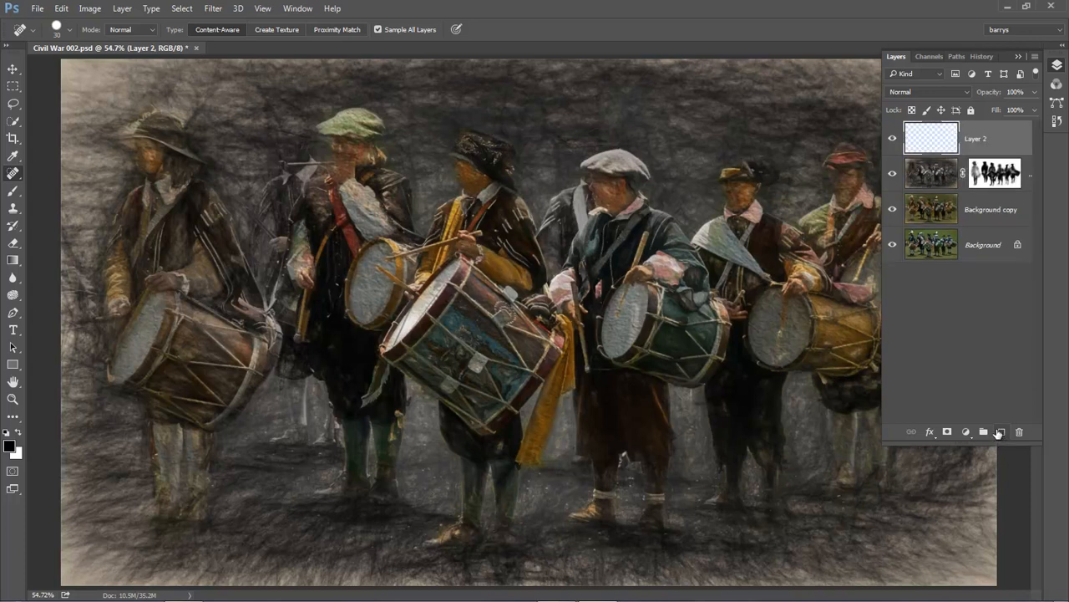
pyautogui.click(892, 245)
pyautogui.click(1035, 60)
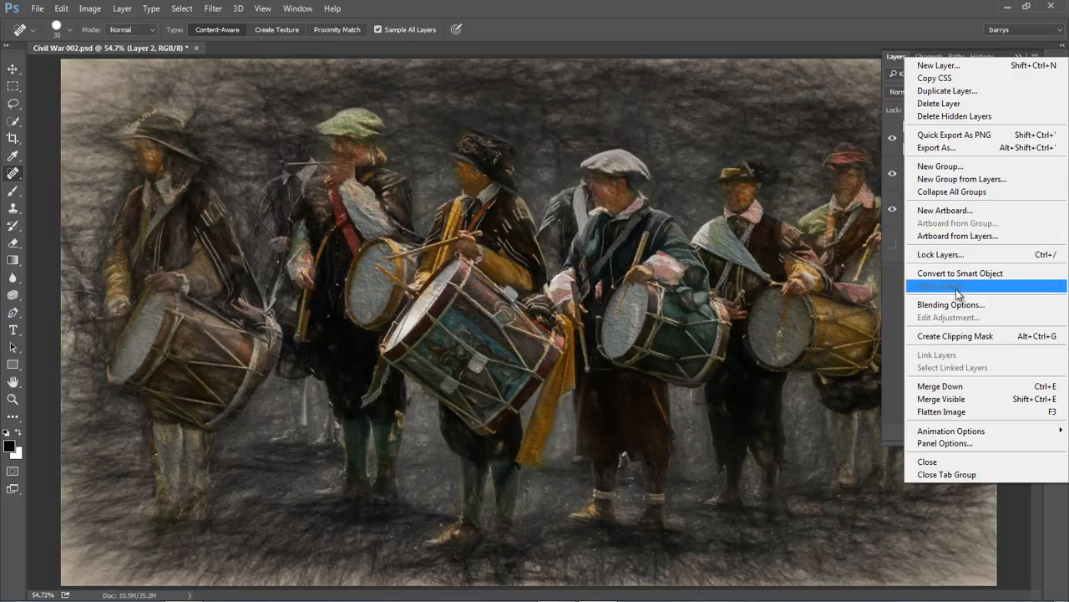
pyautogui.keyDown('alt'); pyautogui.click(942, 399); pyautogui.keyUp('alt')
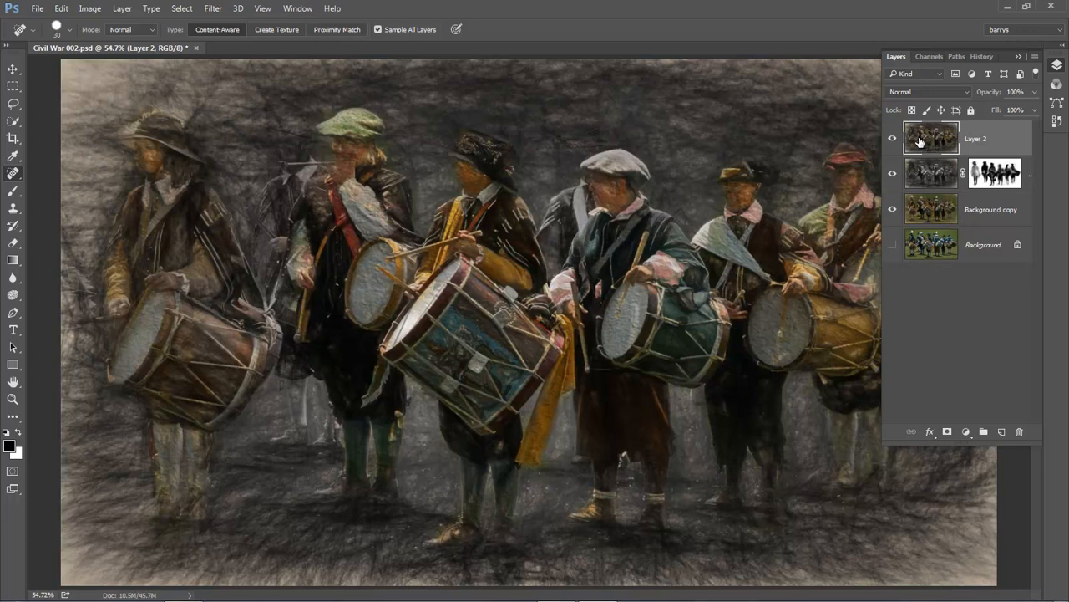
# Step: Hide Layer 1 and Background copy so only the stamped Layer 2 is shown
pyautogui.click(892, 176)
pyautogui.click(890, 210)
pyautogui.press('F7')
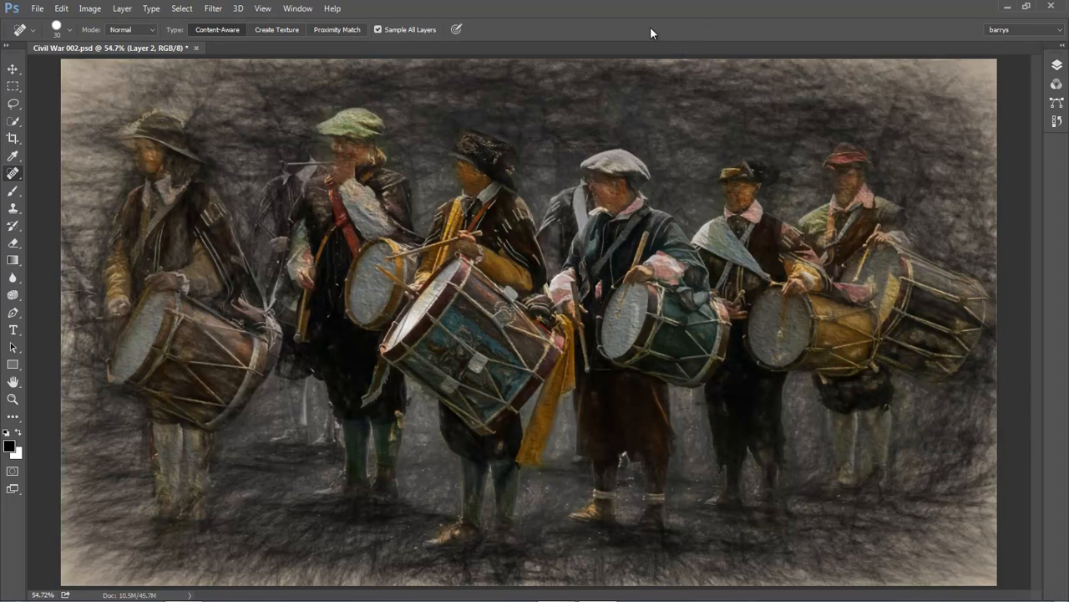
# Step: Apply Levels to Layer 2 with midtones at 0.86 and the white input at about 230
pyautogui.hotkey('ctrl', 'l')
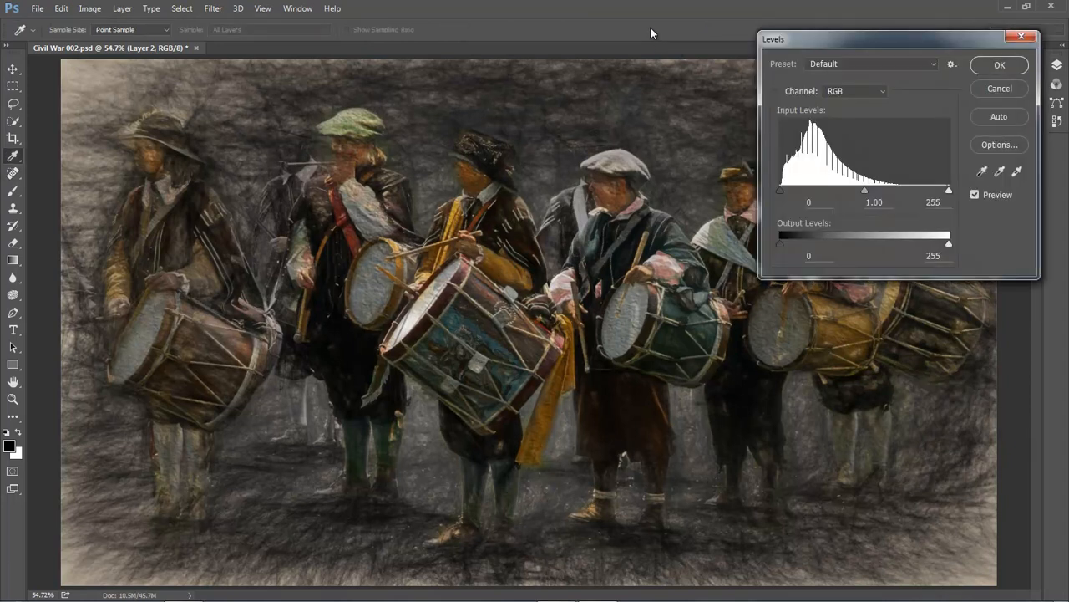
pyautogui.moveTo(864, 190); pyautogui.dragTo(874, 194)
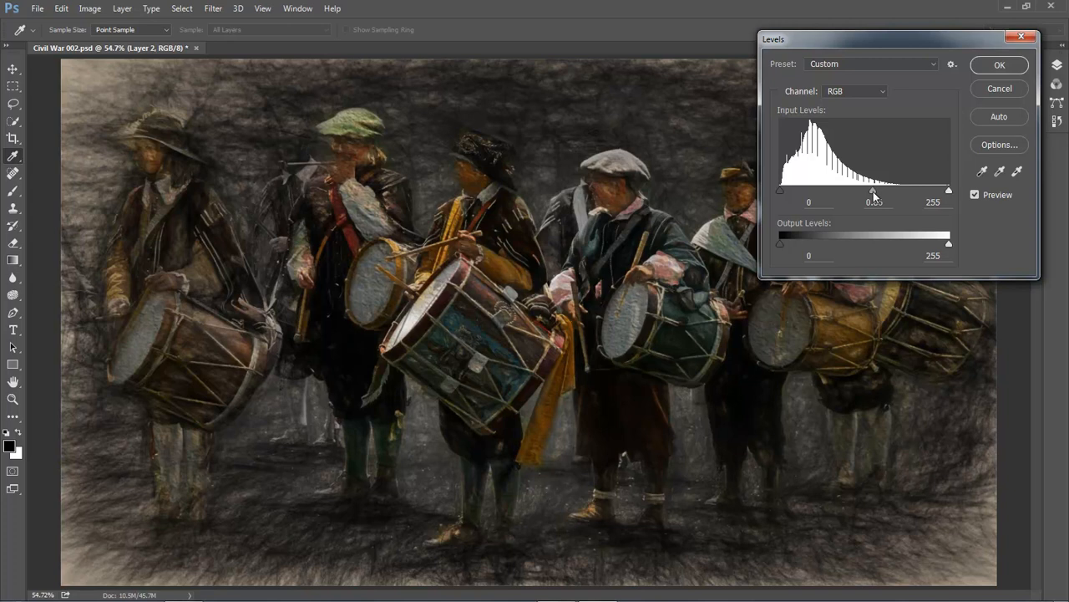
pyautogui.moveTo(950, 191); pyautogui.dragTo(933, 193)
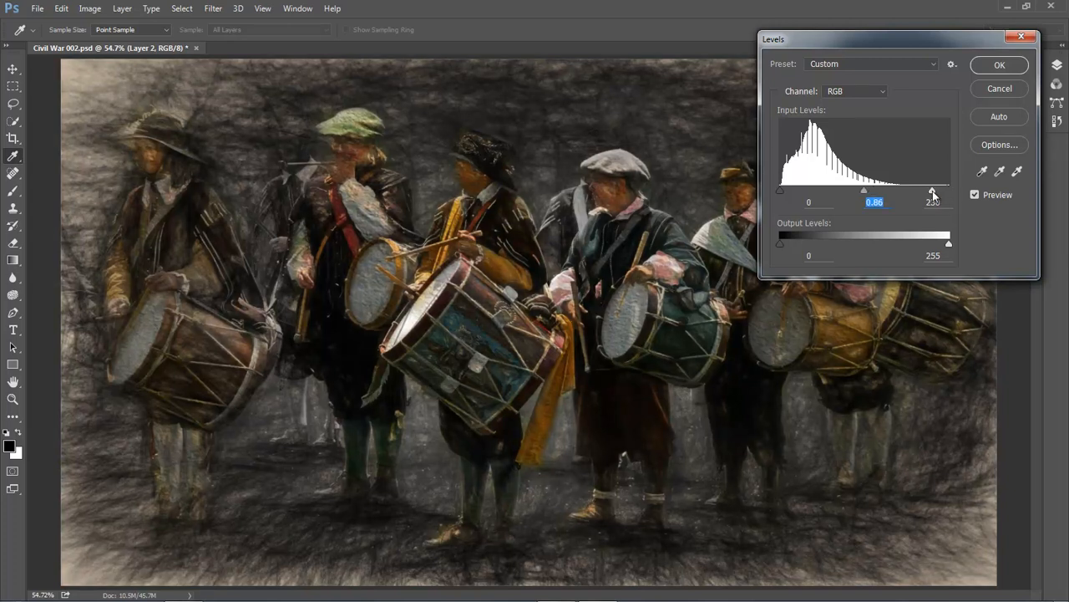
pyautogui.click(933, 195)
pyautogui.moveTo(782, 191); pyautogui.dragTo(780, 192)
pyautogui.click(1000, 67)
pyautogui.press('j')
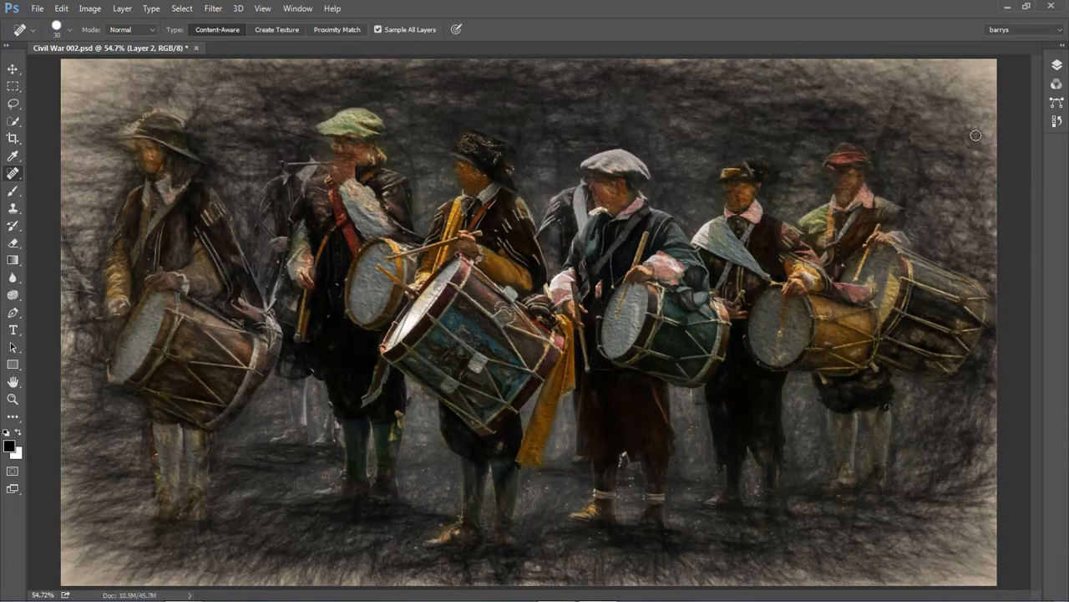
# Step: Add a white layer mask to Layer 2 and unlock the Background layer
pyautogui.click(1057, 66)
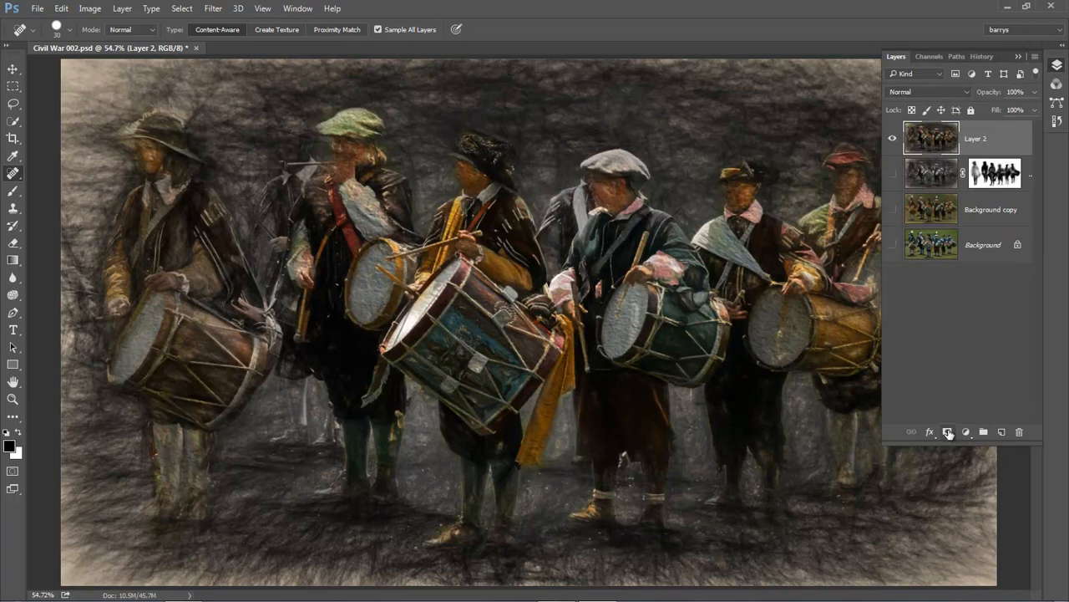
pyautogui.click(948, 433)
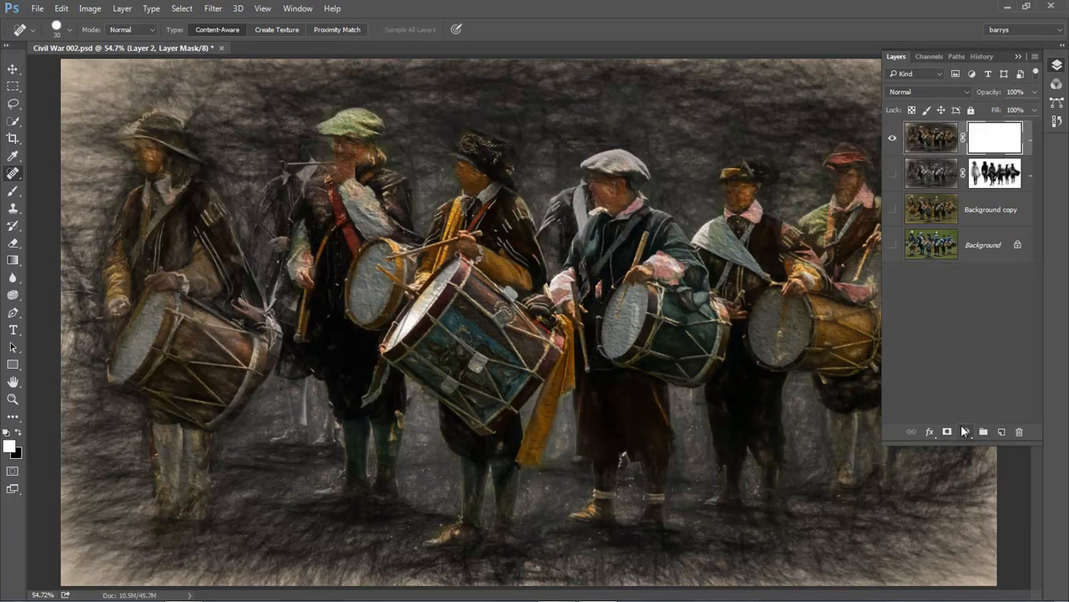
pyautogui.click(1017, 247)
# Step: Move the unlocked original photo layer directly beneath Layer 2 and hide Layer 2 to expose the photo
pyautogui.moveTo(925, 253); pyautogui.dragTo(929, 174)
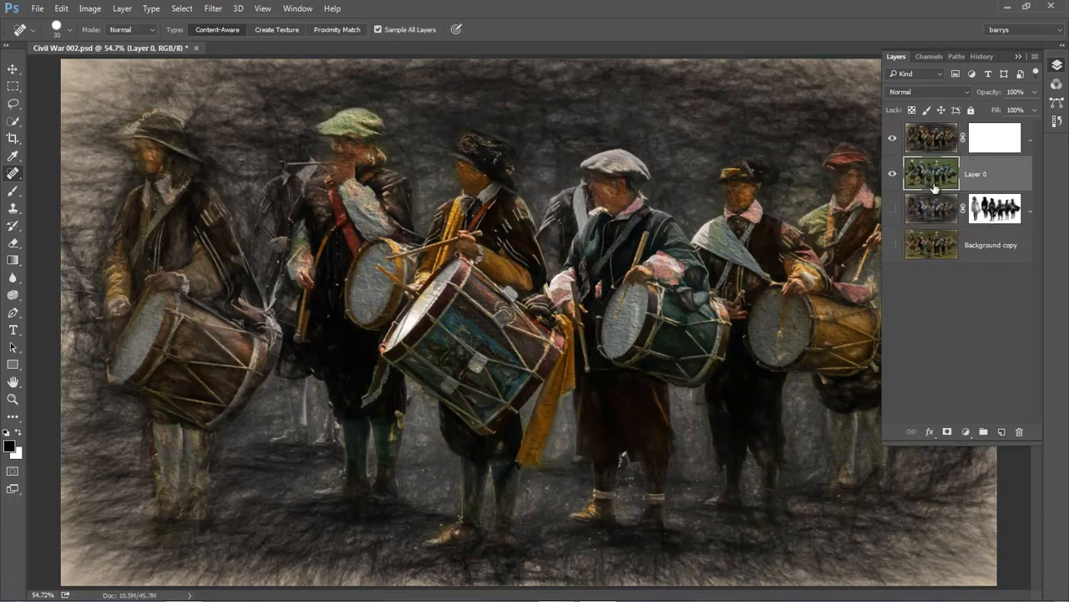
pyautogui.click(892, 208)
pyautogui.click(892, 138)
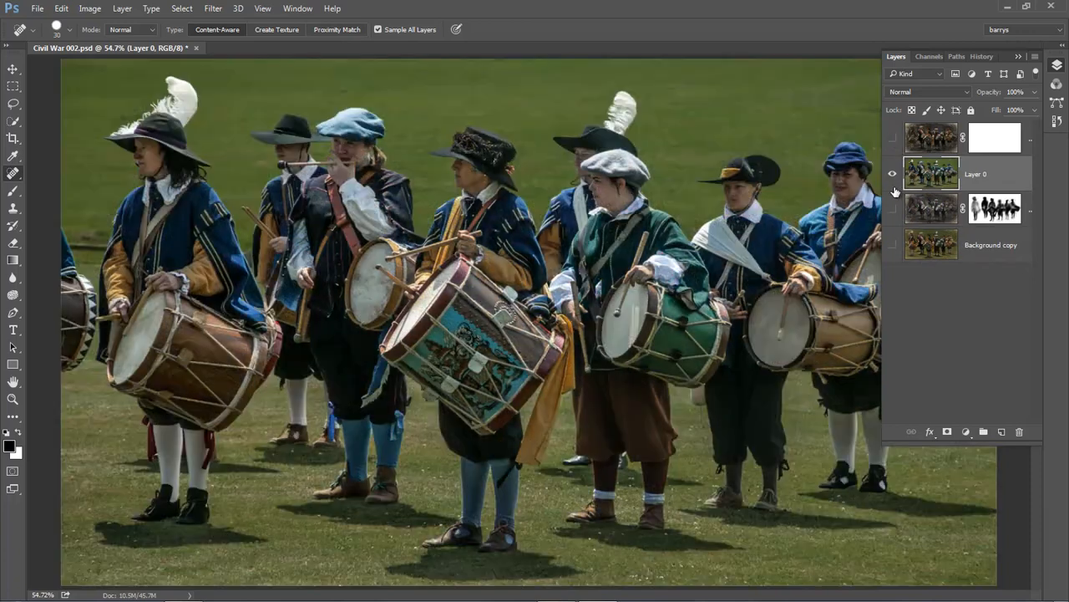
# Step: Show Layer 2 over the original photo and target its layer mask for editing
pyautogui.click(893, 138)
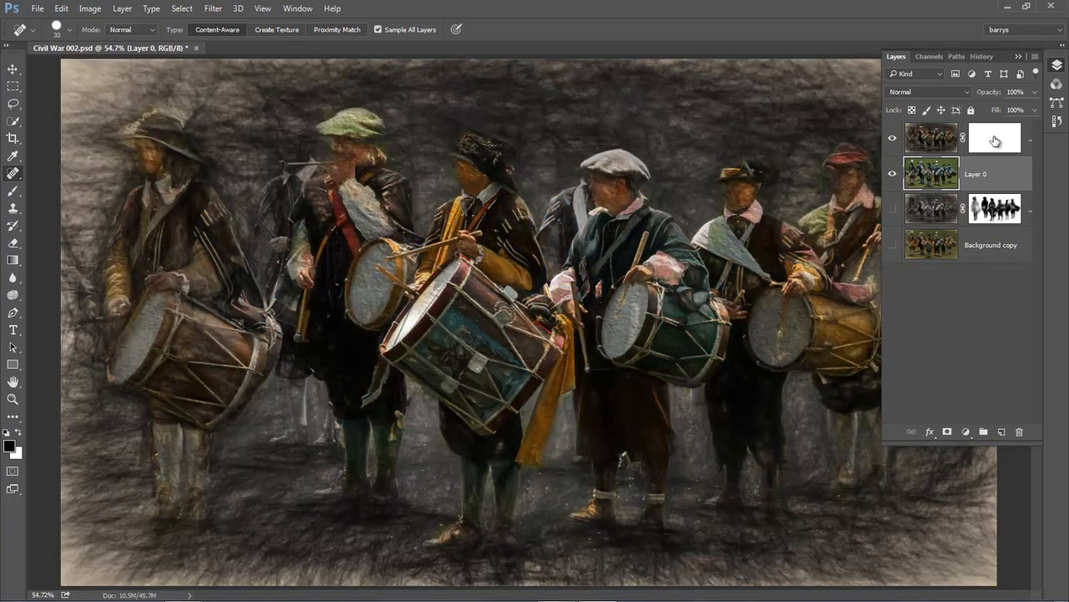
pyautogui.click(994, 142)
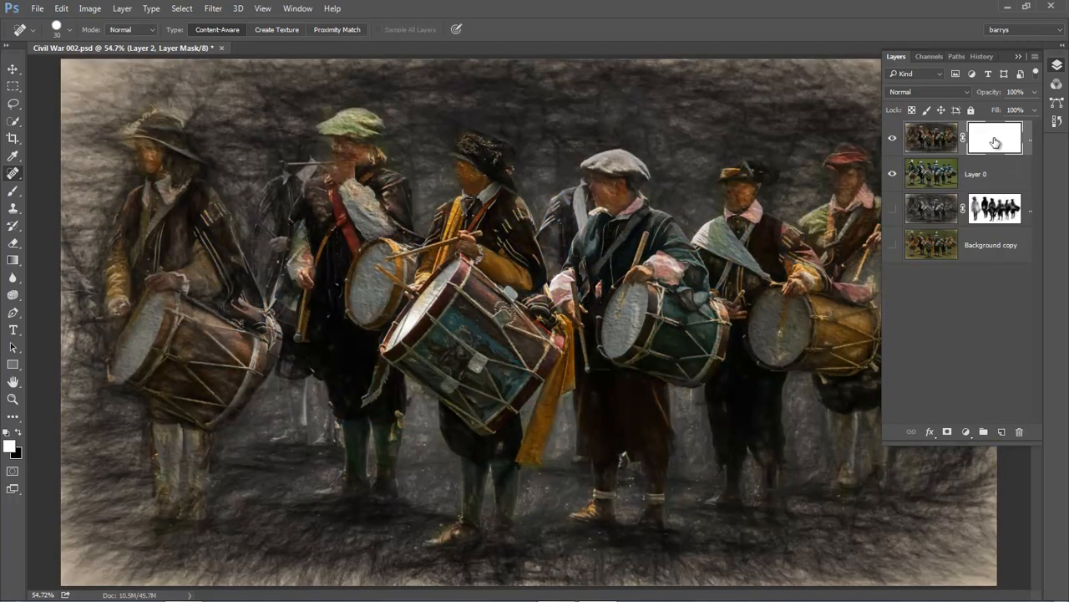
pyautogui.click(758, 22)
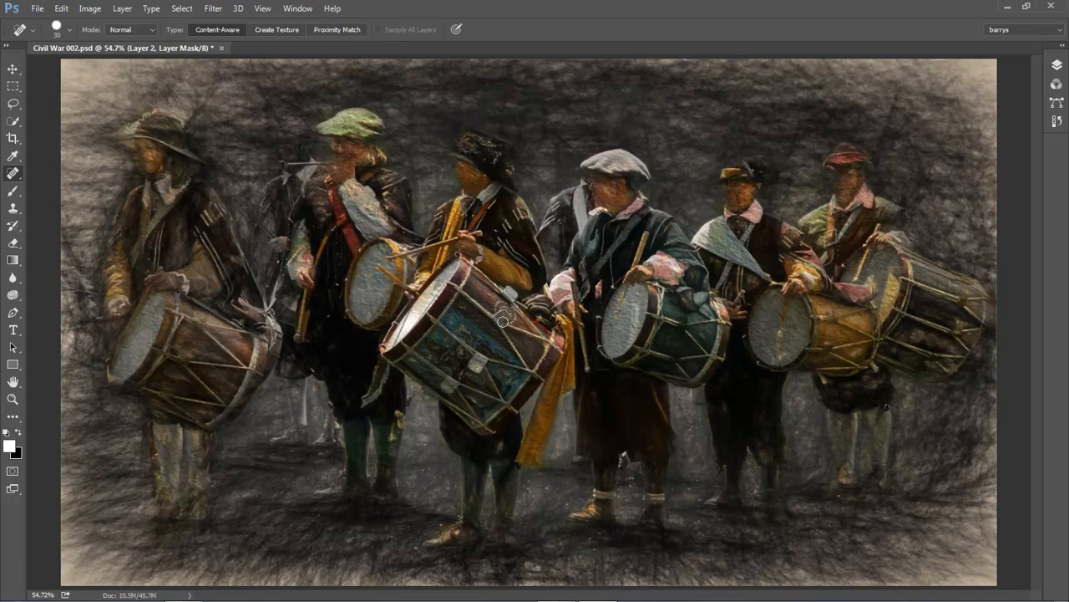
# Step: Paint black on Layer 2's mask over the red-capped drummer's face with a soft 30 px brush at 3% flow to bring in photo detail
pyautogui.hotkey('ctrl', 'space')
pyautogui.moveTo(788, 122); pyautogui.dragTo(919, 313)
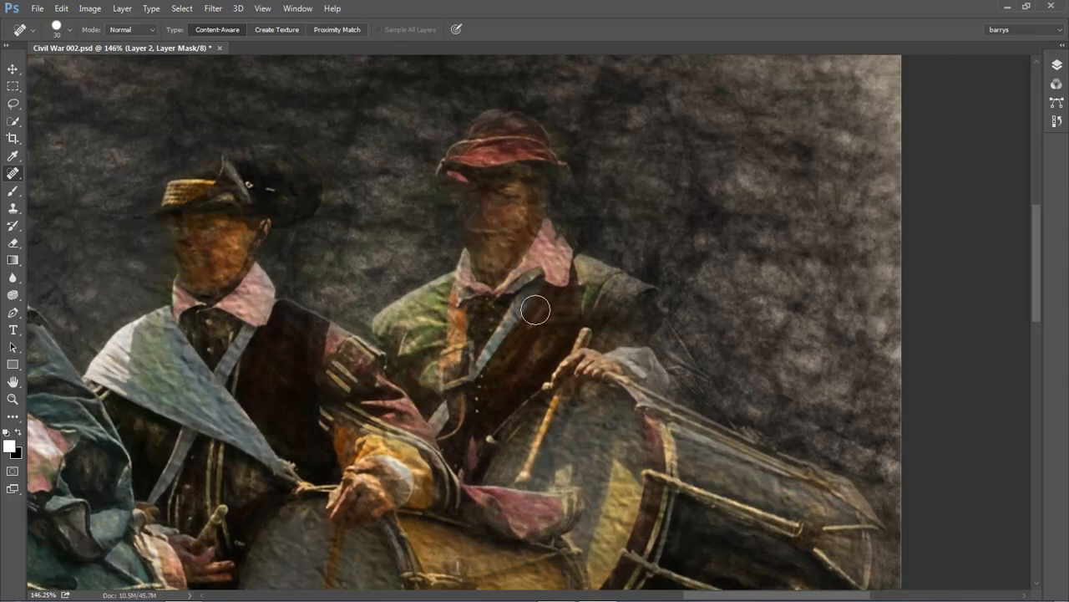
pyautogui.press('x')
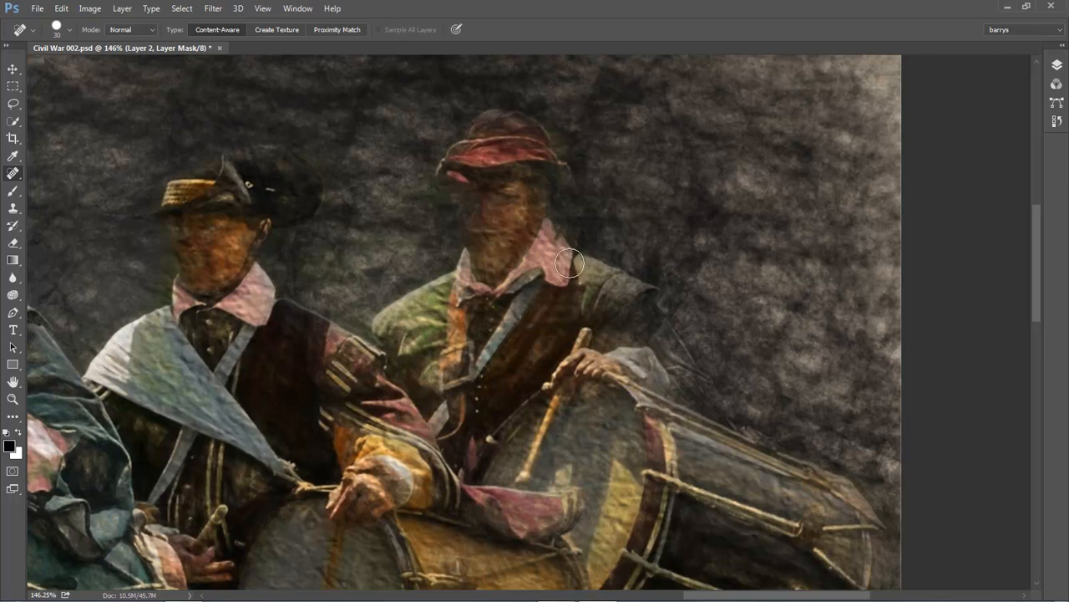
pyautogui.click(14, 192)
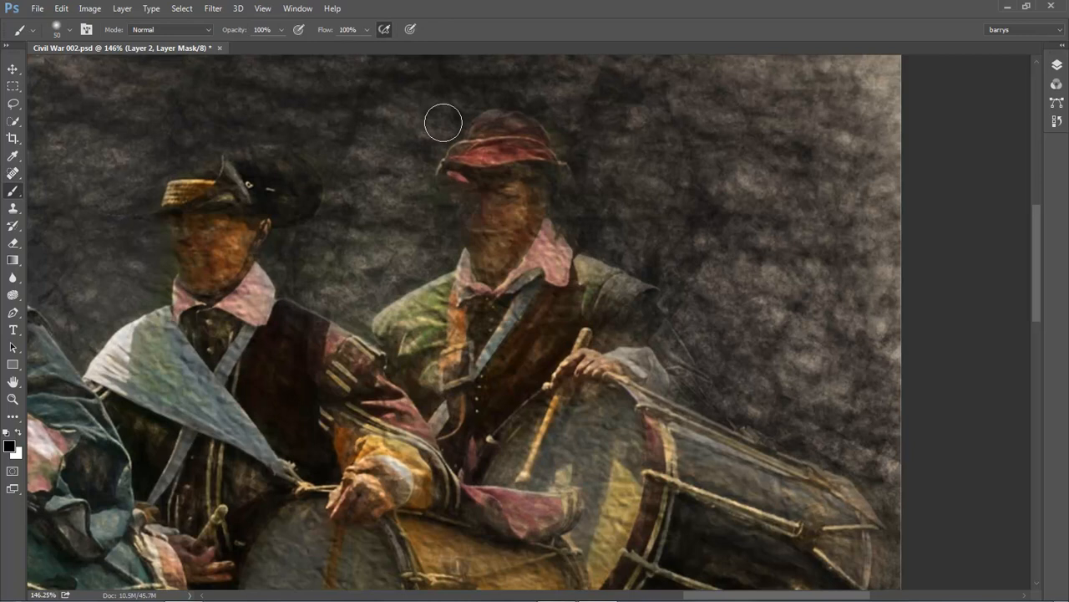
pyautogui.moveTo(495, 265); pyautogui.dragTo(496, 233)
pyautogui.press('[')
pyautogui.press('[')
pyautogui.click(385, 30)
pyautogui.moveTo(479, 206)
pyautogui.mouseDown()
pyautogui.moveTo(468, 198)
pyautogui.moveTo(485, 188)
pyautogui.moveTo(486, 203)
pyautogui.moveTo(513, 203)
pyautogui.moveTo(491, 211)
pyautogui.moveTo(481, 236)
pyautogui.mouseUp()
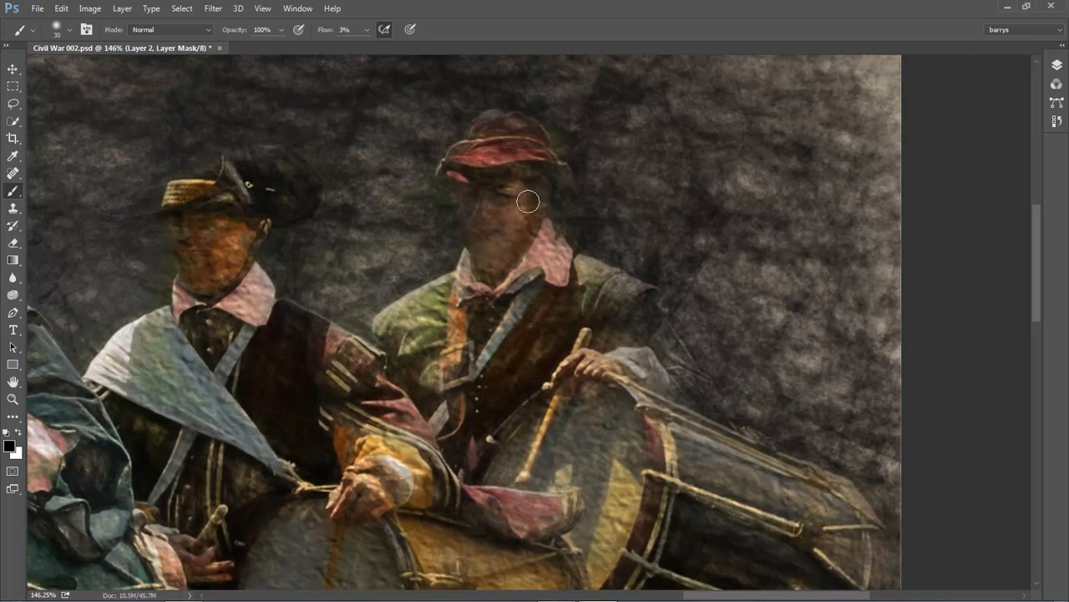
pyautogui.moveTo(473, 224)
pyautogui.mouseDown()
pyautogui.moveTo(527, 250)
pyautogui.moveTo(482, 291)
pyautogui.moveTo(490, 278)
pyautogui.moveTo(518, 286)
pyautogui.moveTo(482, 270)
pyautogui.moveTo(545, 225)
pyautogui.moveTo(498, 286)
pyautogui.moveTo(507, 283)
pyautogui.moveTo(487, 295)
pyautogui.moveTo(464, 283)
pyautogui.moveTo(494, 213)
pyautogui.moveTo(535, 186)
pyautogui.moveTo(458, 187)
pyautogui.moveTo(523, 287)
pyautogui.moveTo(502, 283)
pyautogui.moveTo(516, 275)
pyautogui.moveTo(506, 298)
pyautogui.moveTo(508, 258)
pyautogui.moveTo(478, 284)
pyautogui.moveTo(479, 256)
pyautogui.moveTo(464, 283)
pyautogui.moveTo(495, 253)
pyautogui.moveTo(483, 276)
pyautogui.moveTo(507, 221)
pyautogui.moveTo(493, 307)
pyautogui.moveTo(474, 283)
pyautogui.mouseUp()
# Step: Reveal photo detail in the face of the drummer with the grey cap by painting black on the mask
pyautogui.moveTo(194, 239)
pyautogui.mouseDown()
pyautogui.moveTo(229, 228)
pyautogui.moveTo(181, 239)
pyautogui.moveTo(235, 246)
pyautogui.moveTo(189, 280)
pyautogui.moveTo(216, 279)
pyautogui.moveTo(193, 257)
pyautogui.moveTo(196, 240)
pyautogui.moveTo(227, 228)
pyautogui.moveTo(201, 221)
pyautogui.moveTo(199, 291)
pyautogui.moveTo(220, 282)
pyautogui.moveTo(183, 273)
pyautogui.moveTo(175, 249)
pyautogui.moveTo(198, 229)
pyautogui.moveTo(229, 225)
pyautogui.moveTo(215, 219)
pyautogui.moveTo(228, 284)
pyautogui.moveTo(170, 332)
pyautogui.moveTo(186, 313)
pyautogui.moveTo(160, 313)
pyautogui.moveTo(325, 316)
pyautogui.moveTo(511, 288)
pyautogui.moveTo(757, 303)
pyautogui.mouseUp()
pyautogui.press('space')
pyautogui.moveTo(497, 207)
pyautogui.mouseDown()
pyautogui.moveTo(472, 217)
pyautogui.moveTo(499, 231)
pyautogui.moveTo(432, 232)
pyautogui.moveTo(441, 259)
pyautogui.moveTo(479, 266)
pyautogui.moveTo(460, 272)
pyautogui.moveTo(430, 211)
pyautogui.moveTo(455, 200)
pyautogui.moveTo(508, 211)
pyautogui.moveTo(474, 286)
pyautogui.mouseUp()
# Step: Paint the mask over the faces of the dark-hatted drummer, the green-capped player and the left-end drummer to reveal their photo detail
pyautogui.press('space')
pyautogui.moveTo(313, 261)
pyautogui.mouseDown()
pyautogui.moveTo(414, 258)
pyautogui.moveTo(785, 316)
pyautogui.mouseUp()
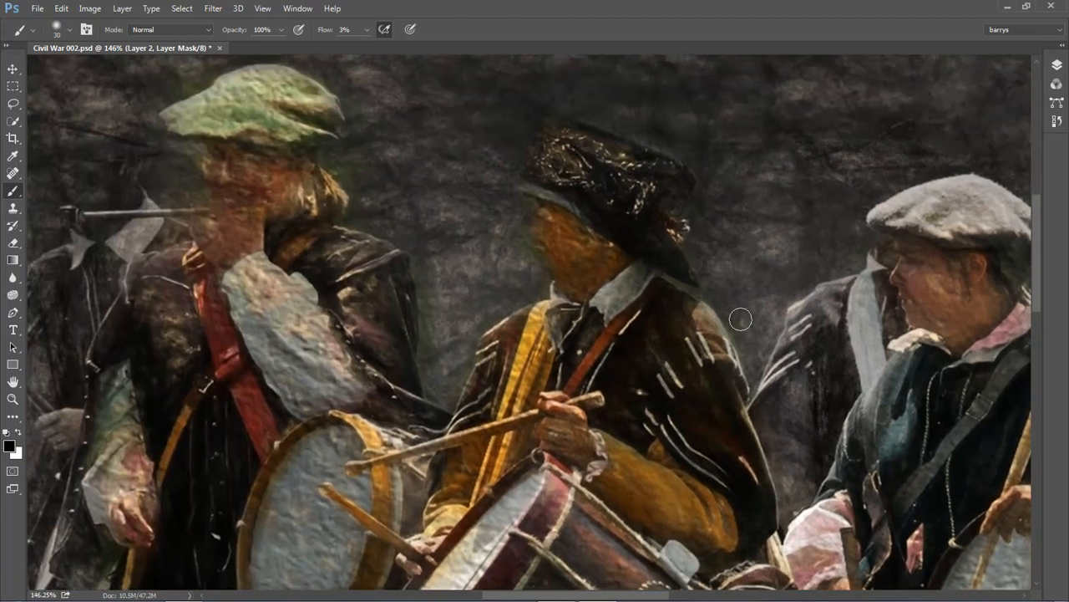
pyautogui.moveTo(538, 226)
pyautogui.mouseDown()
pyautogui.moveTo(563, 264)
pyautogui.moveTo(528, 221)
pyautogui.moveTo(566, 227)
pyautogui.moveTo(585, 272)
pyautogui.moveTo(612, 268)
pyautogui.moveTo(601, 285)
pyautogui.moveTo(554, 223)
pyautogui.mouseUp()
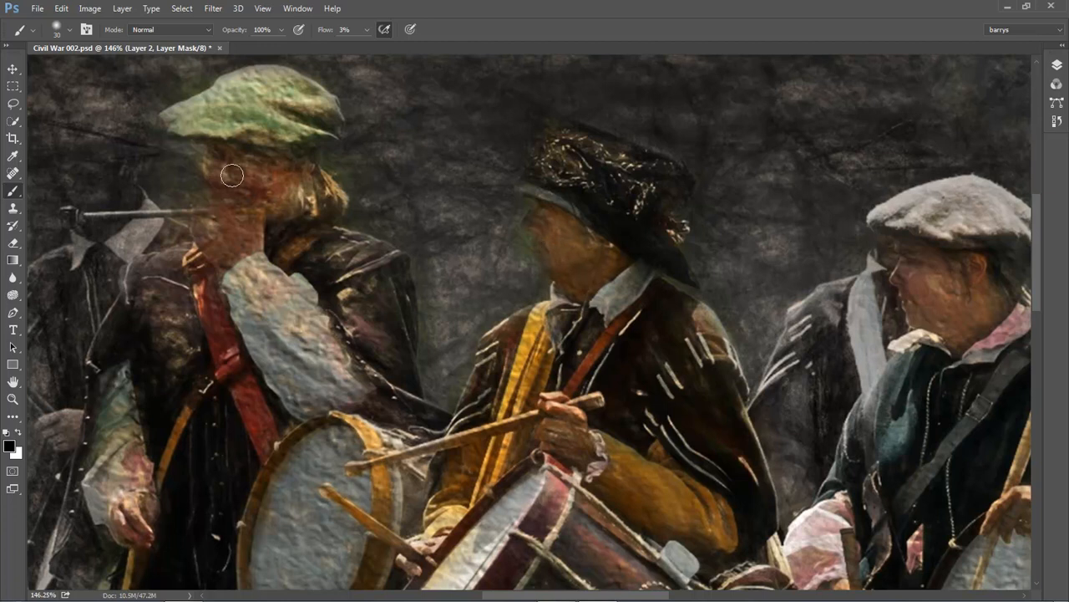
pyautogui.moveTo(226, 171)
pyautogui.mouseDown()
pyautogui.moveTo(217, 184)
pyautogui.moveTo(278, 197)
pyautogui.moveTo(279, 181)
pyautogui.moveTo(302, 194)
pyautogui.mouseUp()
pyautogui.moveTo(251, 216)
pyautogui.mouseDown()
pyautogui.moveTo(536, 241)
pyautogui.moveTo(711, 203)
pyautogui.mouseUp()
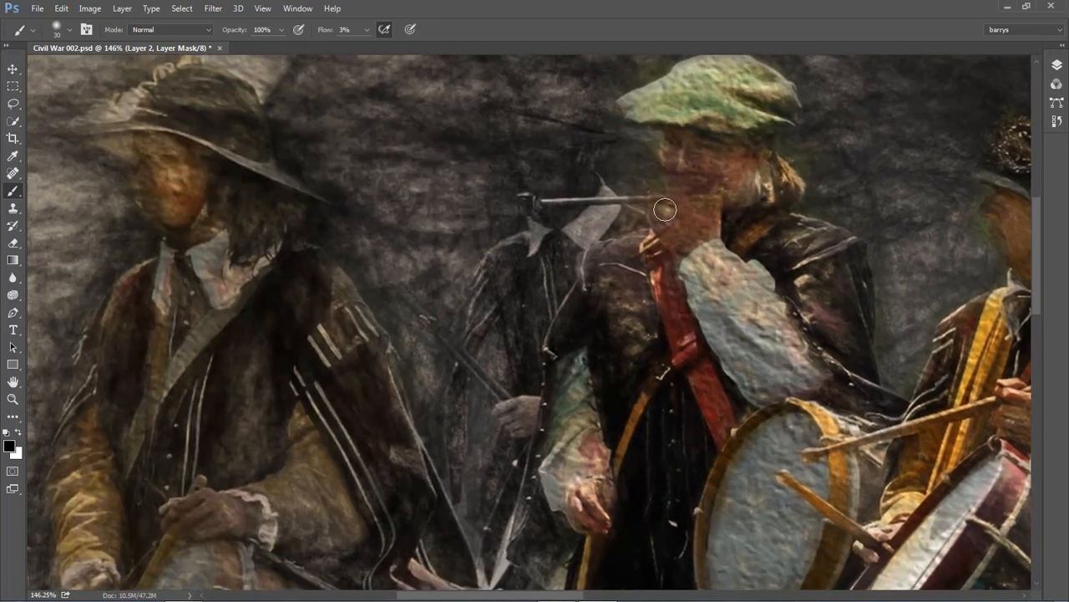
pyautogui.moveTo(153, 150)
pyautogui.mouseDown()
pyautogui.moveTo(191, 157)
pyautogui.moveTo(192, 185)
pyautogui.moveTo(158, 150)
pyautogui.moveTo(136, 164)
pyautogui.moveTo(142, 158)
pyautogui.moveTo(143, 214)
pyautogui.moveTo(151, 184)
pyautogui.moveTo(160, 220)
pyautogui.moveTo(186, 210)
pyautogui.moveTo(182, 166)
pyautogui.moveTo(149, 194)
pyautogui.moveTo(141, 147)
pyautogui.moveTo(195, 155)
pyautogui.moveTo(134, 141)
pyautogui.moveTo(159, 152)
pyautogui.moveTo(151, 216)
pyautogui.moveTo(168, 227)
pyautogui.moveTo(190, 172)
pyautogui.moveTo(201, 186)
pyautogui.moveTo(194, 248)
pyautogui.moveTo(191, 239)
pyautogui.moveTo(201, 246)
pyautogui.moveTo(159, 253)
pyautogui.mouseUp()
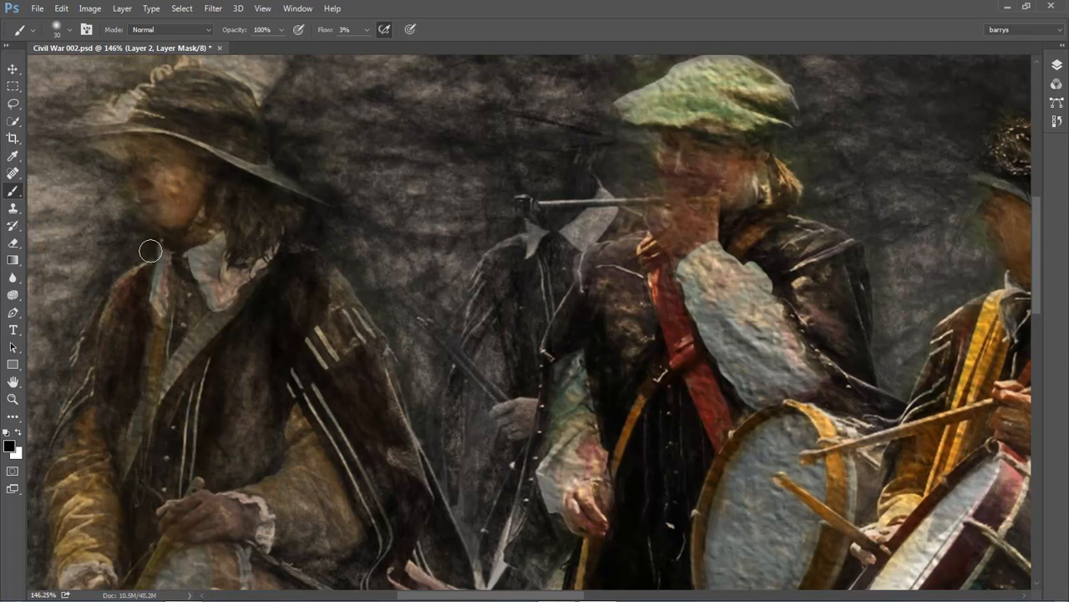
# Step: Touch up the mask below the left-end drummer's face with white and set the brush to 9 px at 20% flow
pyautogui.click(19, 432)
pyautogui.moveTo(150, 309)
pyautogui.mouseDown()
pyautogui.moveTo(161, 326)
pyautogui.moveTo(150, 340)
pyautogui.moveTo(161, 327)
pyautogui.mouseUp()
pyautogui.hotkey('shift', '2')
pyautogui.press('[')
pyautogui.press('[')
pyautogui.press('[')
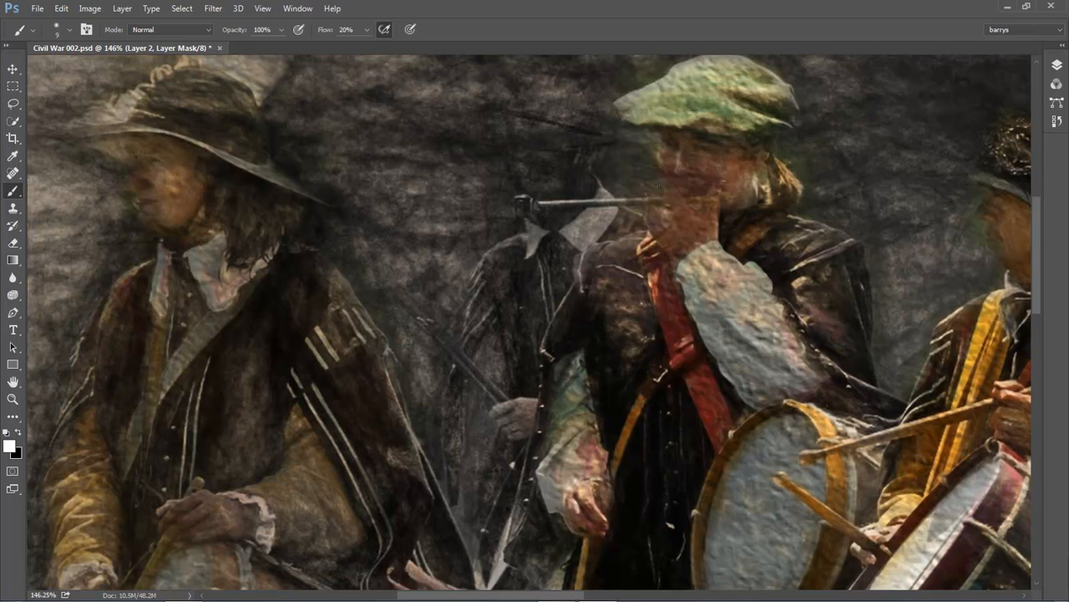
# Step: Check the retouched faces across the whole picture and save the document
pyautogui.moveTo(867, 288); pyautogui.dragTo(302, 290)
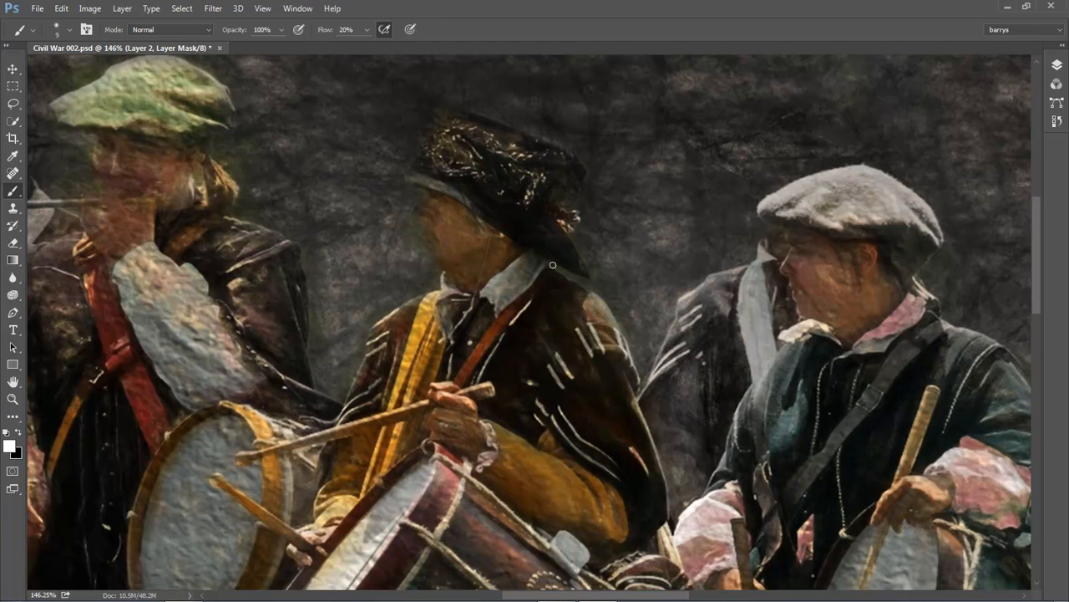
pyautogui.hotkey('ctrl', '0')
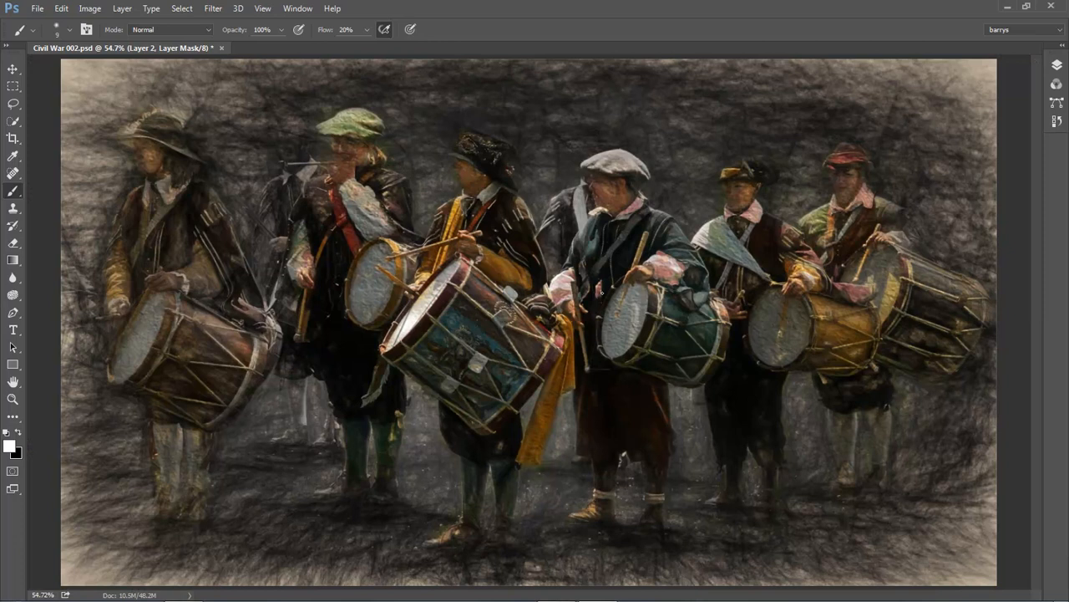
pyautogui.hotkey('ctrl', 's')
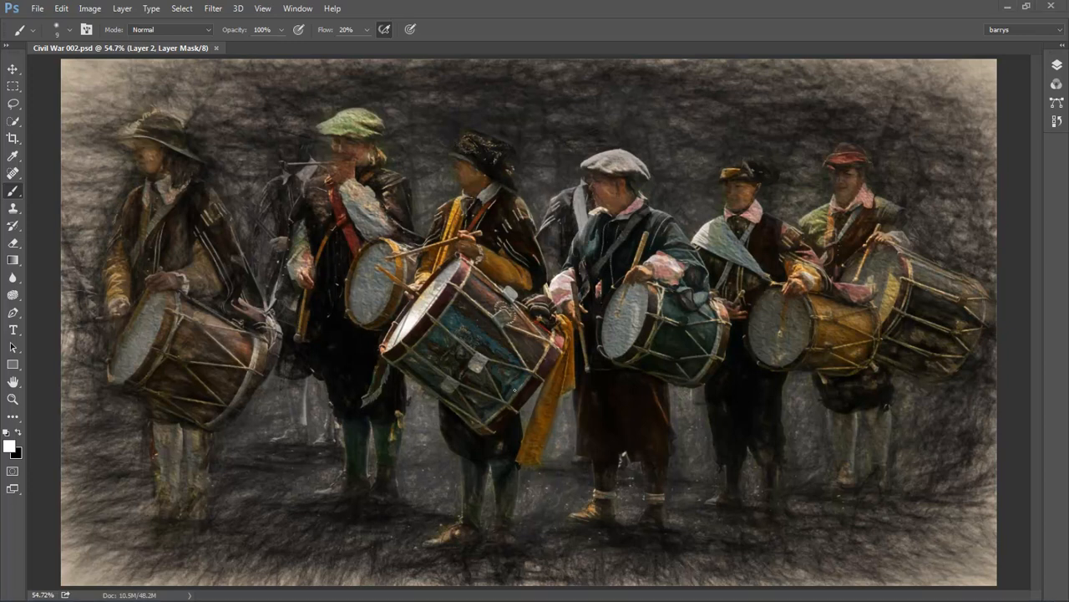
# Step: Merge the masked Layer 2 with the original photo in Layer 0 into a single layer
pyautogui.click(1057, 65)
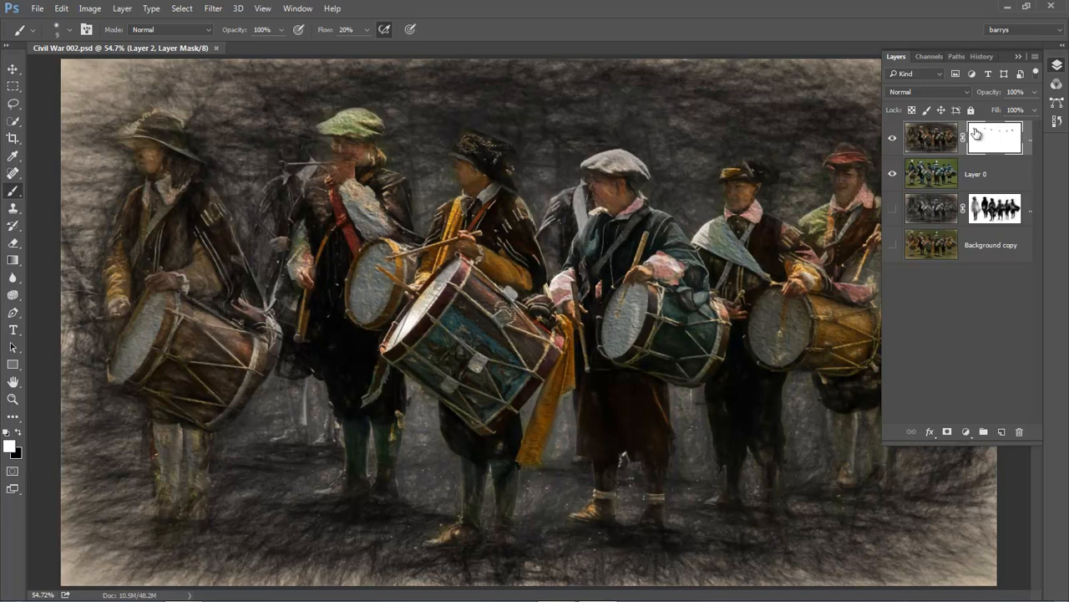
pyautogui.click(1016, 173)
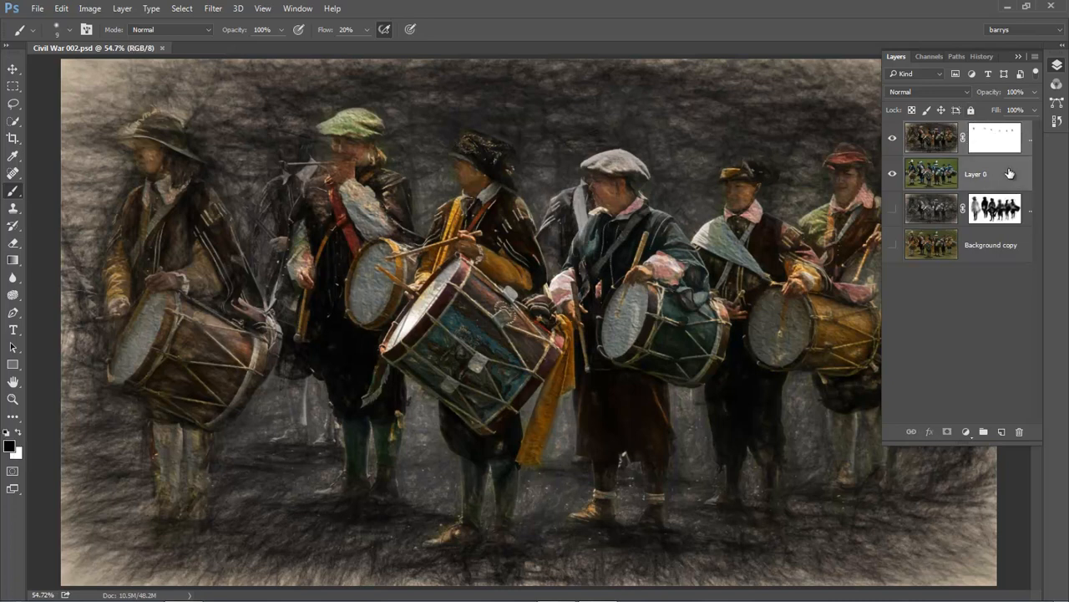
pyautogui.rightClick(1013, 172)
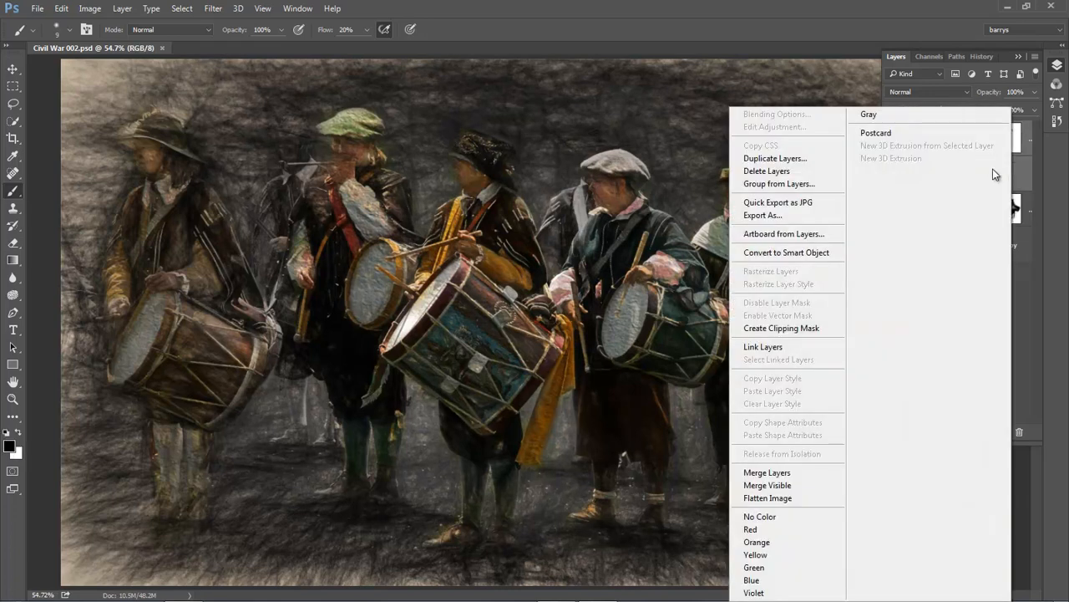
pyautogui.click(776, 472)
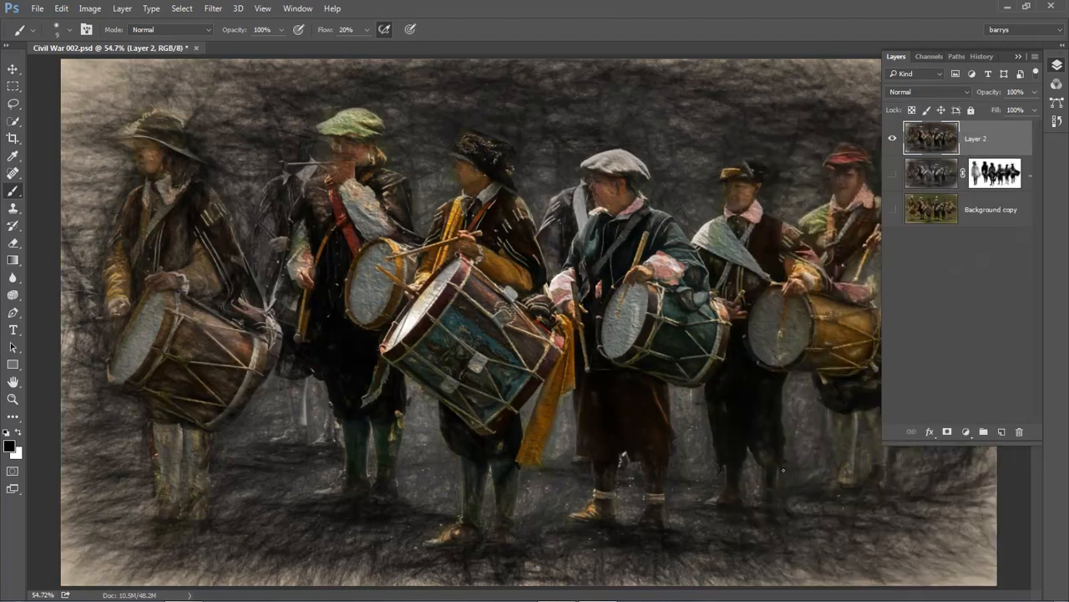
pyautogui.press('F7')
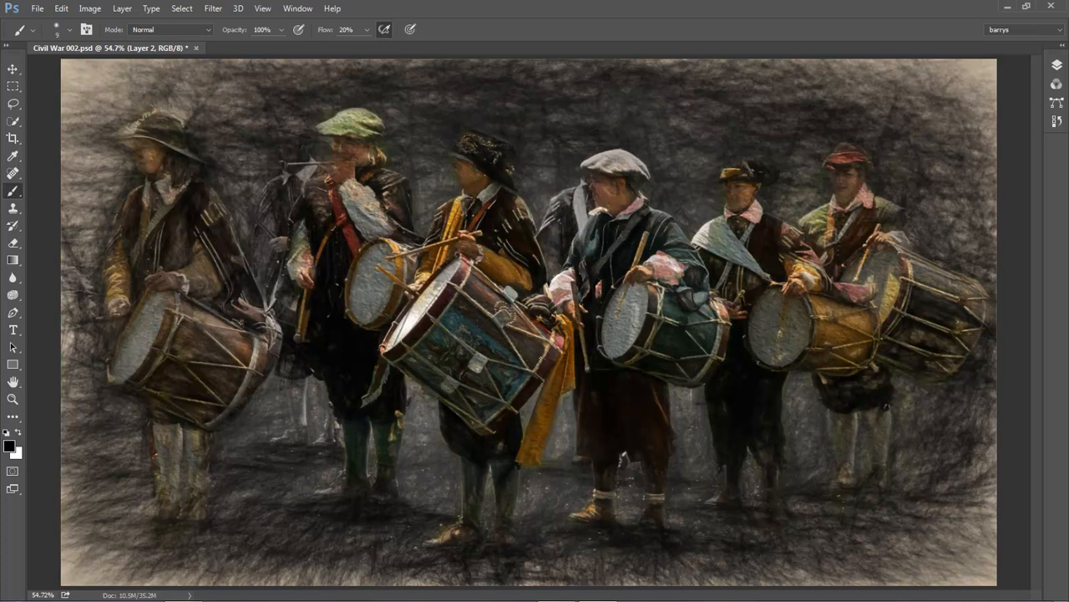
# Step: Create a new empty layer above the merged Layer 2
pyautogui.click(1057, 65)
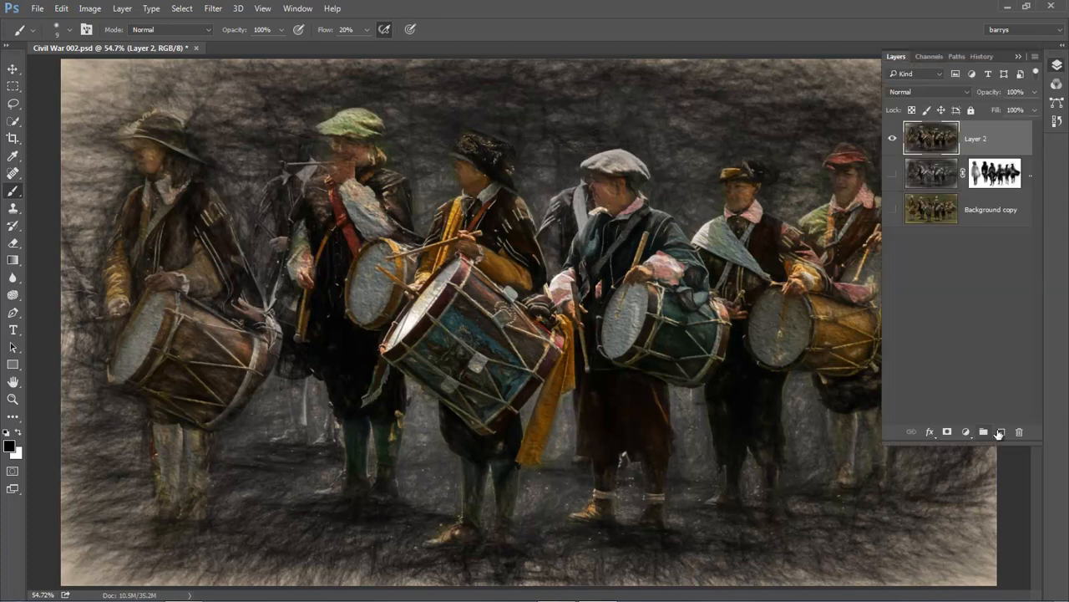
pyautogui.click(1002, 432)
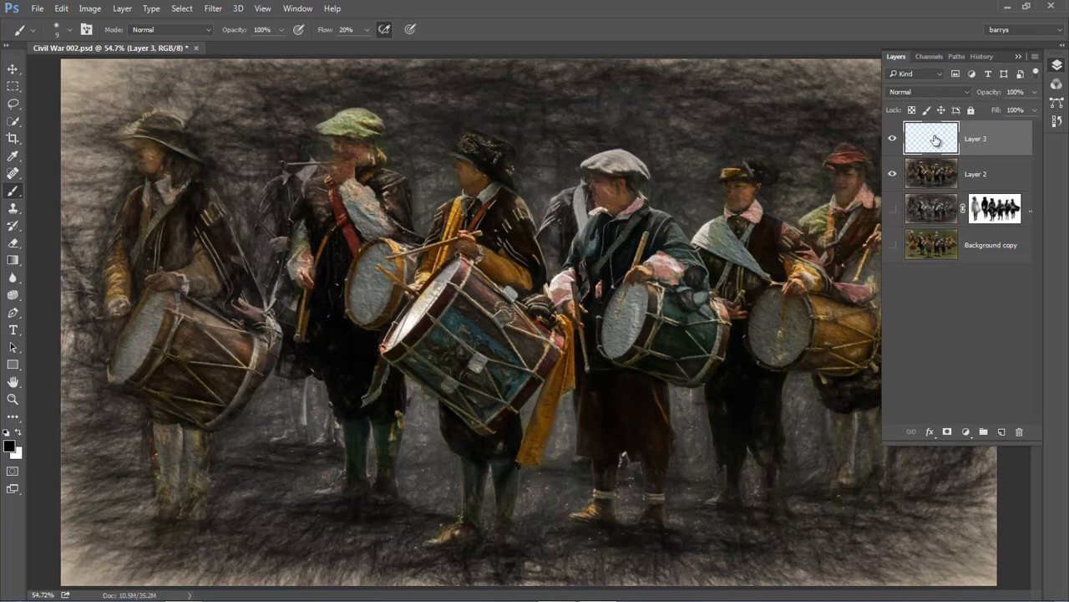
pyautogui.press('F7')
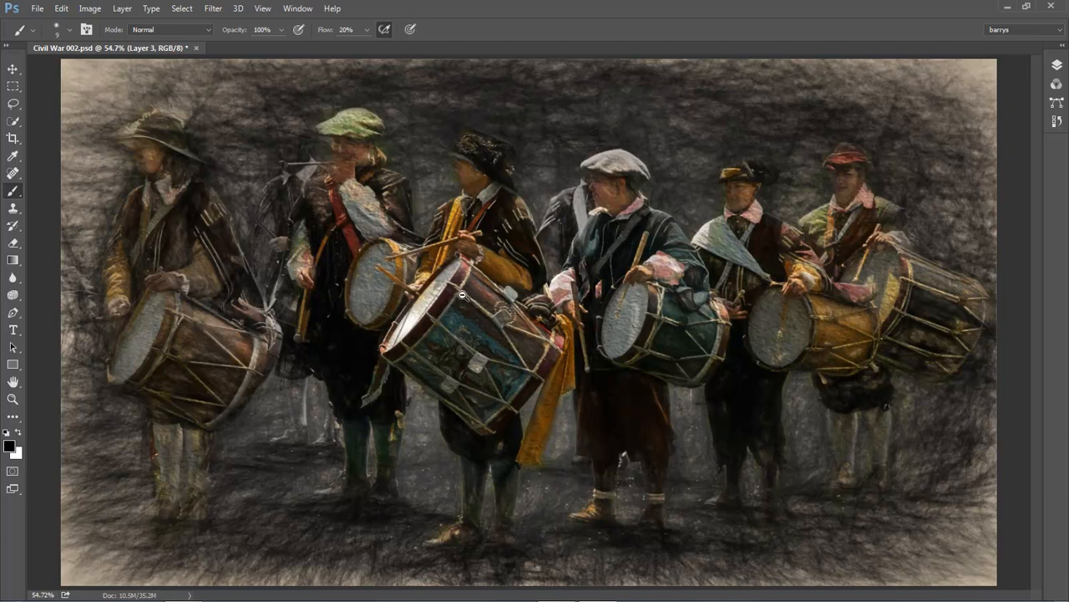
# Step: Paint a black vignette around the picture's edges on Layer 3 with a soft 300 px brush at 5% flow
pyautogui.hotkey('ctrl', '-')
pyautogui.hotkey('ctrl', '-')
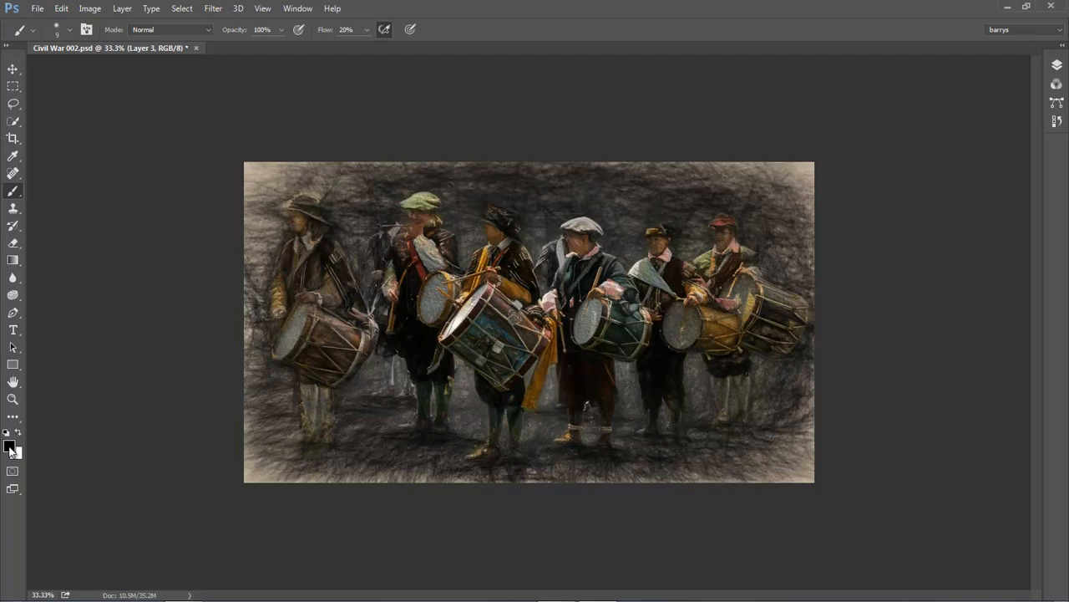
pyautogui.rightClick(17, 192)
pyautogui.click(50, 193)
pyautogui.press(']')
pyautogui.press(']')
pyautogui.press(']')
pyautogui.press(']')
pyautogui.press(']')
pyautogui.press(']')
pyautogui.press(']')
pyautogui.press(']')
pyautogui.press(']')
pyautogui.press(']')
pyautogui.press(']')
pyautogui.press(']')
pyautogui.moveTo(275, 173)
pyautogui.mouseDown()
pyautogui.moveTo(243, 153)
pyautogui.moveTo(211, 198)
pyautogui.moveTo(268, 228)
pyautogui.moveTo(223, 244)
pyautogui.moveTo(251, 250)
pyautogui.moveTo(213, 450)
pyautogui.moveTo(232, 426)
pyautogui.moveTo(230, 456)
pyautogui.moveTo(265, 452)
pyautogui.moveTo(227, 488)
pyautogui.moveTo(267, 466)
pyautogui.moveTo(284, 486)
pyautogui.moveTo(353, 474)
pyautogui.moveTo(349, 486)
pyautogui.moveTo(387, 483)
pyautogui.moveTo(390, 499)
pyautogui.moveTo(430, 501)
pyautogui.mouseUp()
pyautogui.moveTo(753, 463)
pyautogui.mouseDown()
pyautogui.moveTo(783, 469)
pyautogui.moveTo(780, 456)
pyautogui.moveTo(804, 431)
pyautogui.moveTo(814, 410)
pyautogui.moveTo(785, 401)
pyautogui.moveTo(849, 378)
pyautogui.moveTo(839, 322)
pyautogui.moveTo(858, 206)
pyautogui.moveTo(760, 141)
pyautogui.moveTo(764, 150)
pyautogui.moveTo(819, 148)
pyautogui.moveTo(760, 180)
pyautogui.moveTo(789, 185)
pyautogui.moveTo(784, 272)
pyautogui.moveTo(802, 180)
pyautogui.moveTo(822, 155)
pyautogui.moveTo(785, 135)
pyautogui.moveTo(746, 129)
pyautogui.moveTo(662, 179)
pyautogui.moveTo(620, 148)
pyautogui.moveTo(590, 160)
pyautogui.moveTo(552, 150)
pyautogui.moveTo(500, 158)
pyautogui.moveTo(437, 140)
pyautogui.moveTo(401, 169)
pyautogui.moveTo(323, 149)
pyautogui.moveTo(295, 172)
pyautogui.moveTo(267, 141)
pyautogui.moveTo(237, 179)
pyautogui.moveTo(256, 194)
pyautogui.moveTo(195, 190)
pyautogui.moveTo(291, 167)
pyautogui.moveTo(404, 167)
pyautogui.moveTo(330, 158)
pyautogui.moveTo(343, 141)
pyautogui.moveTo(314, 153)
pyautogui.moveTo(633, 137)
pyautogui.moveTo(762, 143)
pyautogui.moveTo(207, 138)
pyautogui.moveTo(193, 159)
pyautogui.moveTo(223, 226)
pyautogui.moveTo(214, 247)
pyautogui.moveTo(247, 302)
pyautogui.moveTo(201, 333)
pyautogui.moveTo(247, 337)
pyautogui.moveTo(218, 366)
pyautogui.moveTo(245, 396)
pyautogui.moveTo(220, 427)
pyautogui.moveTo(226, 439)
pyautogui.moveTo(272, 442)
pyautogui.moveTo(259, 476)
pyautogui.moveTo(309, 464)
pyautogui.moveTo(310, 451)
pyautogui.moveTo(266, 430)
pyautogui.moveTo(253, 356)
pyautogui.moveTo(206, 337)
pyautogui.moveTo(269, 226)
pyautogui.moveTo(243, 175)
pyautogui.moveTo(204, 174)
pyautogui.moveTo(196, 286)
pyautogui.moveTo(226, 370)
pyautogui.moveTo(222, 362)
pyautogui.moveTo(393, 466)
pyautogui.moveTo(365, 477)
pyautogui.moveTo(515, 496)
pyautogui.moveTo(478, 488)
pyautogui.moveTo(761, 490)
pyautogui.moveTo(826, 501)
pyautogui.moveTo(587, 494)
pyautogui.moveTo(857, 479)
pyautogui.moveTo(873, 452)
pyautogui.moveTo(780, 394)
pyautogui.moveTo(821, 296)
pyautogui.moveTo(846, 162)
pyautogui.moveTo(309, 151)
pyautogui.moveTo(864, 159)
pyautogui.moveTo(783, 181)
pyautogui.moveTo(740, 212)
pyautogui.moveTo(776, 210)
pyautogui.moveTo(781, 229)
pyautogui.moveTo(854, 239)
pyautogui.moveTo(776, 282)
pyautogui.moveTo(776, 256)
pyautogui.moveTo(826, 246)
pyautogui.moveTo(843, 306)
pyautogui.moveTo(777, 324)
pyautogui.moveTo(783, 311)
pyautogui.moveTo(838, 348)
pyautogui.moveTo(804, 430)
pyautogui.moveTo(737, 442)
pyautogui.moveTo(760, 465)
pyautogui.moveTo(676, 449)
pyautogui.moveTo(667, 465)
pyautogui.moveTo(588, 454)
pyautogui.moveTo(507, 487)
pyautogui.moveTo(439, 476)
pyautogui.moveTo(387, 449)
pyautogui.moveTo(264, 435)
pyautogui.moveTo(351, 434)
pyautogui.moveTo(226, 431)
pyautogui.moveTo(243, 373)
pyautogui.moveTo(246, 393)
pyautogui.moveTo(287, 370)
pyautogui.moveTo(240, 311)
pyautogui.moveTo(255, 264)
pyautogui.moveTo(209, 265)
pyautogui.moveTo(321, 214)
pyautogui.moveTo(223, 181)
pyautogui.moveTo(310, 186)
pyautogui.moveTo(359, 209)
pyautogui.moveTo(454, 185)
pyautogui.moveTo(494, 195)
pyautogui.moveTo(542, 153)
pyautogui.moveTo(593, 167)
pyautogui.moveTo(647, 139)
pyautogui.moveTo(709, 210)
pyautogui.moveTo(775, 160)
pyautogui.moveTo(802, 215)
pyautogui.moveTo(697, 167)
pyautogui.moveTo(576, 183)
pyautogui.moveTo(504, 163)
pyautogui.moveTo(423, 177)
pyautogui.moveTo(306, 162)
pyautogui.moveTo(370, 196)
pyautogui.moveTo(357, 173)
pyautogui.moveTo(768, 150)
pyautogui.moveTo(339, 158)
pyautogui.moveTo(805, 181)
pyautogui.moveTo(823, 346)
pyautogui.moveTo(802, 487)
pyautogui.moveTo(617, 473)
pyautogui.moveTo(534, 485)
pyautogui.moveTo(781, 488)
pyautogui.moveTo(214, 486)
pyautogui.moveTo(243, 502)
pyautogui.moveTo(247, 284)
pyautogui.moveTo(237, 320)
pyautogui.moveTo(217, 156)
pyautogui.moveTo(380, 143)
pyautogui.moveTo(420, 158)
pyautogui.moveTo(745, 164)
pyautogui.mouseUp()
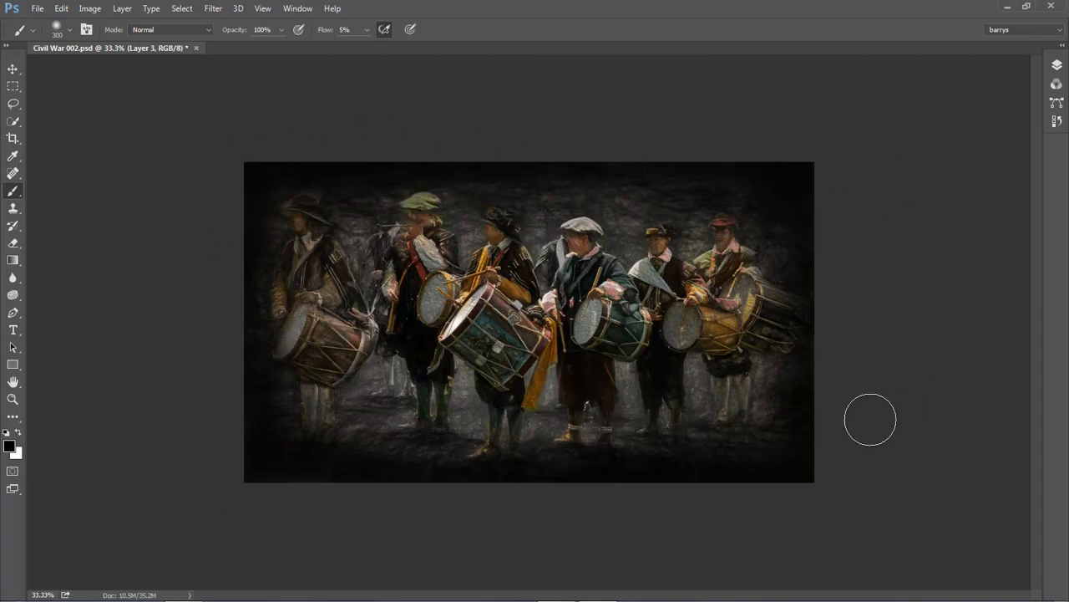
pyautogui.moveTo(763, 372)
pyautogui.mouseDown()
pyautogui.moveTo(790, 405)
pyautogui.moveTo(742, 428)
pyautogui.moveTo(867, 321)
pyautogui.moveTo(783, 290)
pyautogui.moveTo(821, 289)
pyautogui.moveTo(806, 346)
pyautogui.mouseUp()
pyautogui.moveTo(174, 395)
pyautogui.mouseDown()
pyautogui.moveTo(275, 352)
pyautogui.moveTo(239, 378)
pyautogui.moveTo(288, 401)
pyautogui.moveTo(270, 449)
pyautogui.moveTo(275, 250)
pyautogui.moveTo(258, 208)
pyautogui.moveTo(268, 254)
pyautogui.mouseUp()
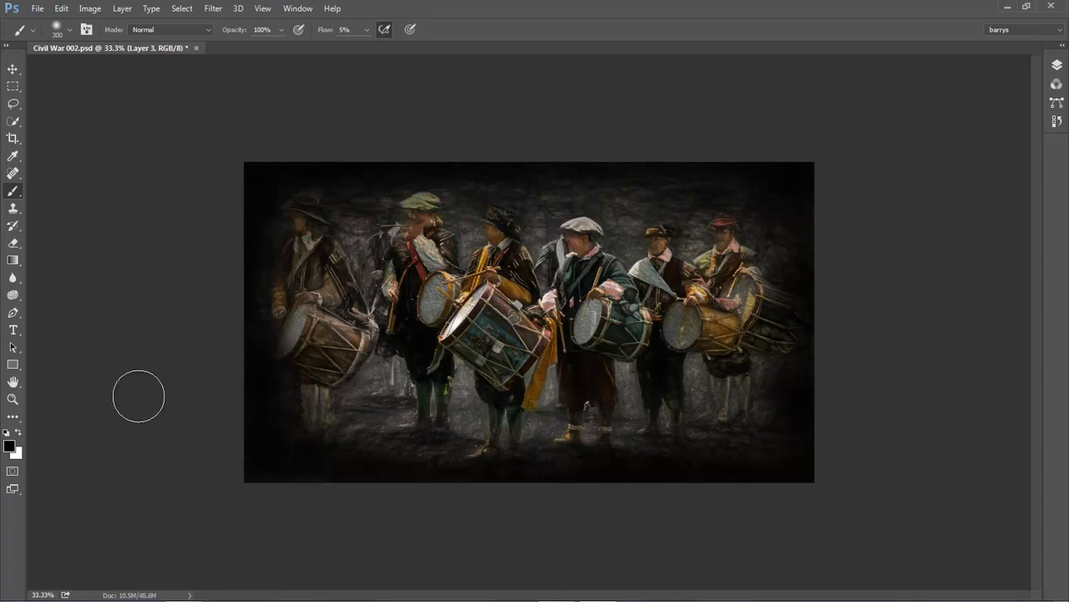
# Step: Compare the picture with and without the vignette and add a white layer mask to Layer 3
pyautogui.hotkey('ctrl', '0')
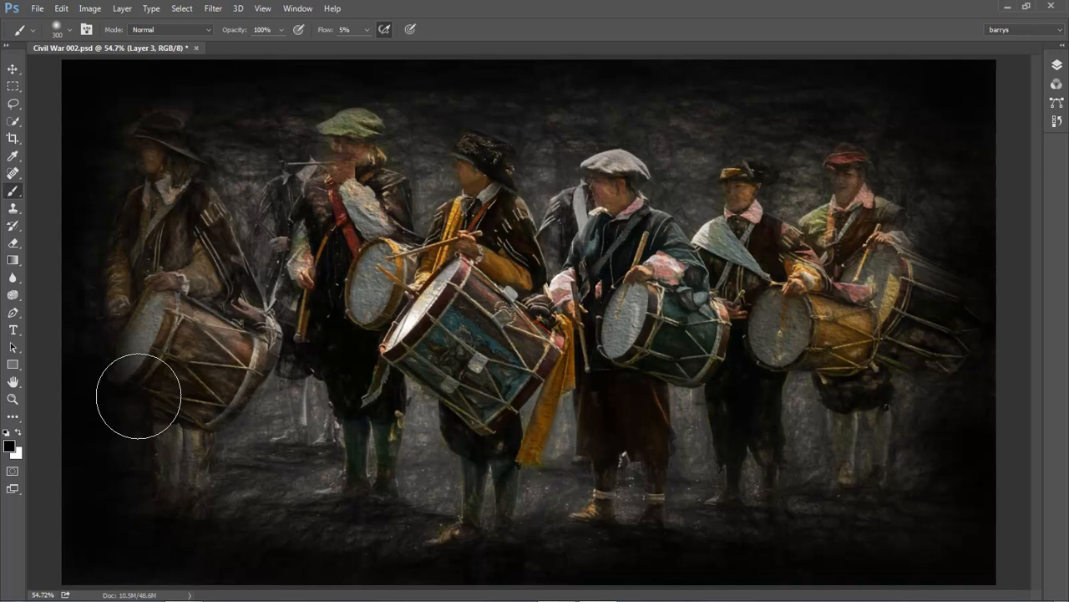
pyautogui.click(1058, 66)
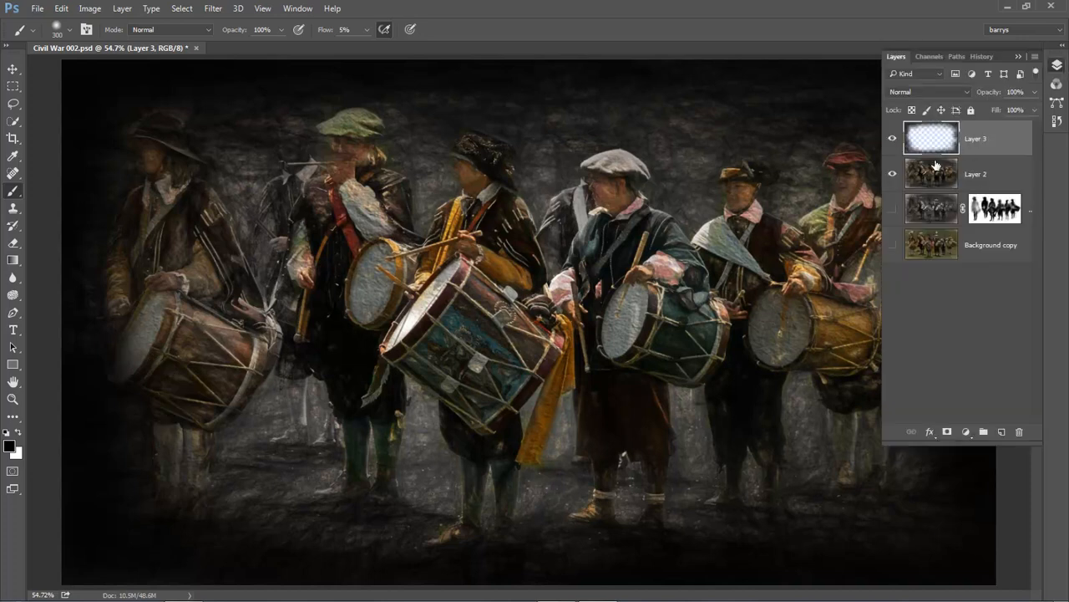
pyautogui.click(892, 141)
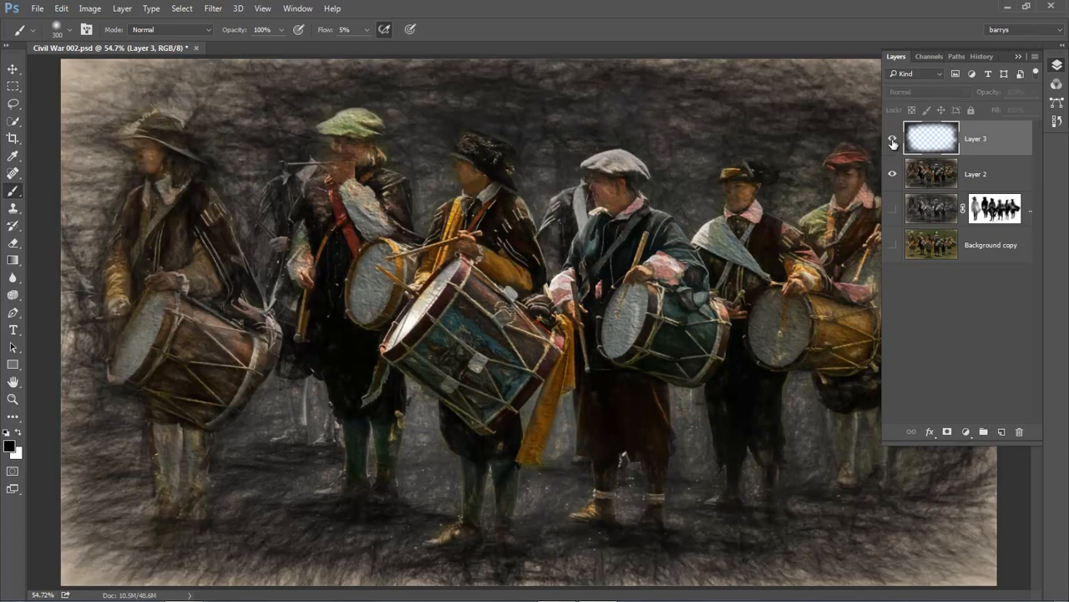
pyautogui.click(892, 141)
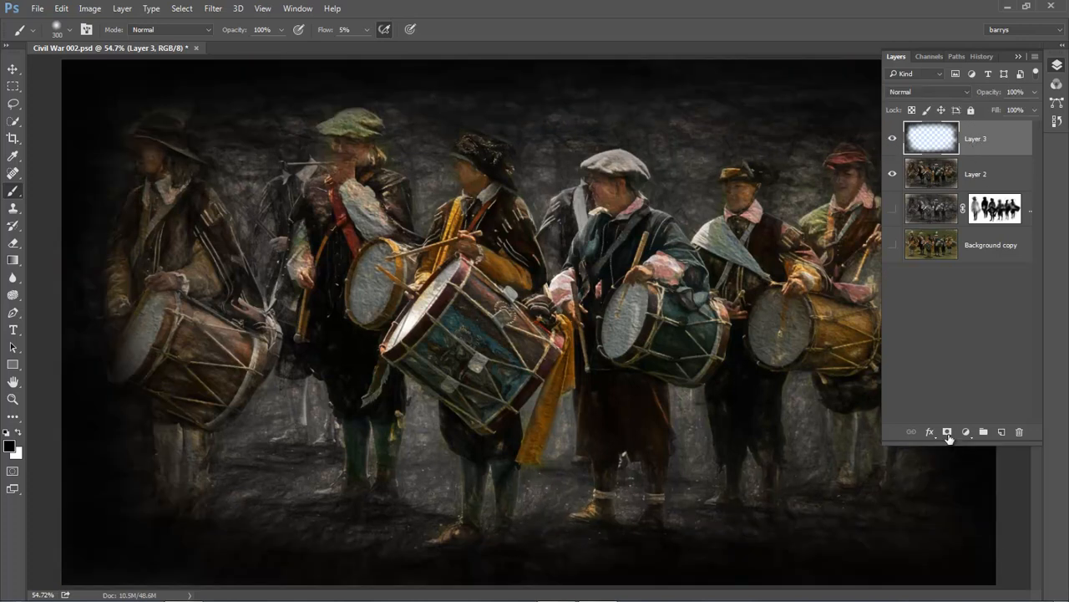
pyautogui.click(947, 433)
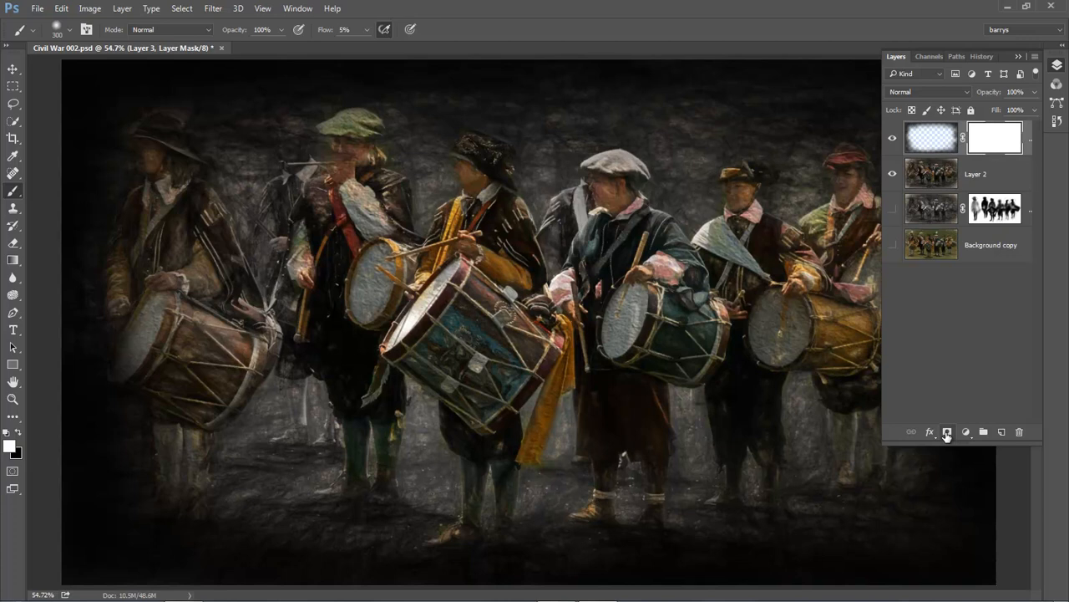
pyautogui.press('F7')
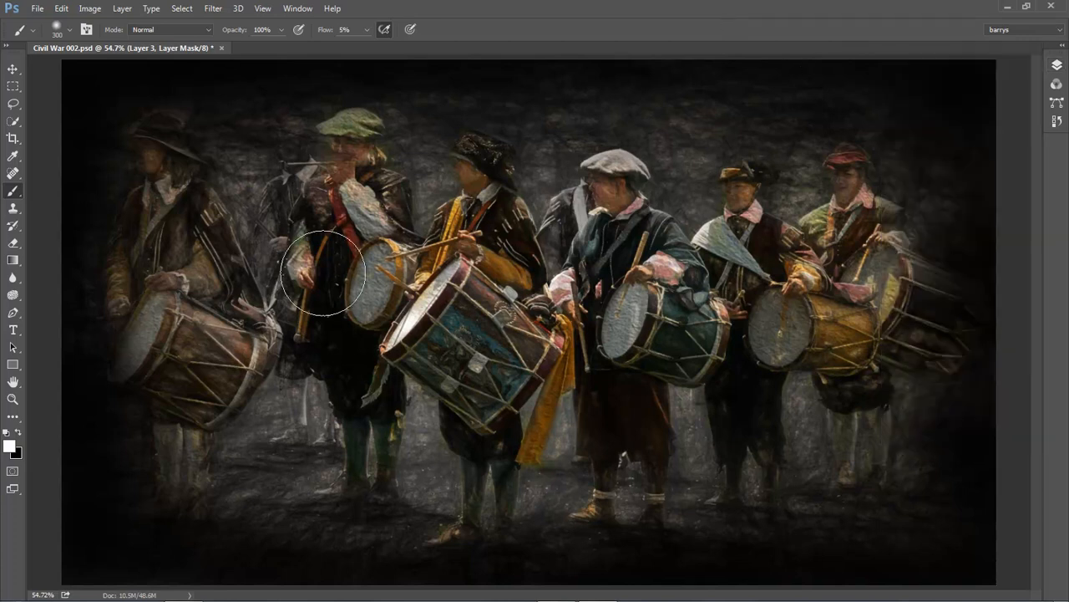
# Step: Paint black on Layer 3's mask over the left-end drummer with a 150 px brush at 10% flow to lift the vignette there
pyautogui.click(19, 432)
pyautogui.press('[')
pyautogui.press('[')
pyautogui.press('[')
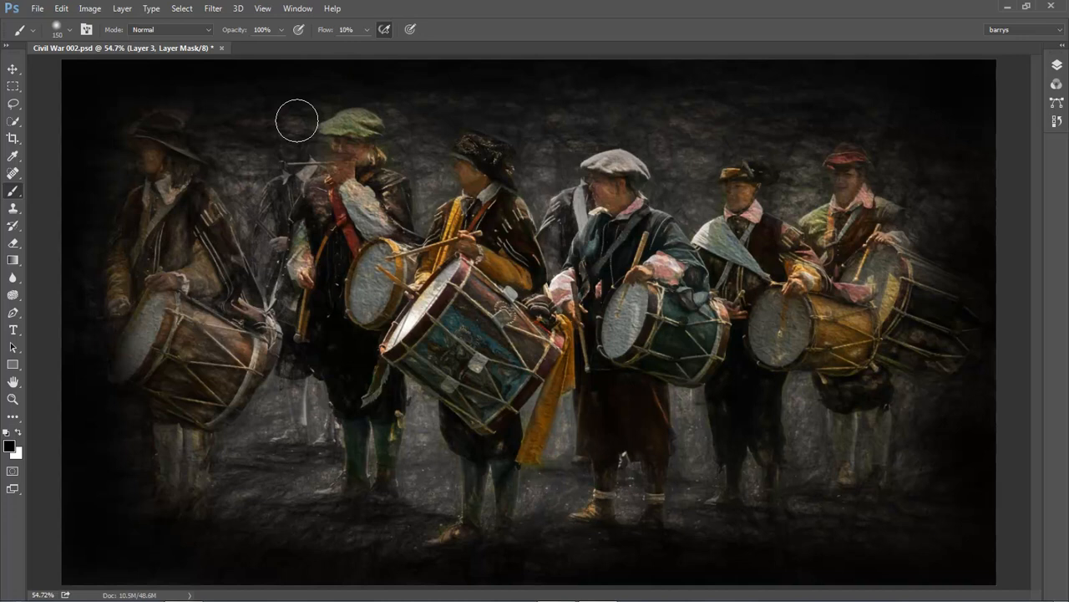
pyautogui.moveTo(154, 147); pyautogui.dragTo(172, 208)
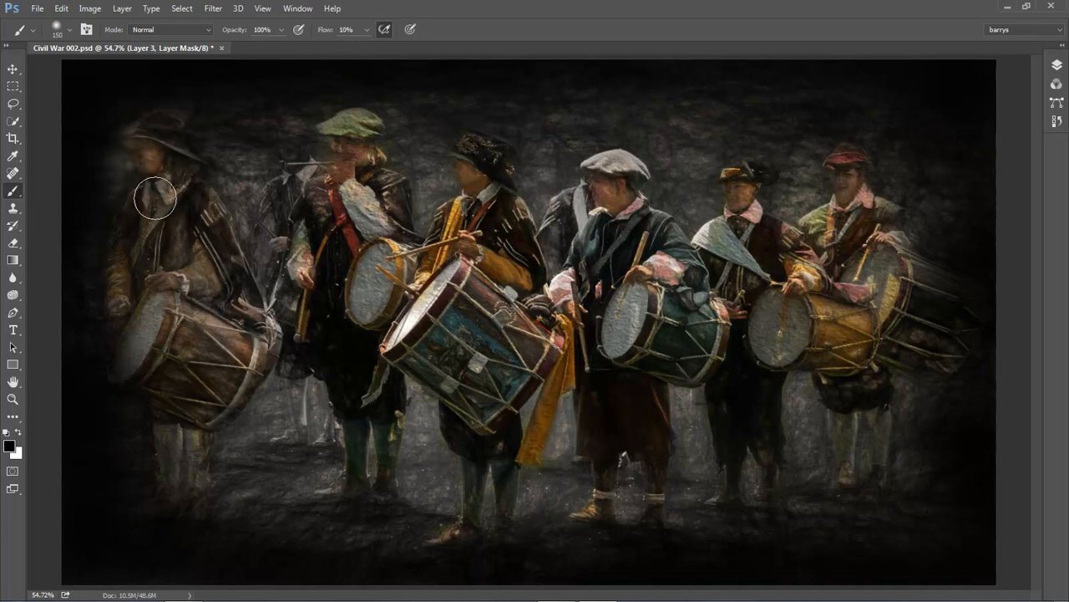
pyautogui.moveTo(127, 293)
pyautogui.mouseDown()
pyautogui.moveTo(176, 479)
pyautogui.moveTo(209, 438)
pyautogui.mouseUp()
pyautogui.moveTo(198, 482); pyautogui.dragTo(154, 493)
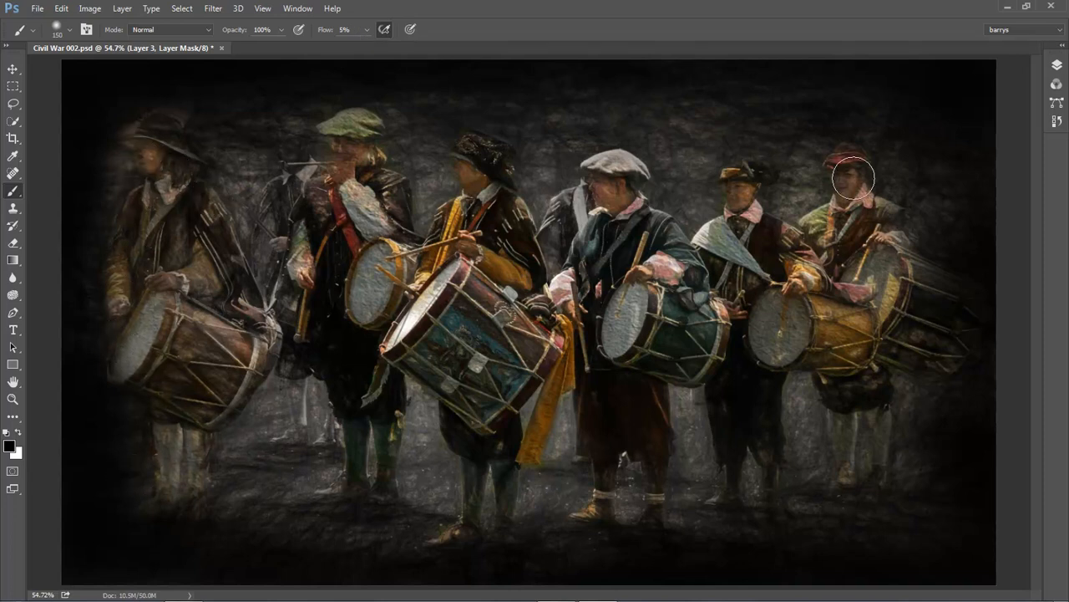
# Step: Lift the vignette over the right-end drummer on Layer 3's mask and flatten the image, discarding the hidden layers
pyautogui.moveTo(939, 285); pyautogui.dragTo(938, 322)
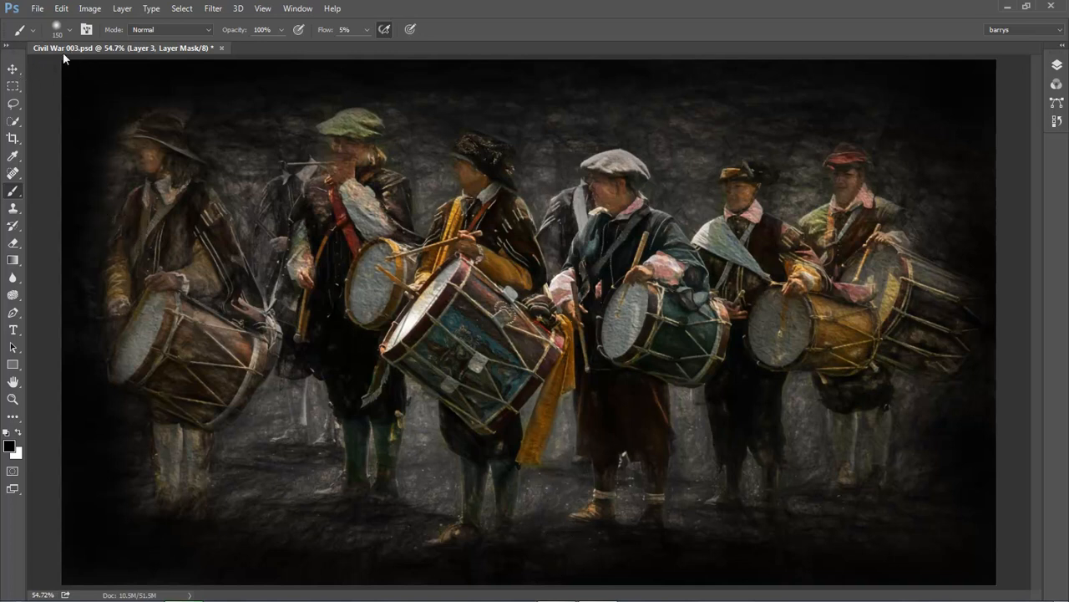
pyautogui.click(1057, 67)
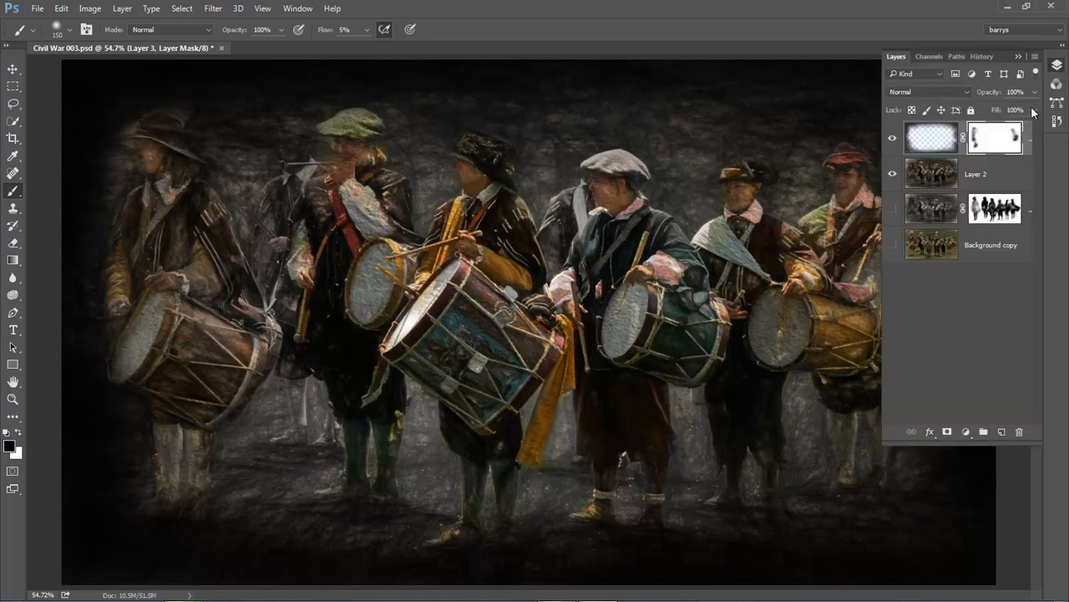
pyautogui.click(1036, 59)
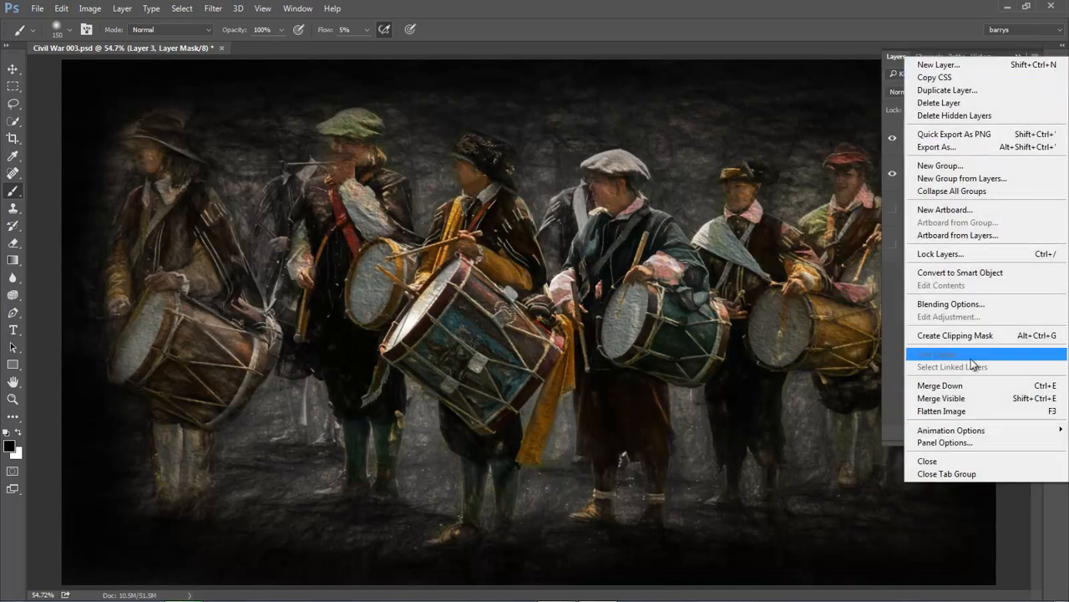
pyautogui.click(957, 411)
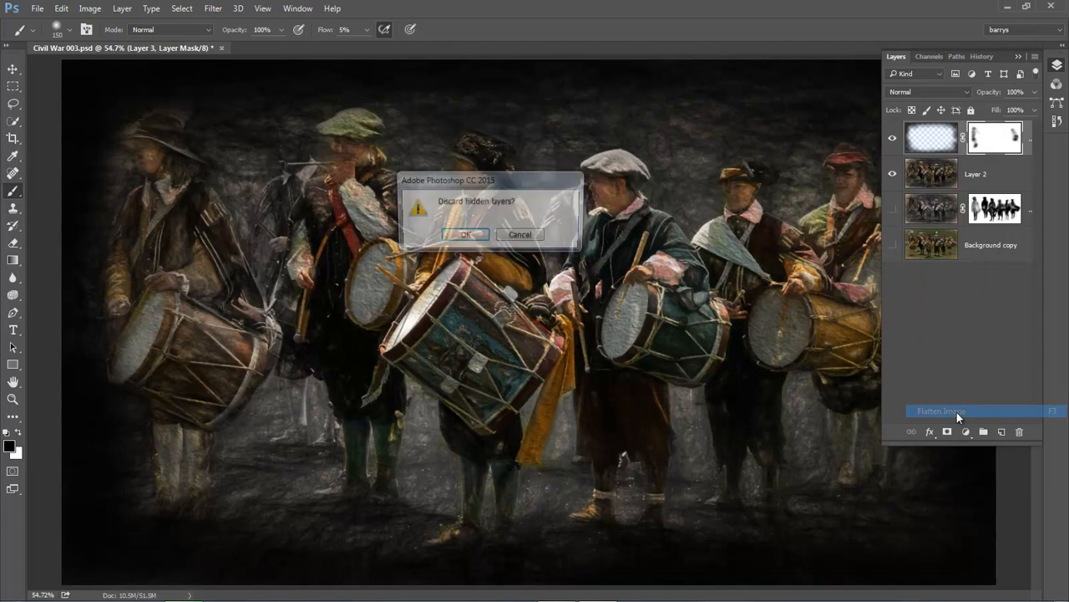
pyautogui.click(461, 237)
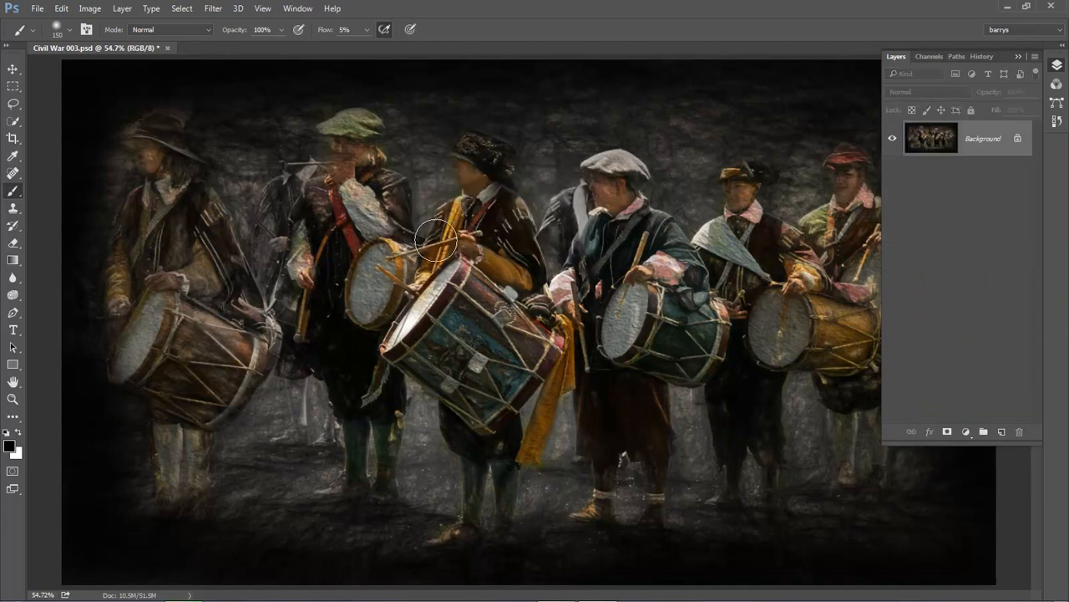
# Step: Remove distracting specks from the ground around the drummers' feet with a 15 px content-aware Spot Healing Brush
pyautogui.click(13, 176)
pyautogui.click(45, 176)
pyautogui.moveTo(300, 378); pyautogui.dragTo(890, 600)
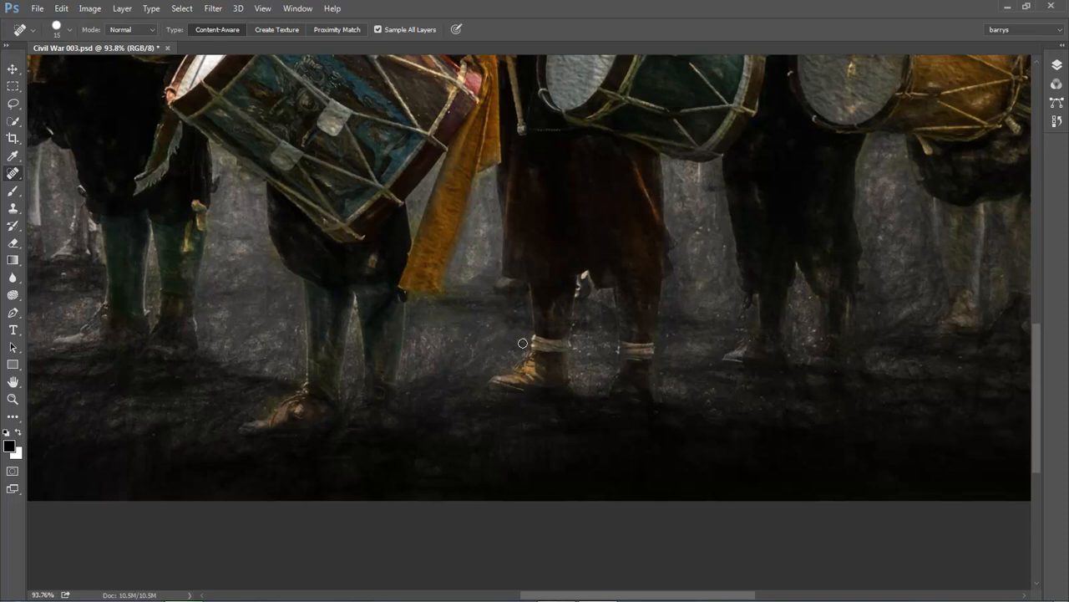
pyautogui.hotkey('ctrl', '0')
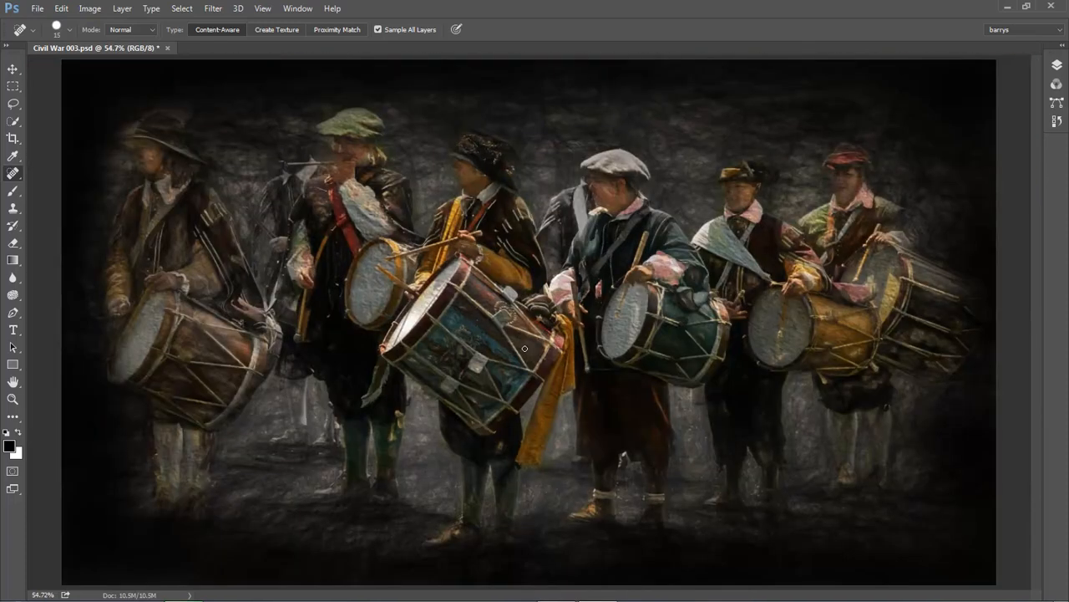
pyautogui.moveTo(181, 335); pyautogui.dragTo(501, 577)
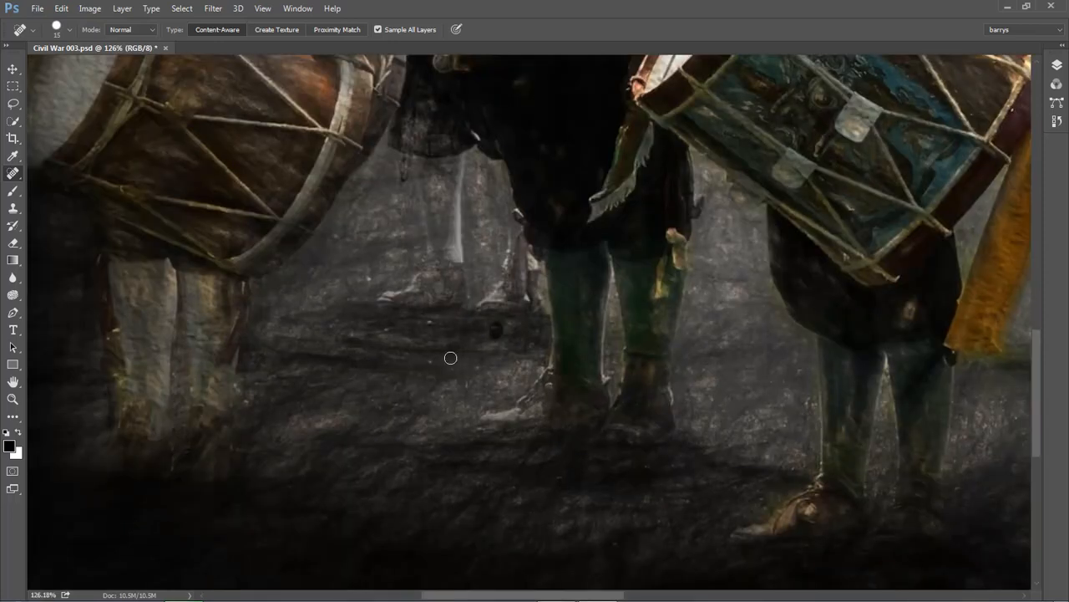
pyautogui.click(382, 331)
pyautogui.click(472, 369)
pyautogui.hotkey('ctrl', '0')
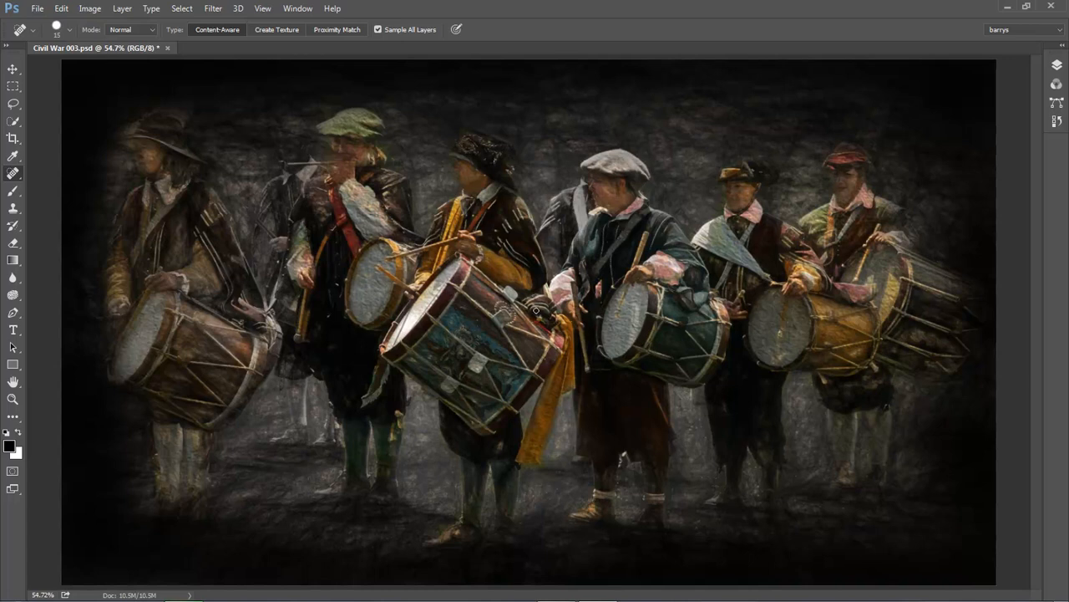
# Step: Create a new layer, Layer 1, in Overlay mode at 100% opacity, filled with the Overlay-neutral 50% gray
pyautogui.click(124, 10)
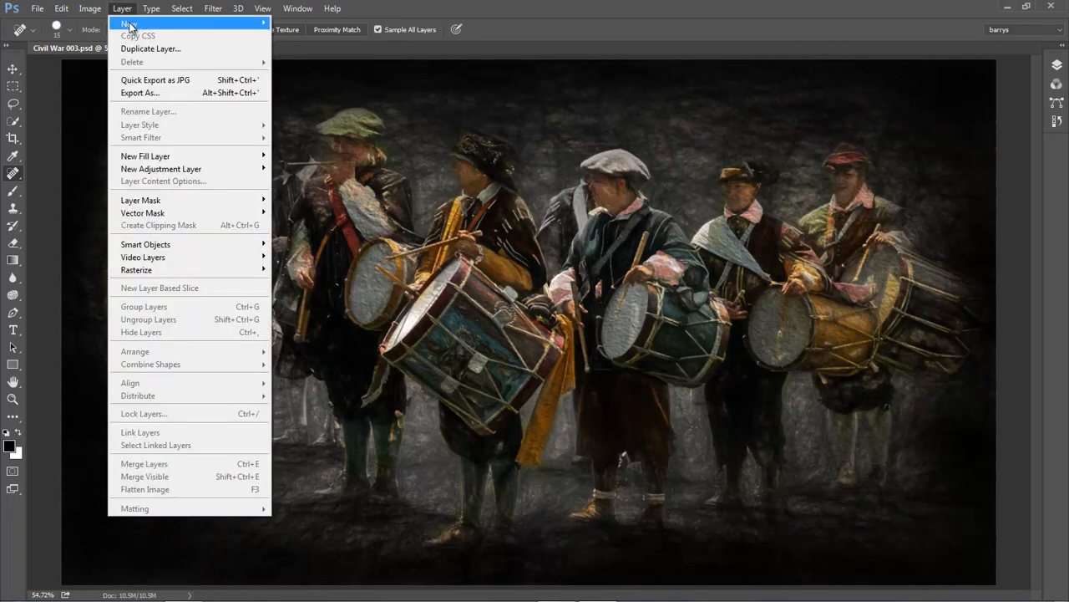
pyautogui.moveTo(135, 25)
pyautogui.click(301, 26)
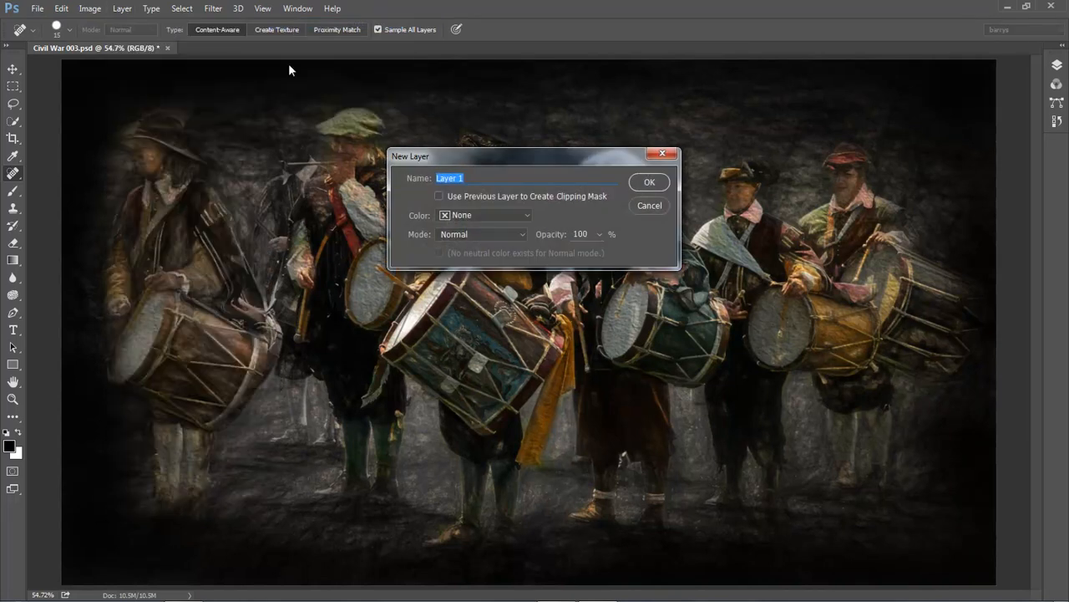
pyautogui.click(522, 234)
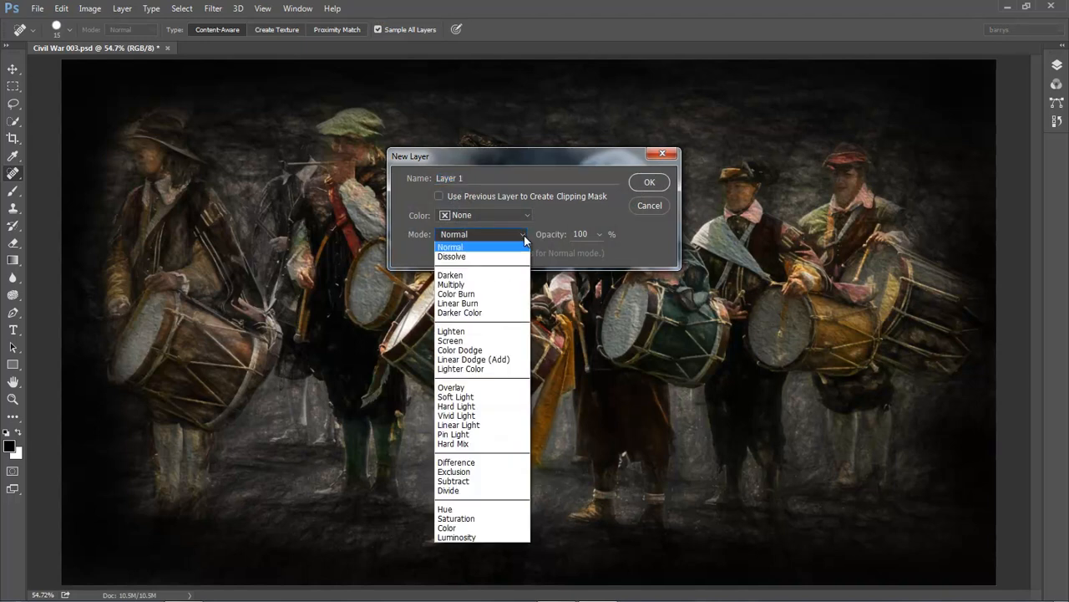
pyautogui.click(505, 387)
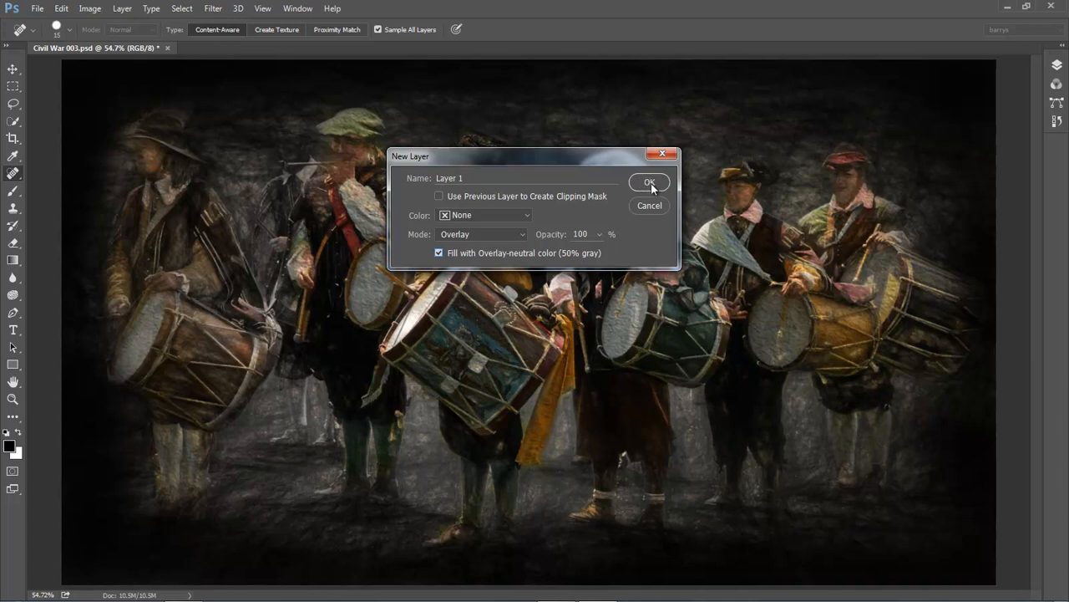
pyautogui.click(652, 184)
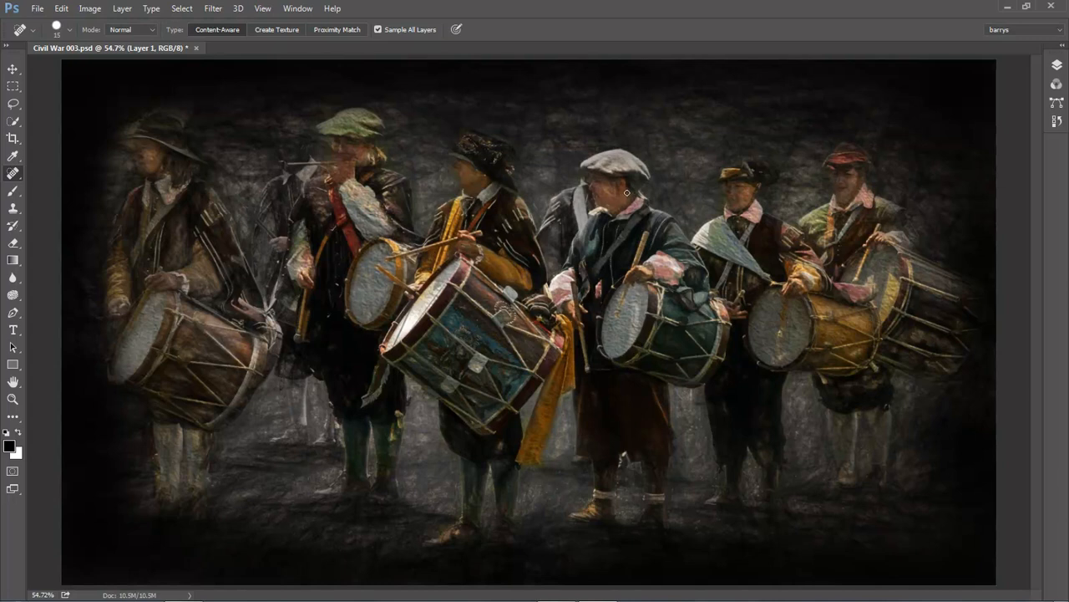
# Step: View Layer 1's gray fill on its own by temporarily hiding the Background layer
pyautogui.click(1058, 67)
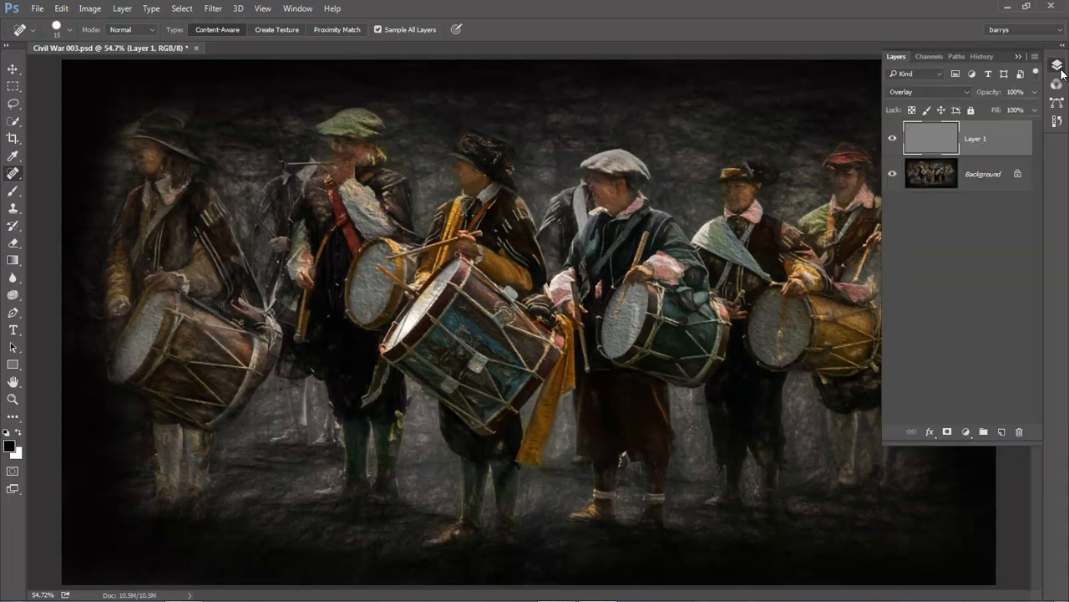
pyautogui.click(892, 173)
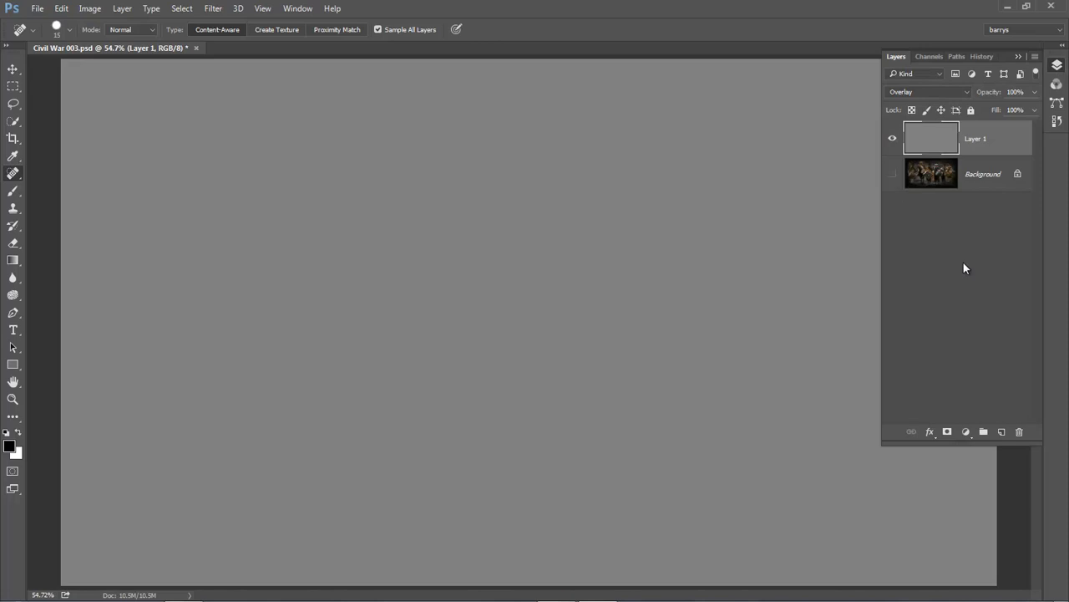
pyautogui.click(892, 173)
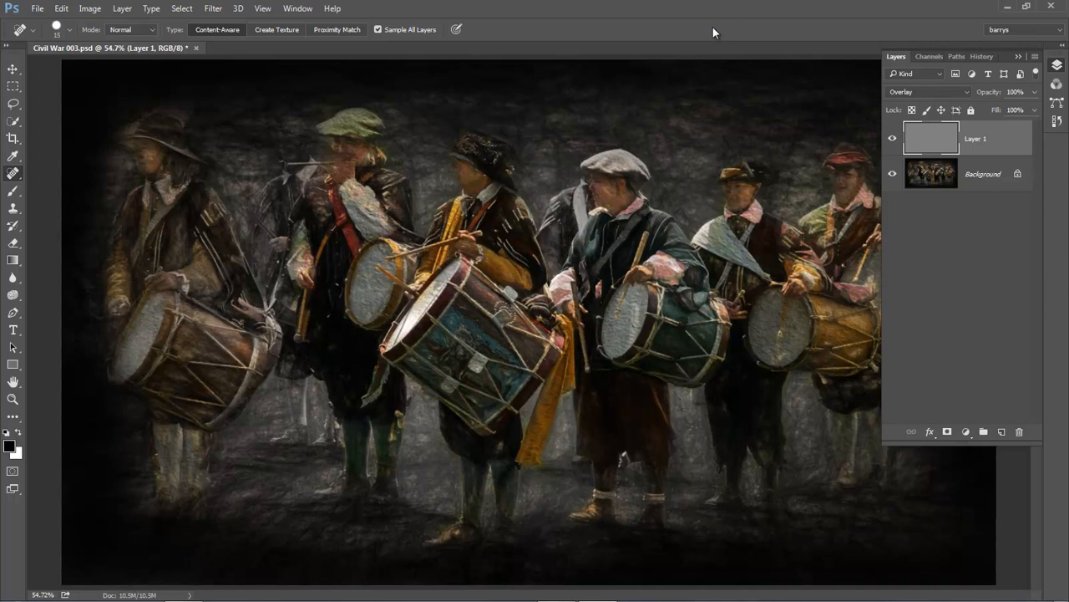
pyautogui.press('F7')
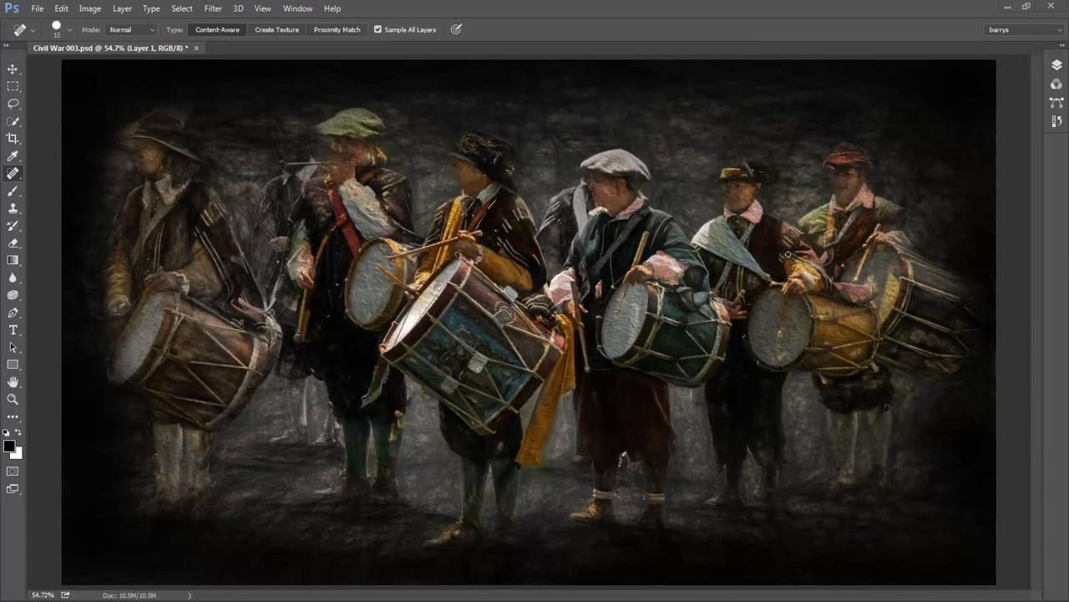
# Step: Start the Texturizer filter on Layer 1, preview the Brick, Canvas and Sandstone textures, and choose Burlap
pyautogui.click(213, 11)
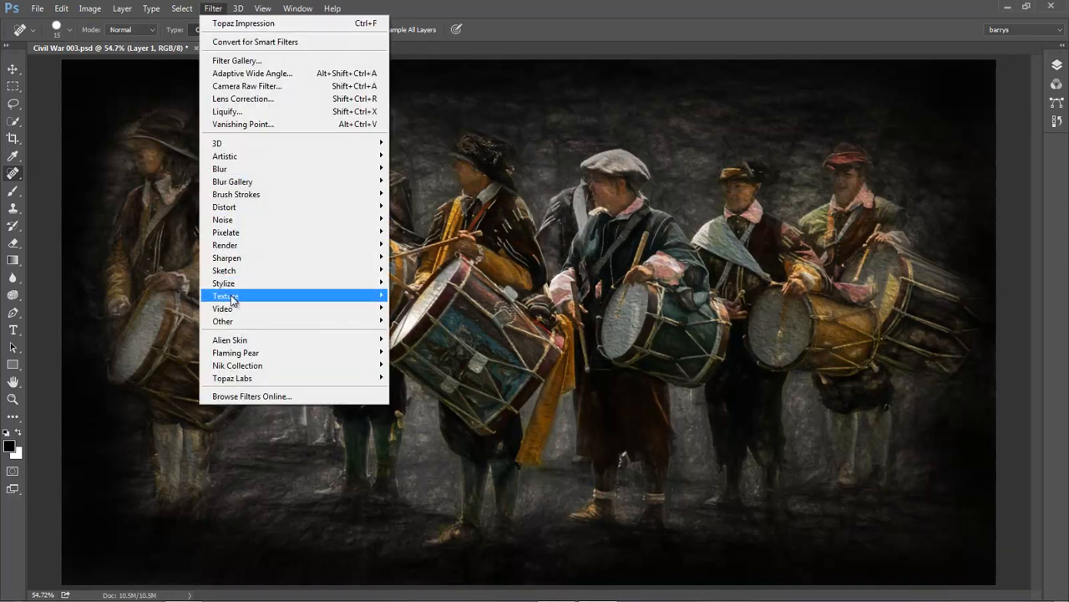
pyautogui.moveTo(241, 300)
pyautogui.click(173, 359)
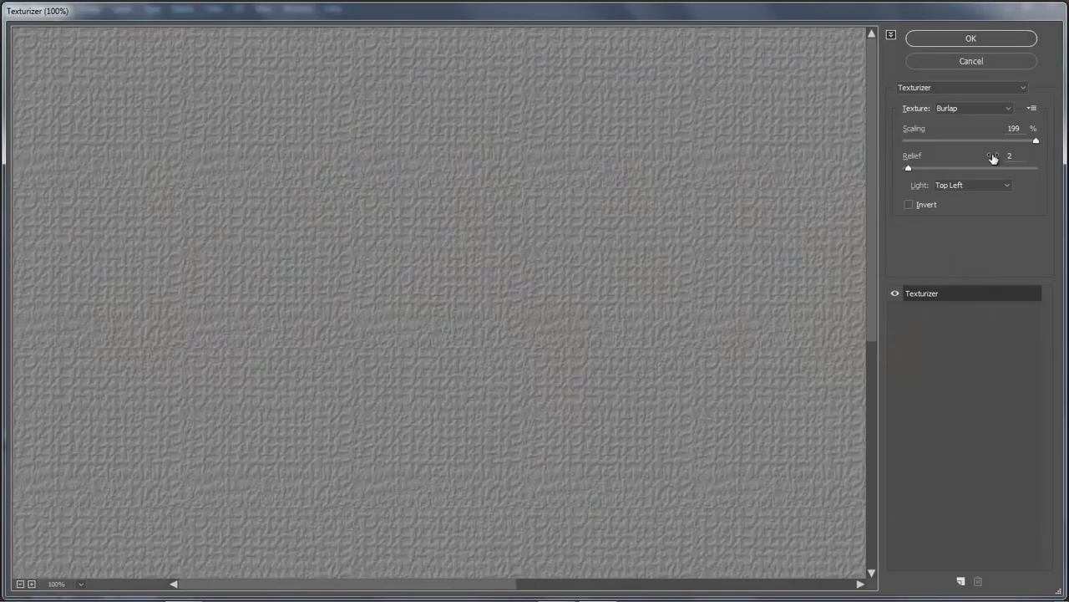
pyautogui.click(1011, 111)
pyautogui.click(1005, 121)
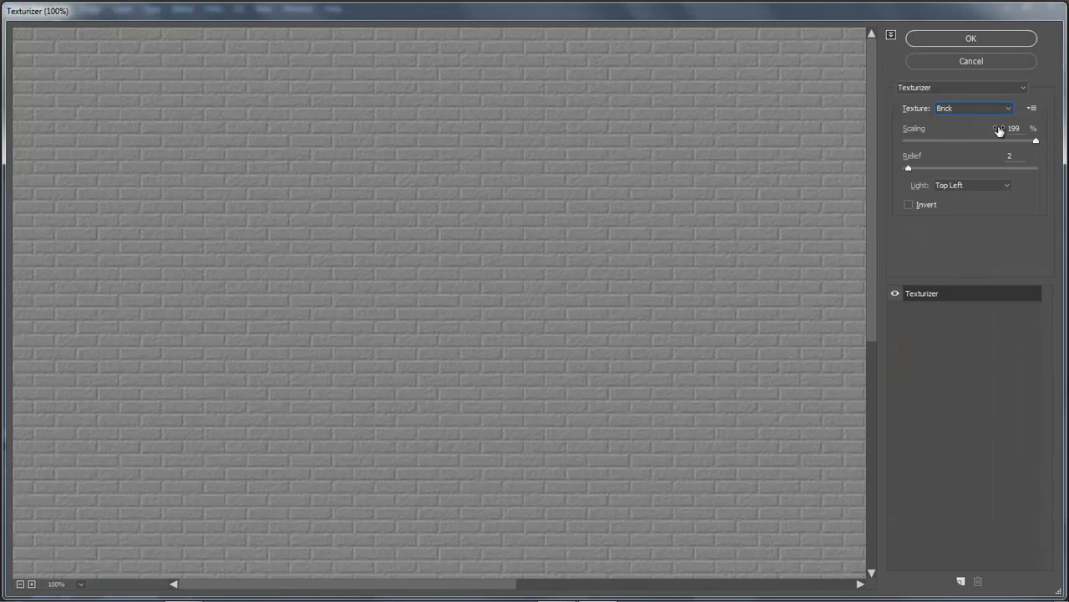
pyautogui.click(1006, 113)
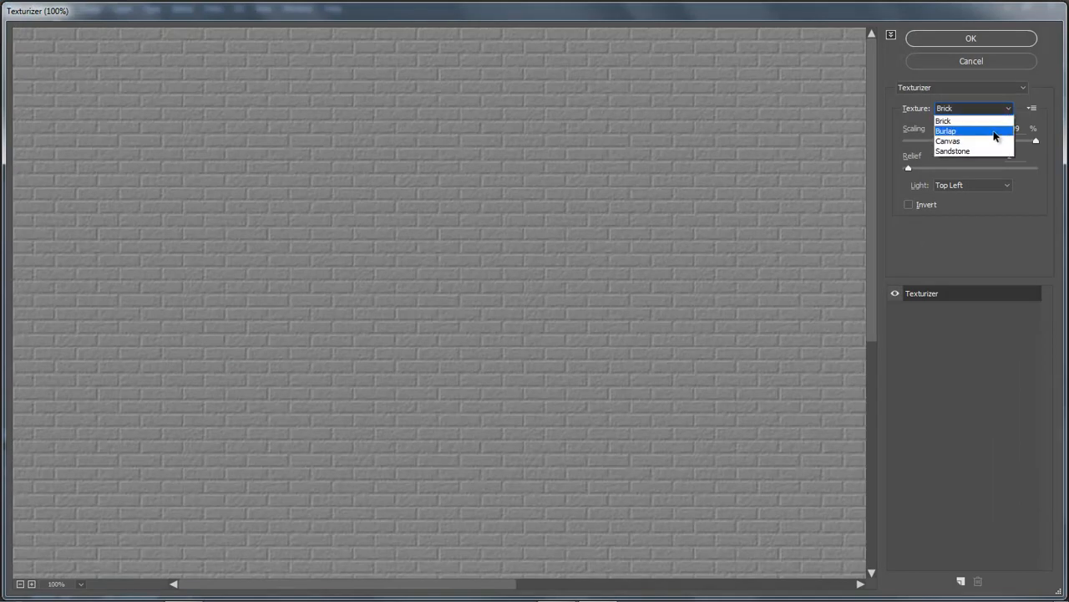
pyautogui.click(997, 131)
pyautogui.click(1008, 109)
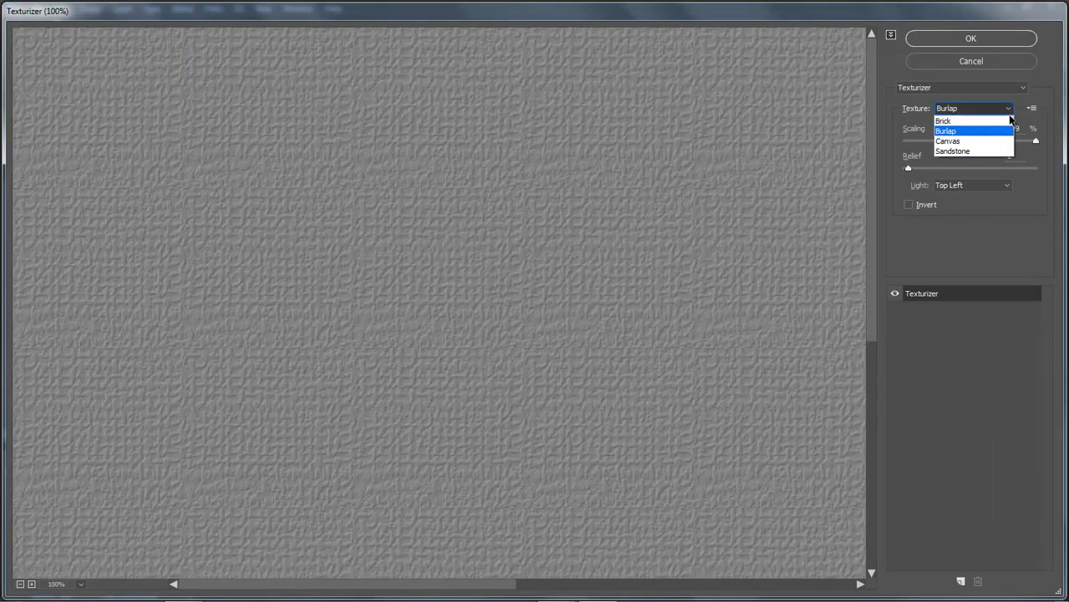
pyautogui.click(994, 144)
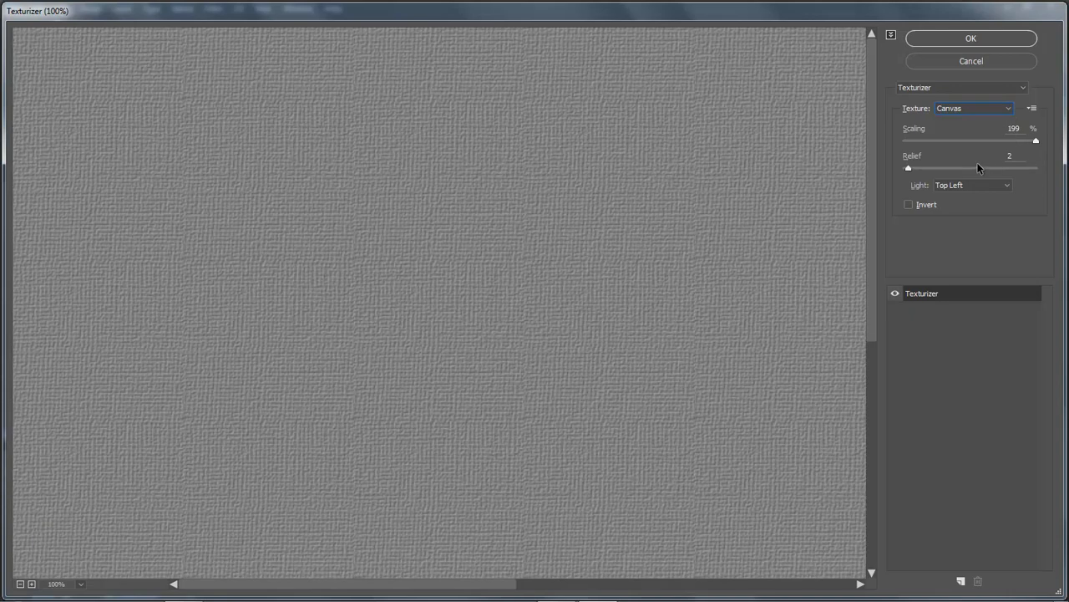
pyautogui.click(1009, 113)
pyautogui.click(994, 156)
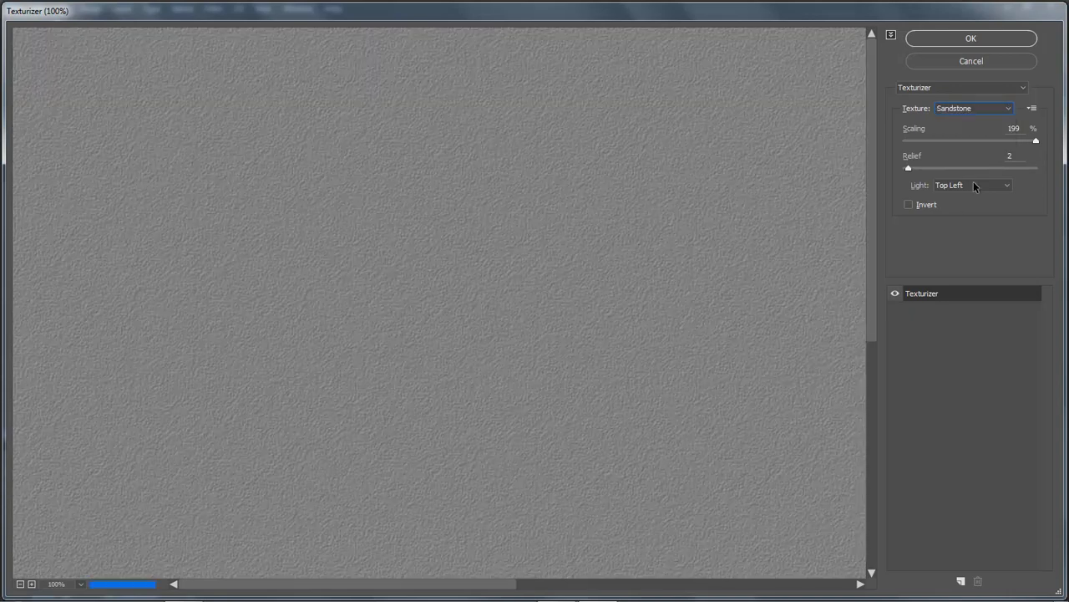
pyautogui.click(1008, 109)
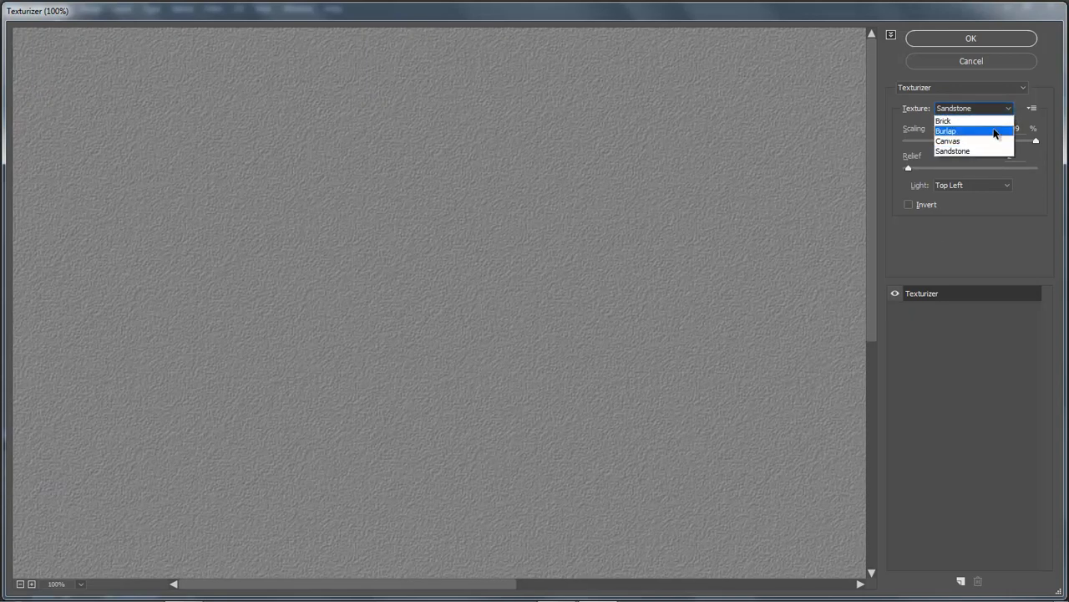
pyautogui.click(994, 134)
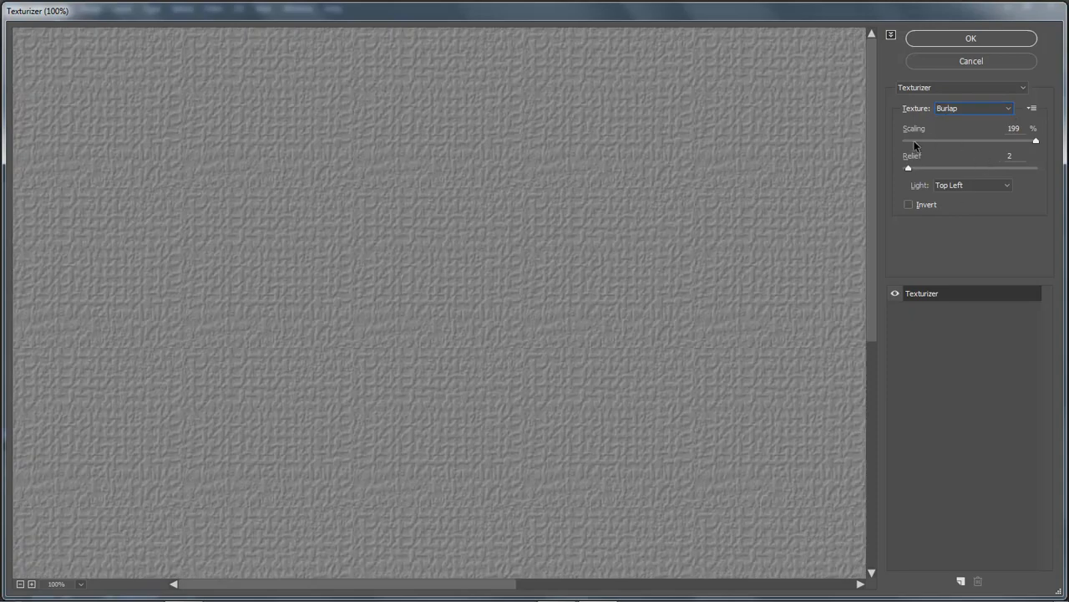
# Step: Set the Burlap texture's scaling to 200% and apply it with the light kept at Top Left
pyautogui.moveTo(1036, 140)
pyautogui.mouseDown()
pyautogui.moveTo(962, 143)
pyautogui.moveTo(1041, 143)
pyautogui.mouseUp()
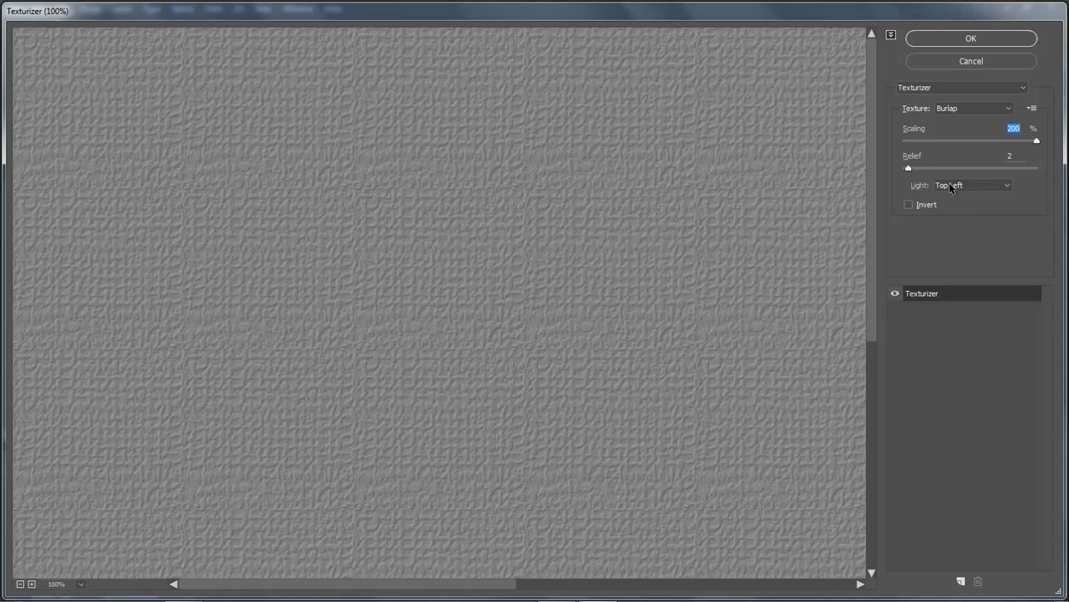
pyautogui.click(1008, 187)
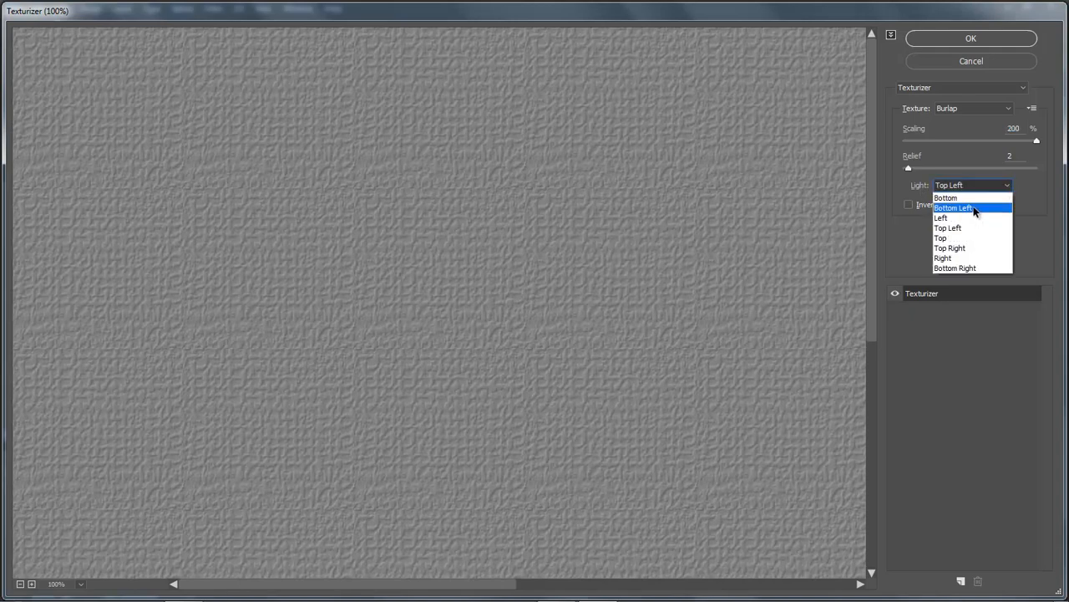
pyautogui.click(1039, 188)
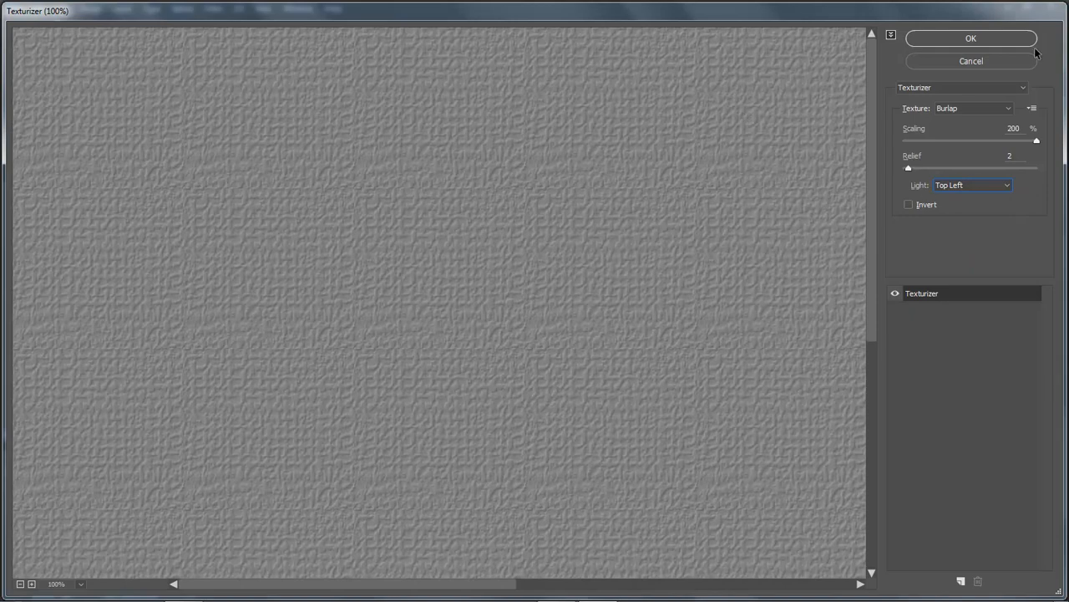
pyautogui.click(970, 39)
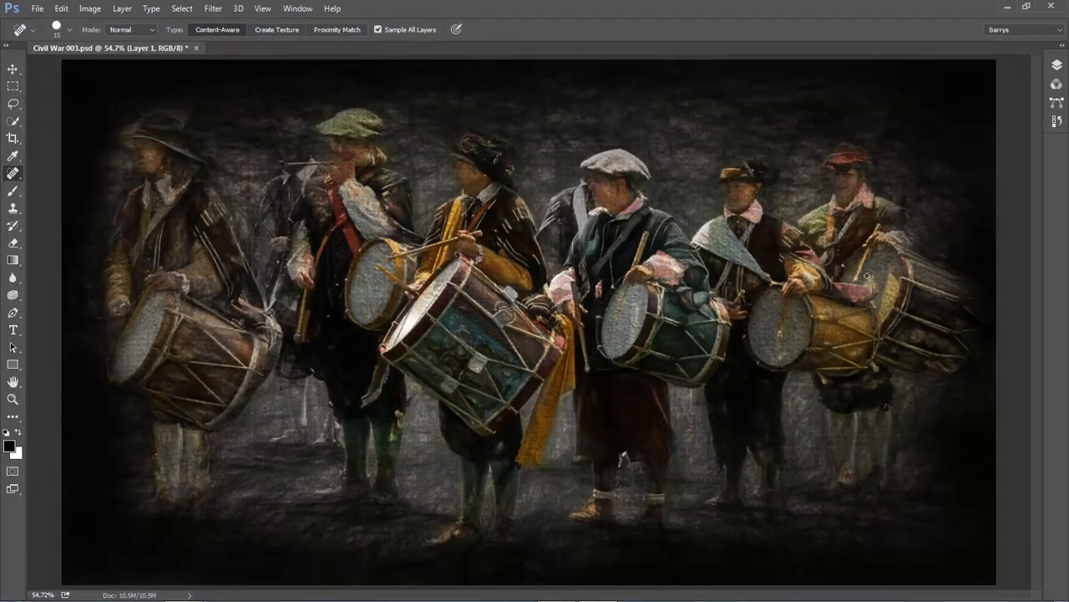
# Step: Examine the texture on the drummers' faces up close and add a white layer mask to Layer 1
pyautogui.moveTo(735, 117); pyautogui.dragTo(739, 138)
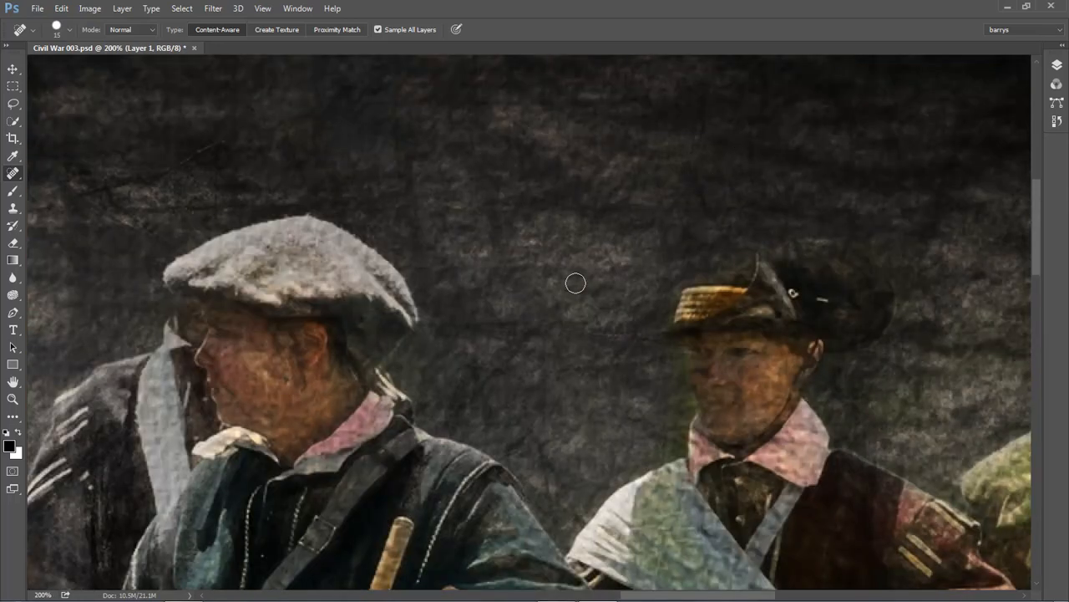
pyautogui.hotkey('ctrl', '0')
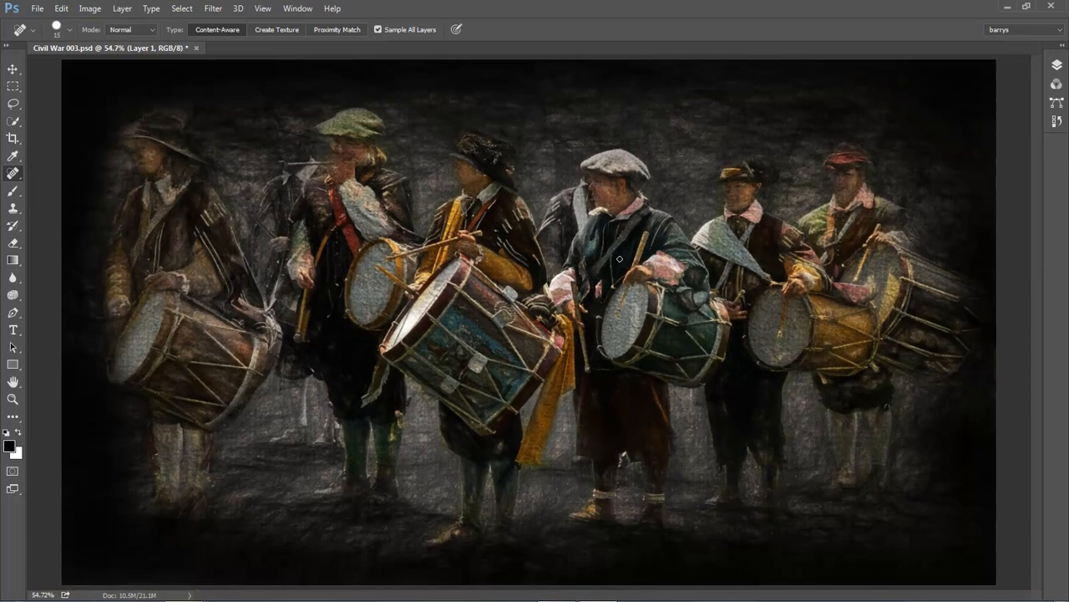
pyautogui.click(1057, 66)
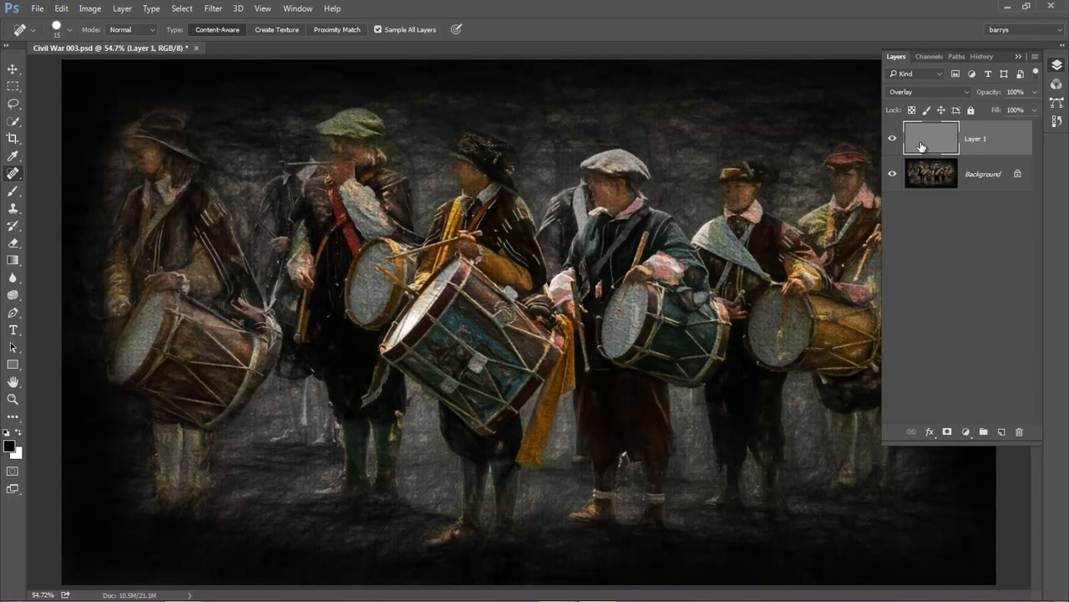
pyautogui.click(947, 432)
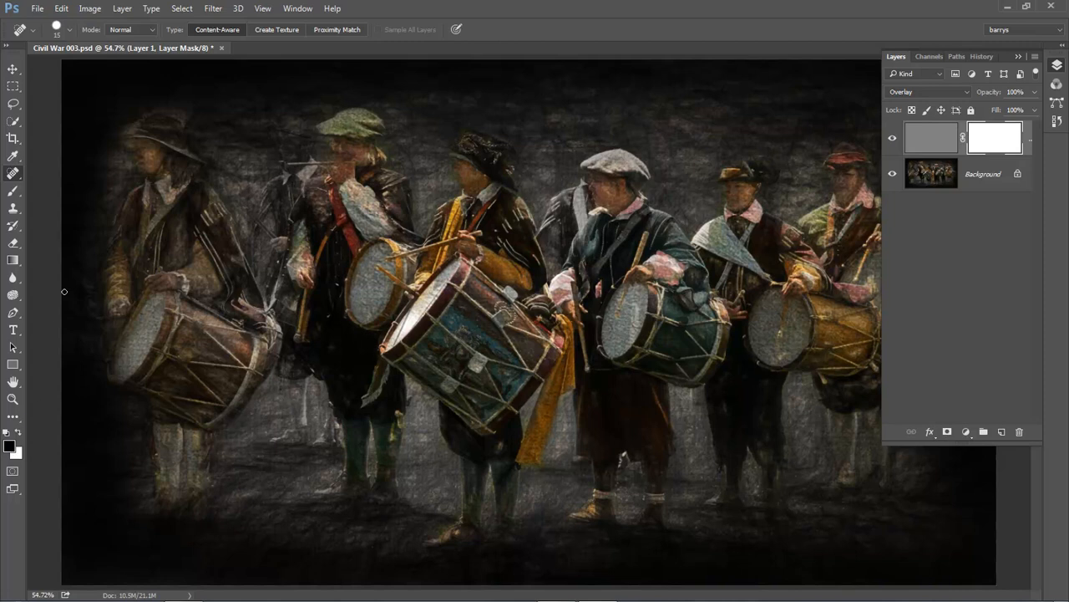
# Step: Paint black over the central drummers on Layer 1's mask using a soft 500 px brush at 30% flow
pyautogui.click(15, 193)
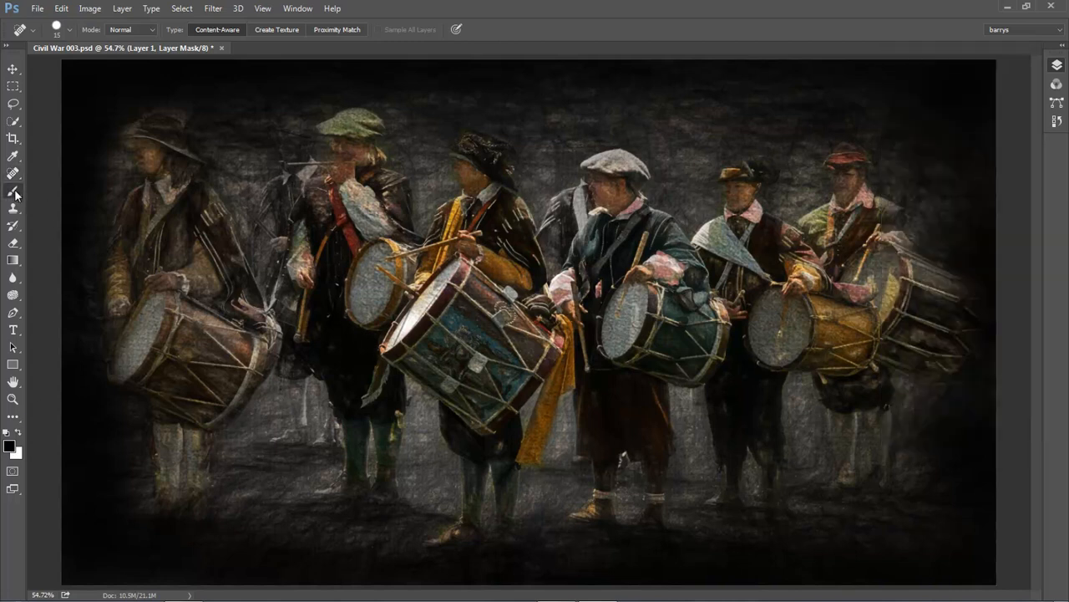
pyautogui.click(339, 270)
pyautogui.press(']')
pyautogui.press(']')
pyautogui.press(']')
pyautogui.press(']')
pyautogui.press(']')
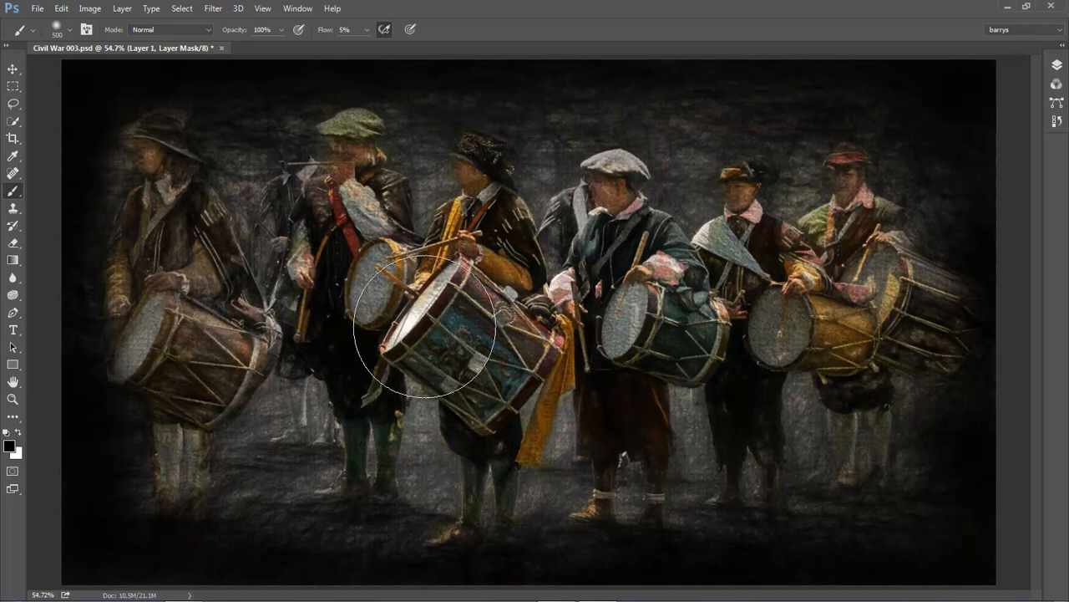
pyautogui.hotkey('shift', '3')
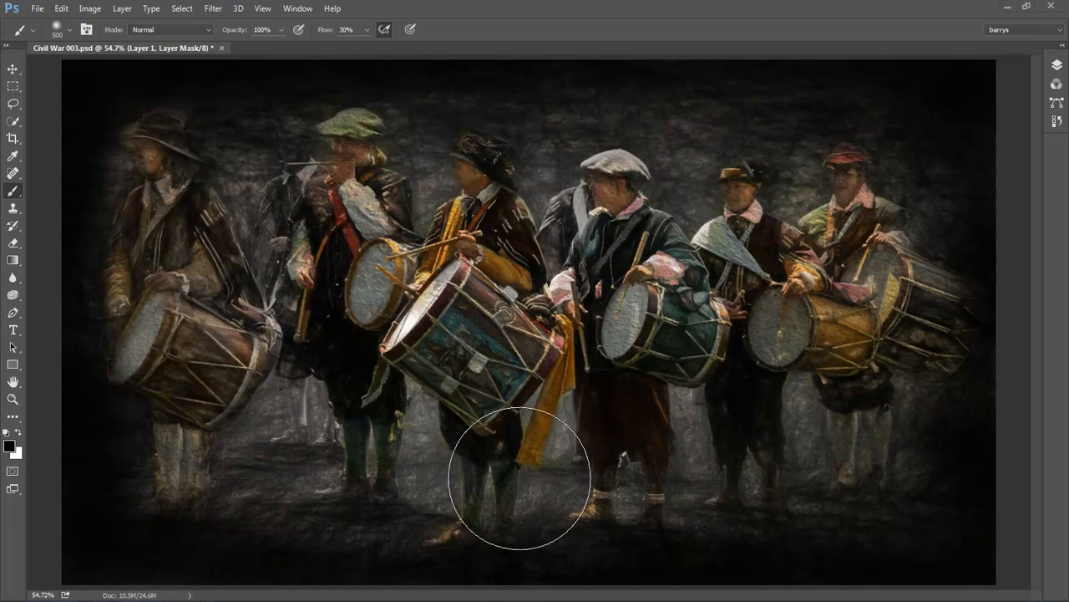
# Step: Save a copy of the layered Photoshop document as Civil War 004
pyautogui.click(37, 10)
pyautogui.click(55, 156)
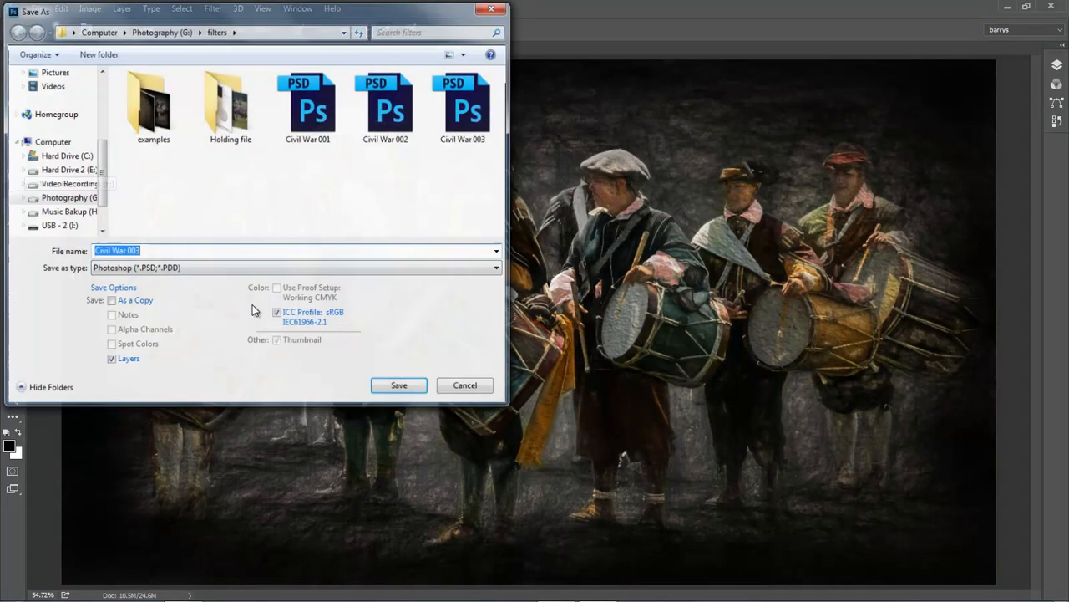
pyautogui.click(161, 251)
pyautogui.press('BackSpace')
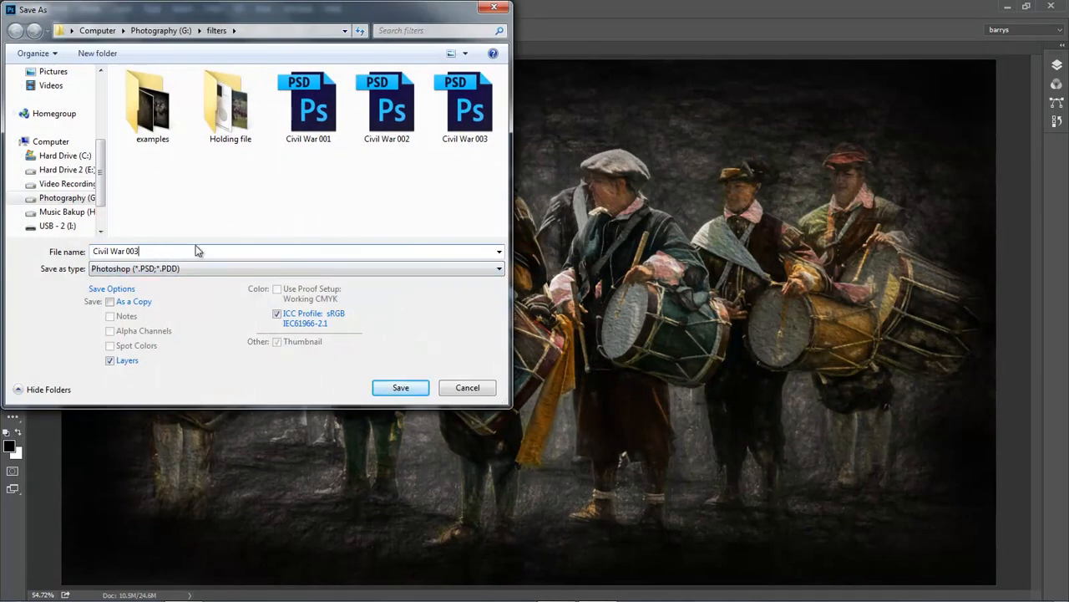
pyautogui.write('4')
pyautogui.press('Return')
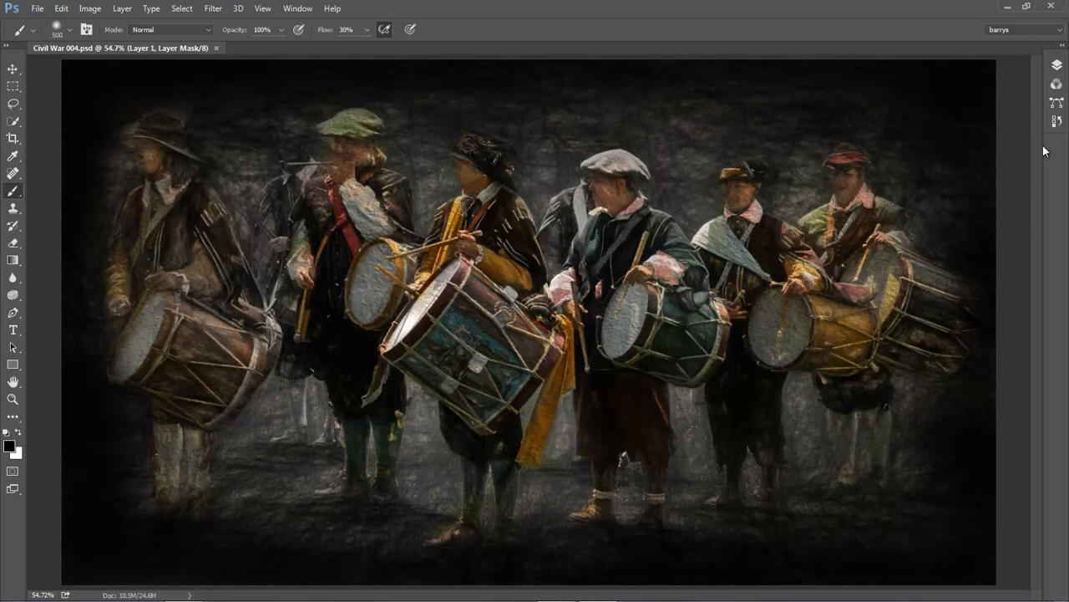
# Step: Flatten the image and add a new empty layer above the Background
pyautogui.click(1057, 64)
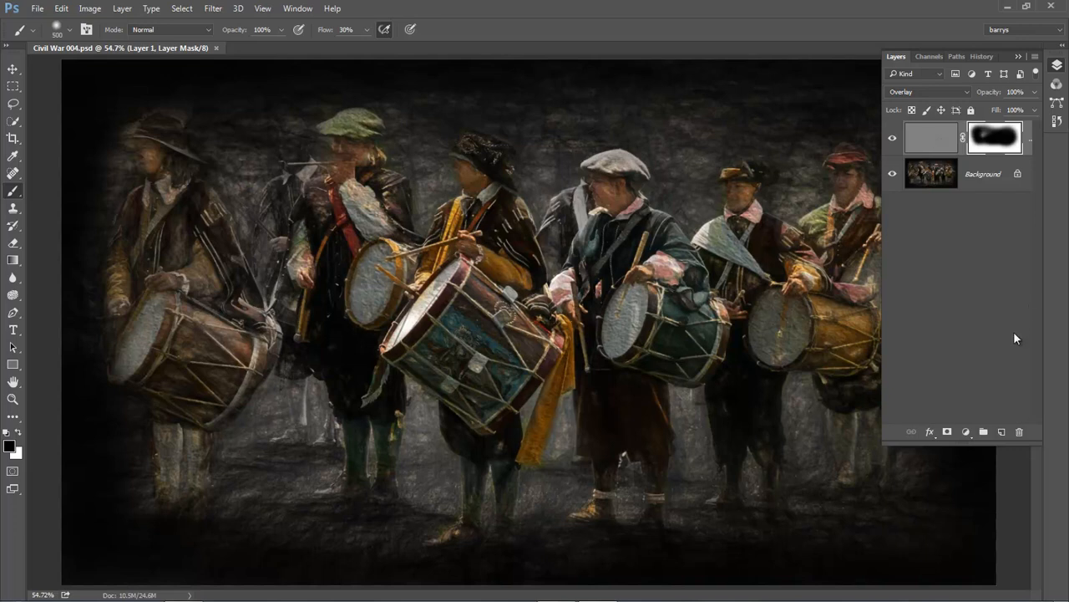
pyautogui.click(1036, 57)
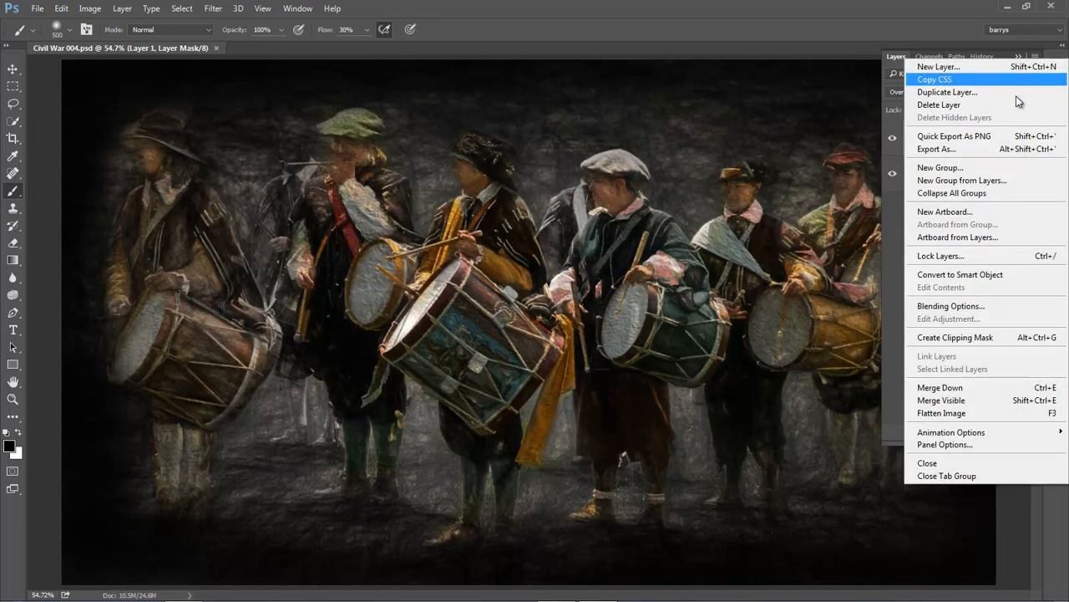
pyautogui.click(957, 413)
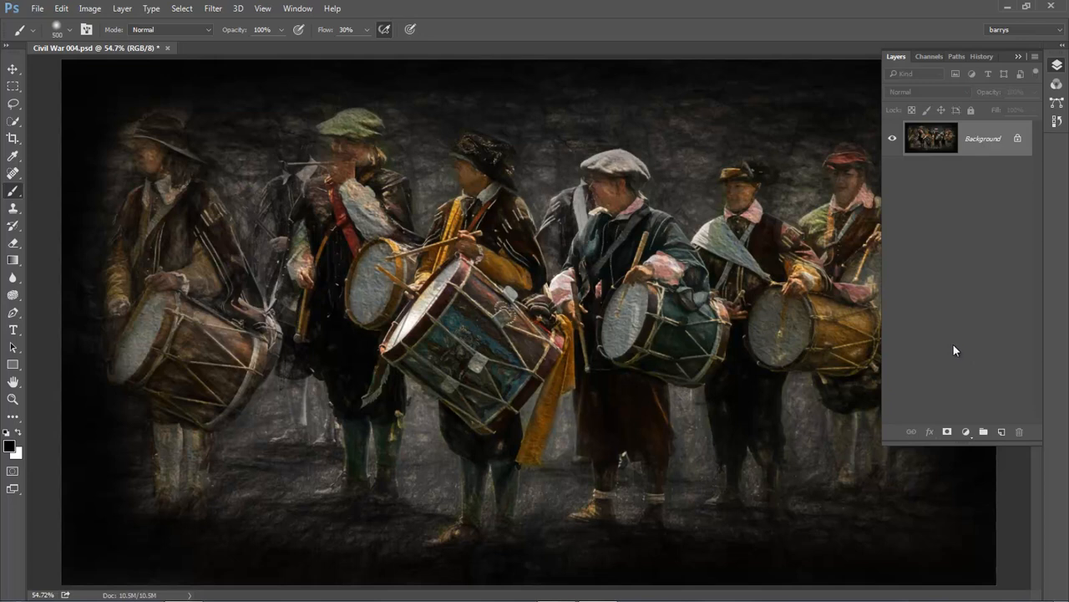
pyautogui.click(1001, 431)
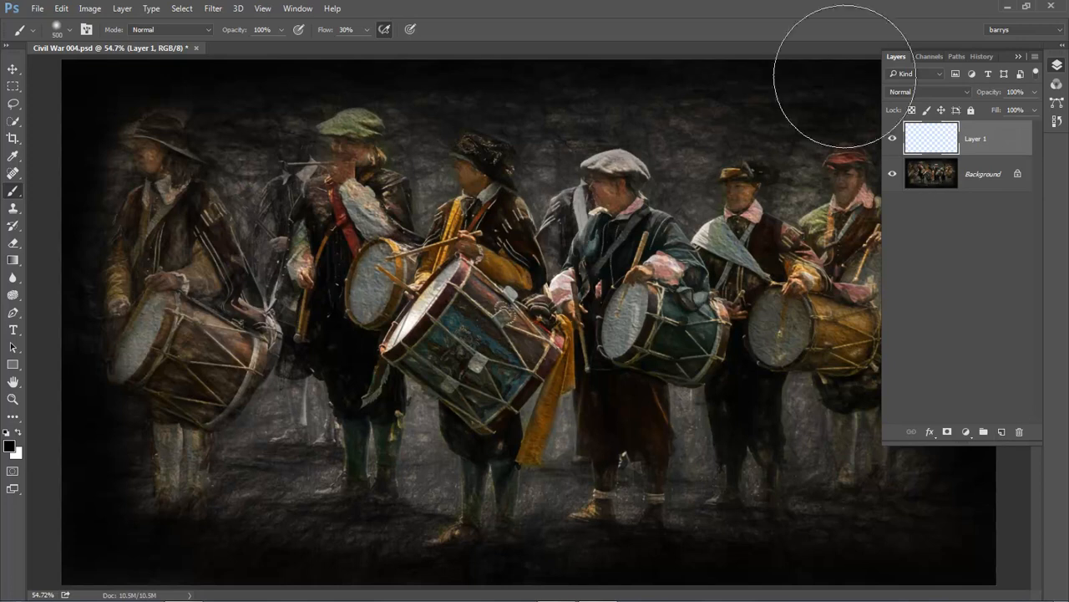
pyautogui.press('F7')
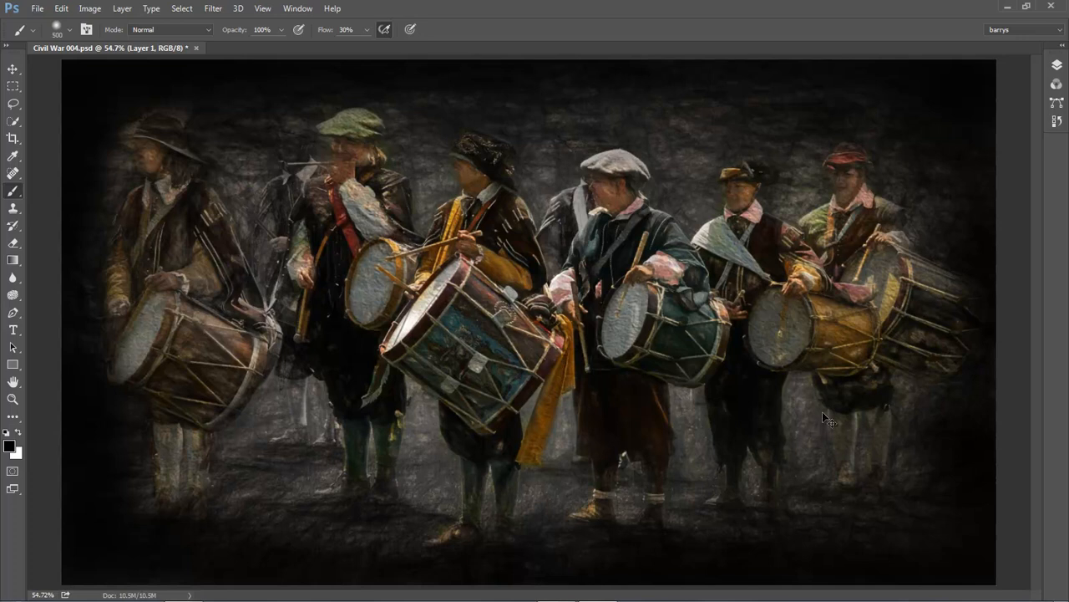
# Step: Switch to the Pencil tool with a close view of the rightmost drummer's legs
pyautogui.moveTo(747, 278)
pyautogui.mouseDown()
pyautogui.moveTo(836, 407)
pyautogui.moveTo(955, 538)
pyautogui.moveTo(936, 547)
pyautogui.mouseUp()
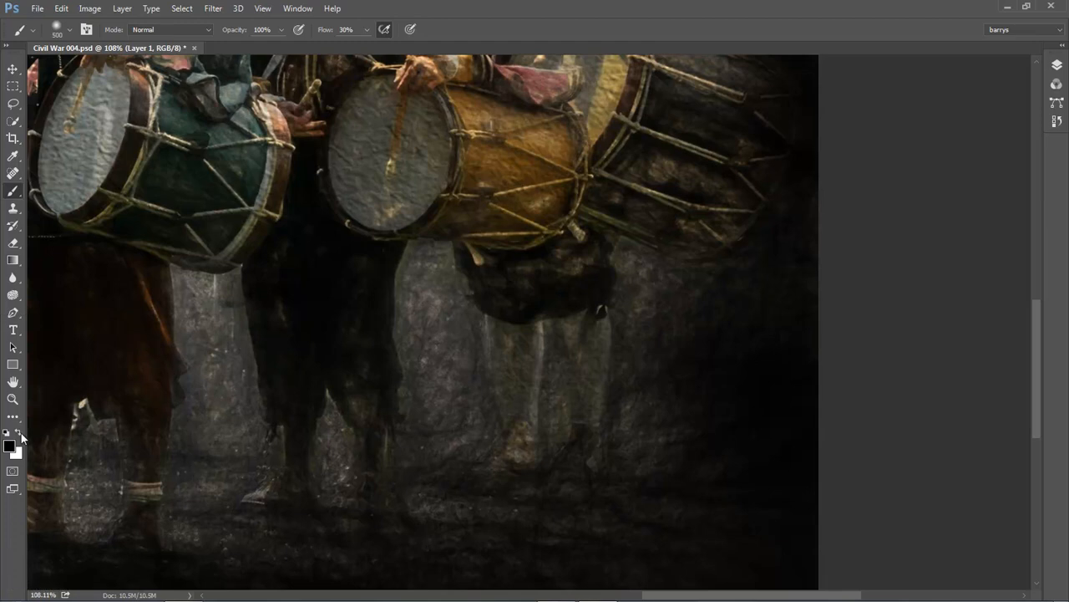
pyautogui.rightClick(19, 193)
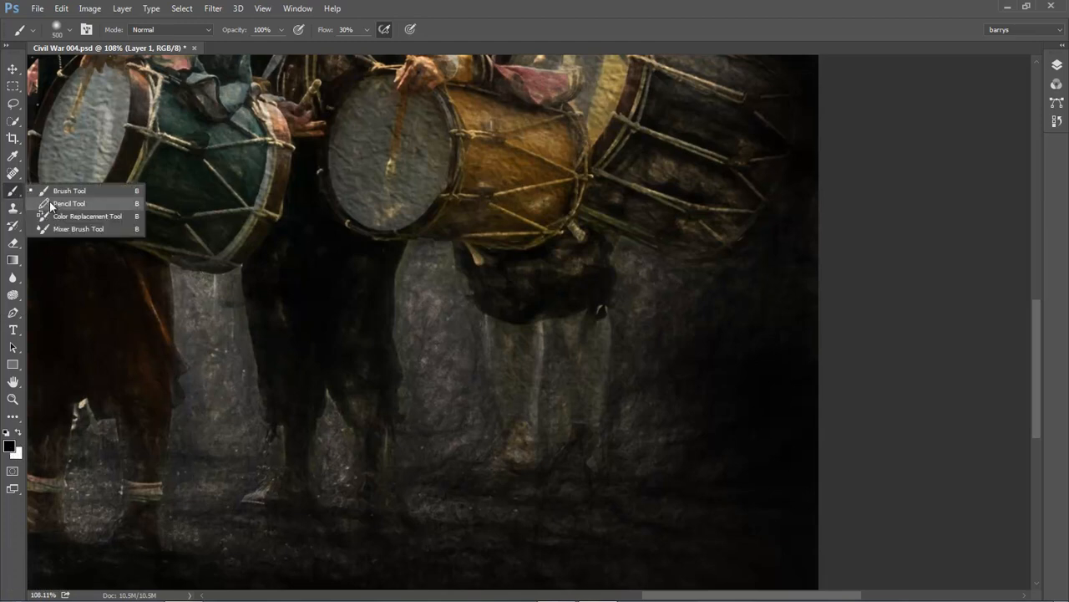
pyautogui.click(52, 203)
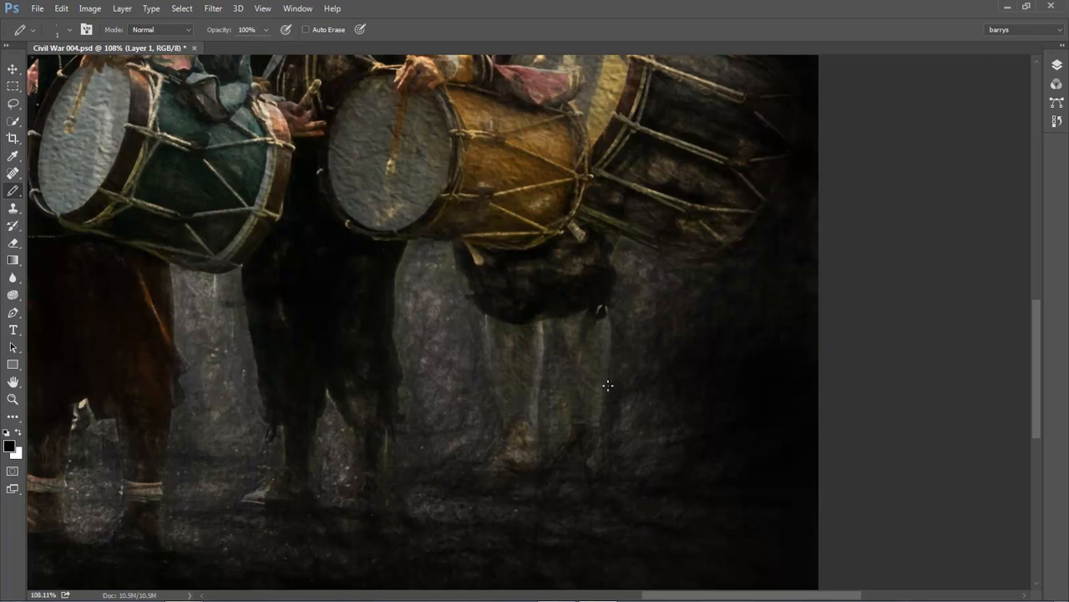
# Step: Try outlining the rightmost drummer's leg with a 5 px black pencil at 50% opacity, then revert to the empty new layer
pyautogui.press('5')
pyautogui.press(']')
pyautogui.press(']')
pyautogui.press(']')
pyautogui.press(']')
pyautogui.moveTo(608, 310); pyautogui.dragTo(607, 320)
pyautogui.click(1057, 120)
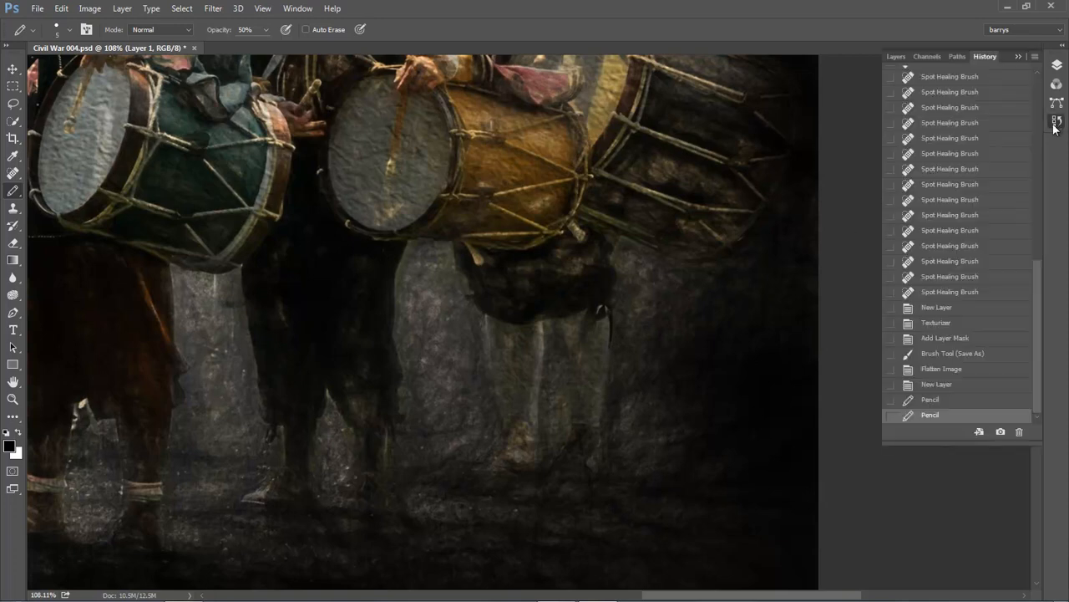
pyautogui.click(940, 386)
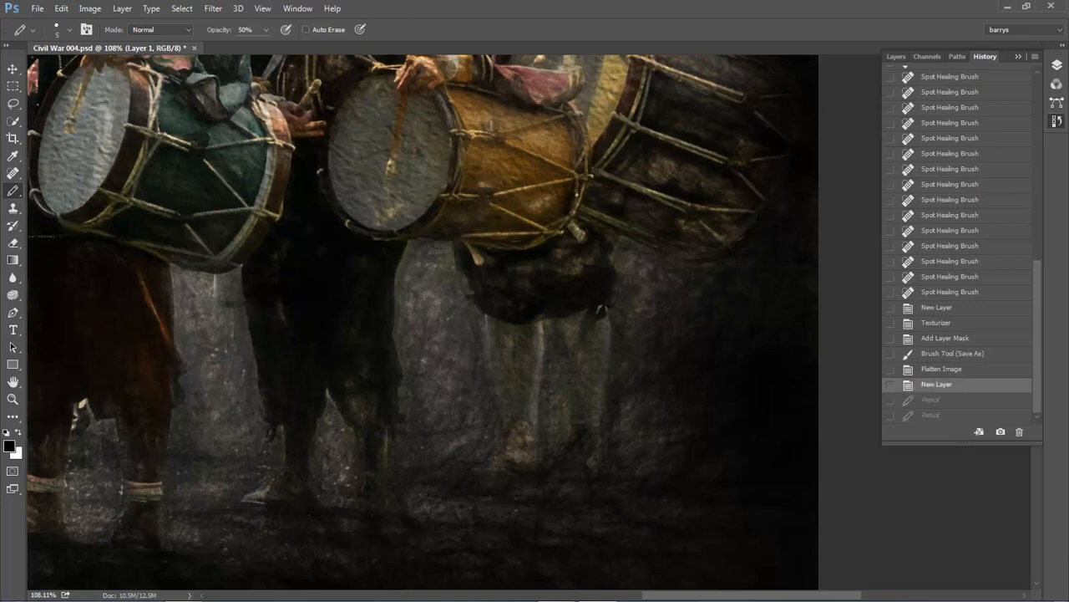
# Step: Outline the rightmost drummer's legs with thin black pencil lines at 30% opacity, using 4 px and 3 px sizes
pyautogui.click(519, 32)
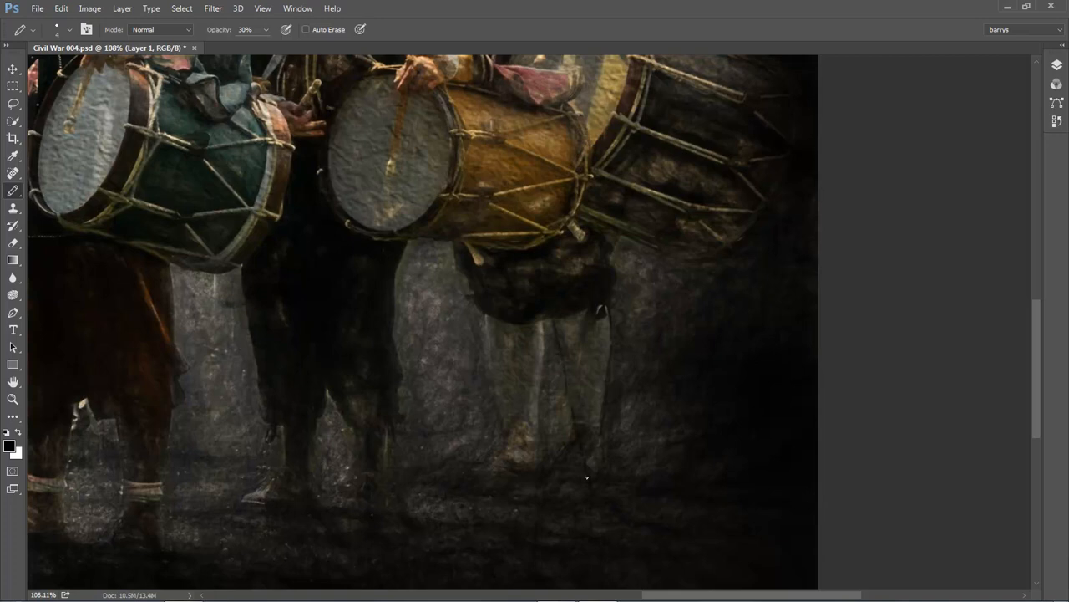
pyautogui.moveTo(542, 323); pyautogui.dragTo(544, 421)
pyautogui.hotkey('ctrl', 'z')
pyautogui.click(549, 402)
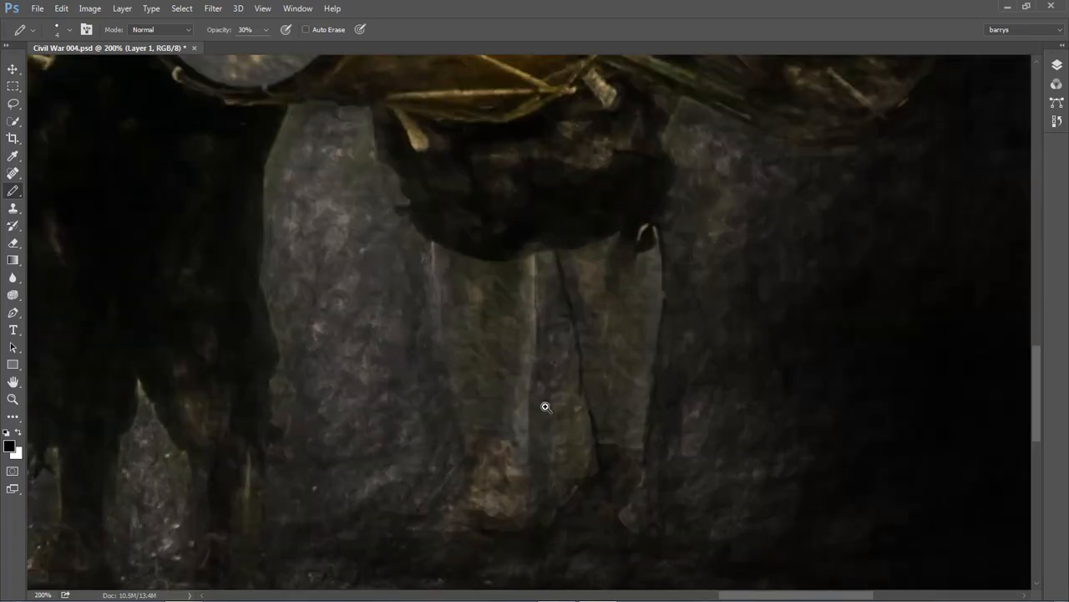
pyautogui.click(544, 406)
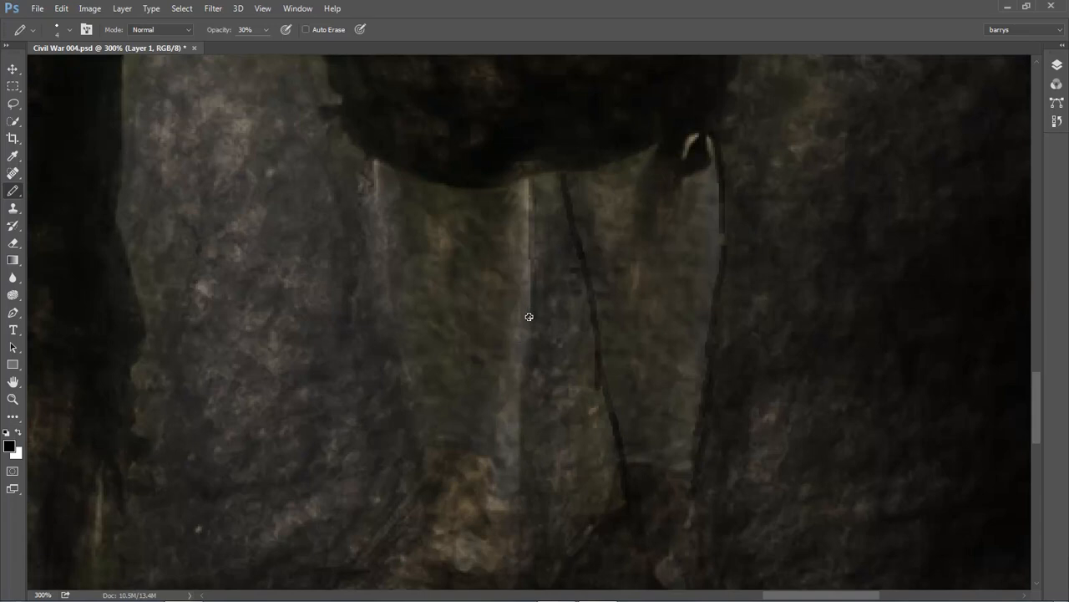
pyautogui.press('[')
pyautogui.moveTo(529, 359); pyautogui.dragTo(518, 487)
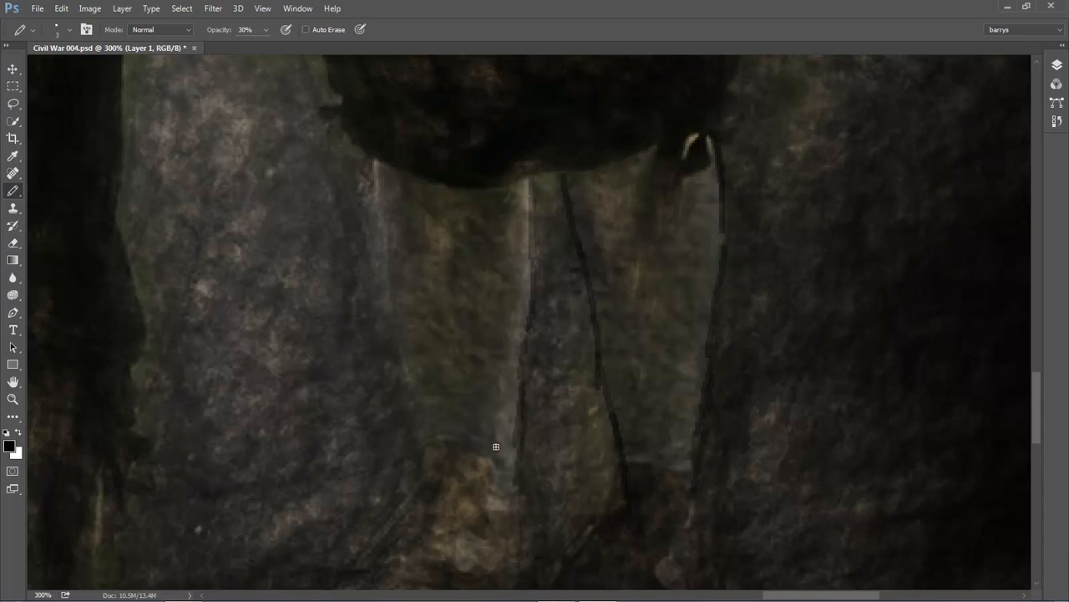
pyautogui.moveTo(376, 164)
pyautogui.mouseDown()
pyautogui.moveTo(400, 404)
pyautogui.moveTo(407, 386)
pyautogui.moveTo(398, 348)
pyautogui.moveTo(418, 467)
pyautogui.moveTo(426, 439)
pyautogui.moveTo(431, 479)
pyautogui.mouseUp()
pyautogui.hotkey('ctrl', '0')
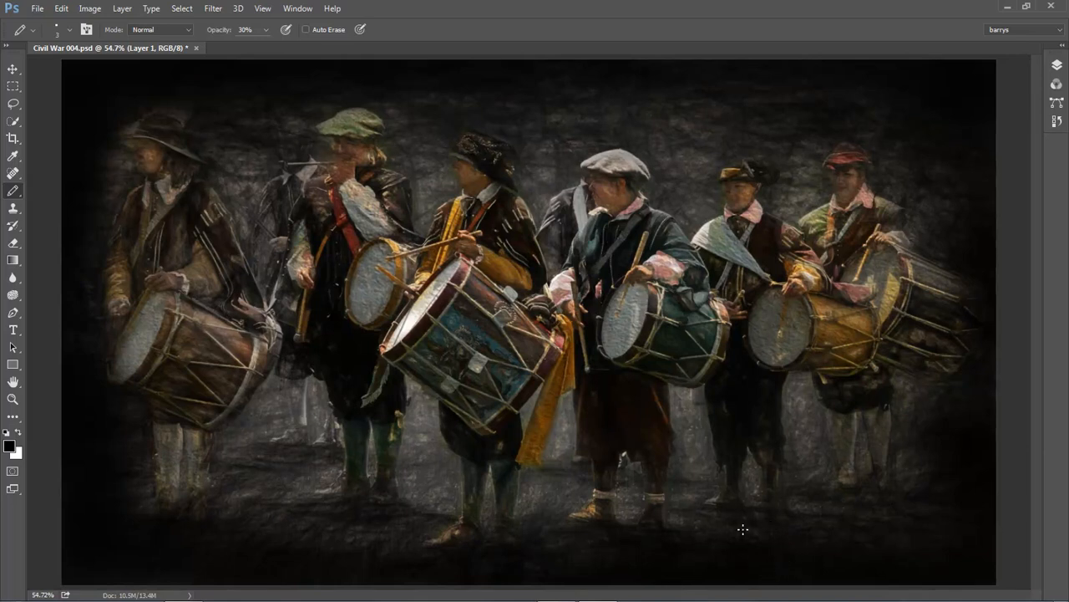
# Step: Switch back to the Brush tool and reduce its size to 25 px
pyautogui.rightClick(15, 192)
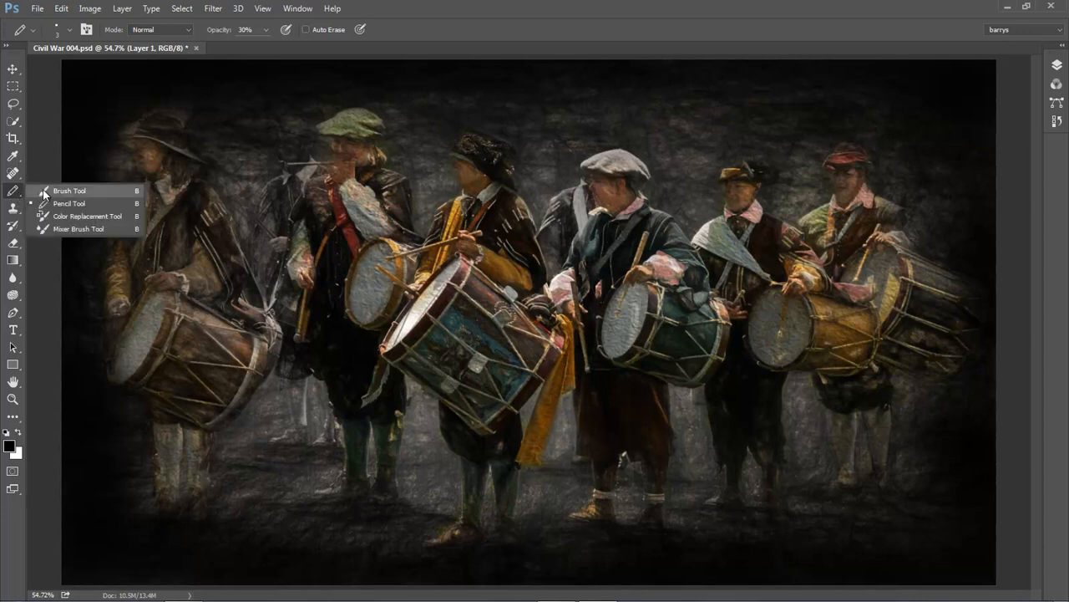
pyautogui.click(52, 191)
pyautogui.press('[')
pyautogui.press('[')
pyautogui.press('[')
pyautogui.press('[')
pyautogui.press('[')
pyautogui.press('[')
pyautogui.press('[')
pyautogui.press('[')
pyautogui.press('[')
pyautogui.press('[')
pyautogui.press('[')
pyautogui.press('[')
pyautogui.press('[')
pyautogui.press('[')
pyautogui.press('[')
pyautogui.press('[')
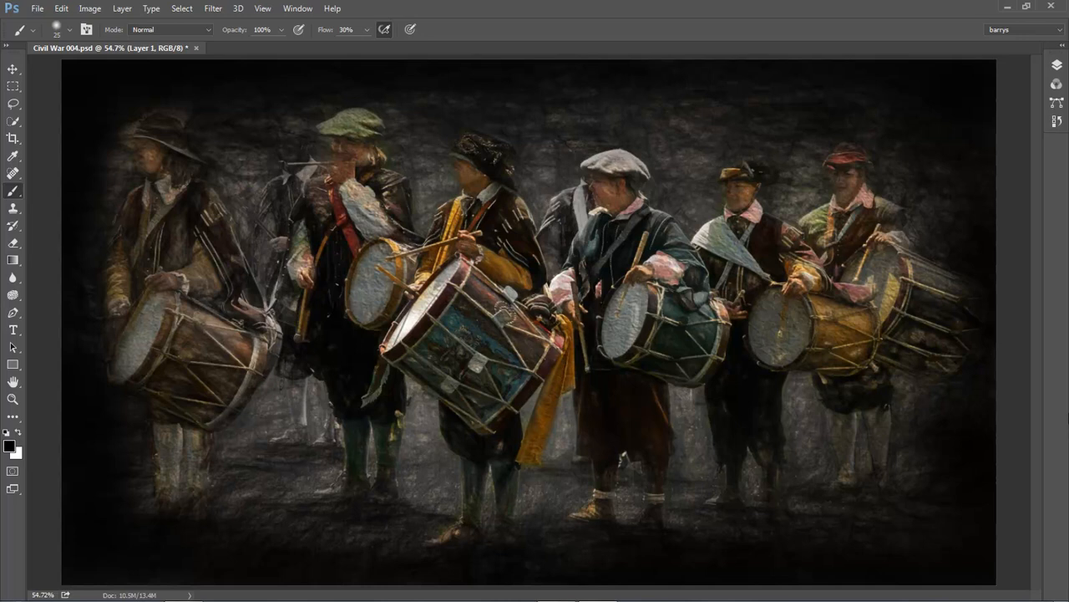
# Step: Examine the central drummers' faces and drums at 100% magnification
pyautogui.click(12, 398)
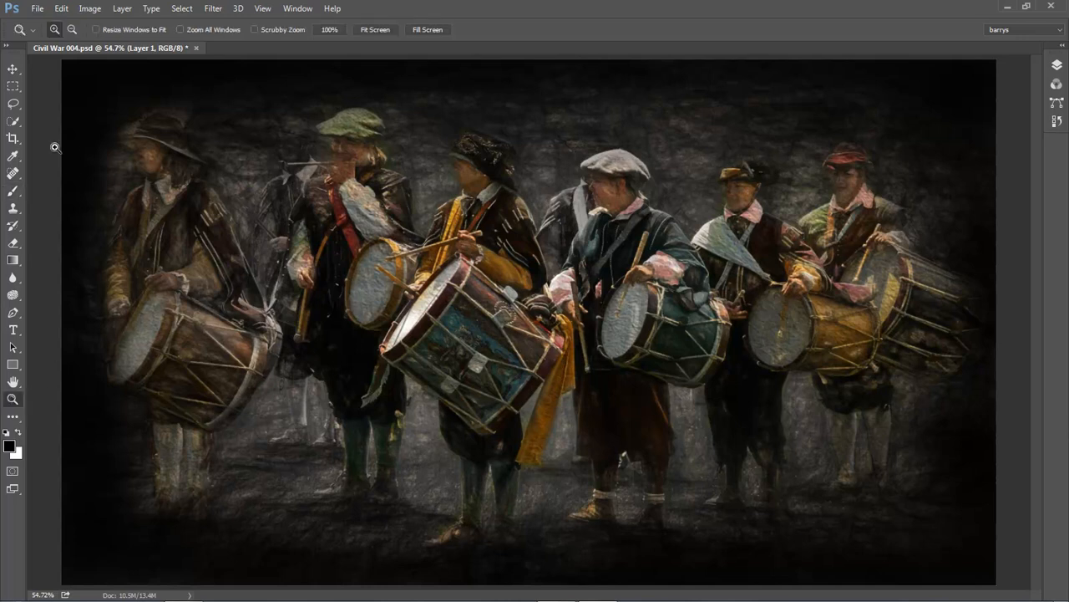
pyautogui.click(328, 30)
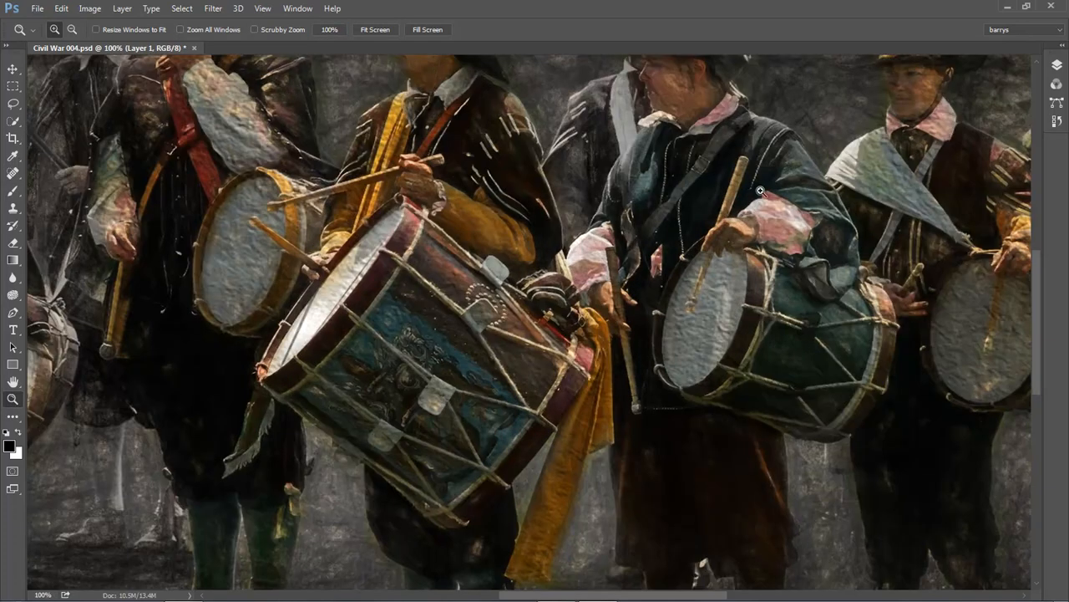
pyautogui.moveTo(742, 214); pyautogui.dragTo(842, 316)
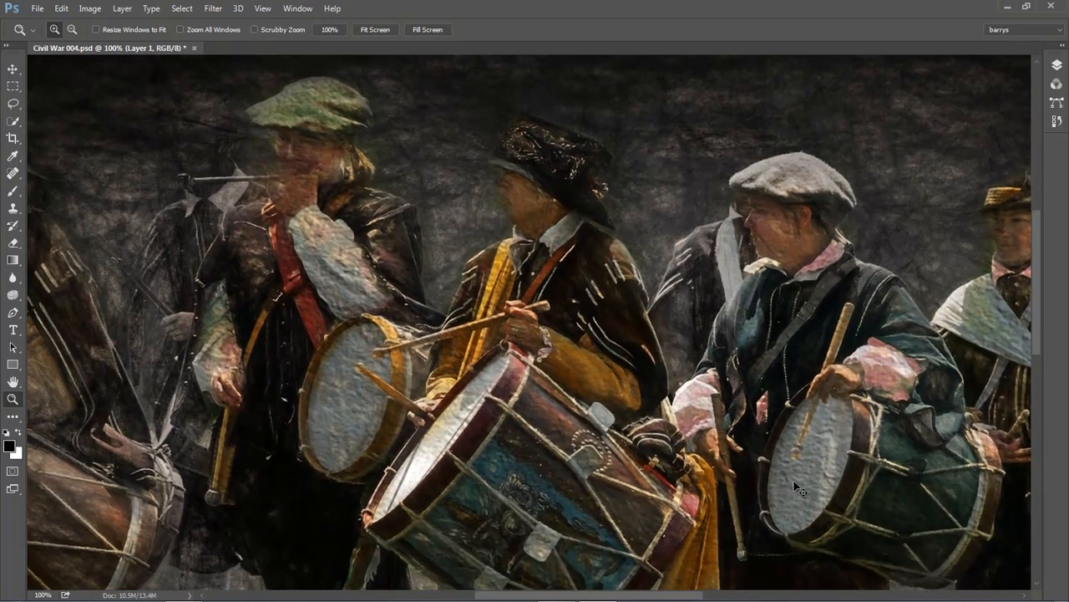
pyautogui.hotkey('ctrl', '0')
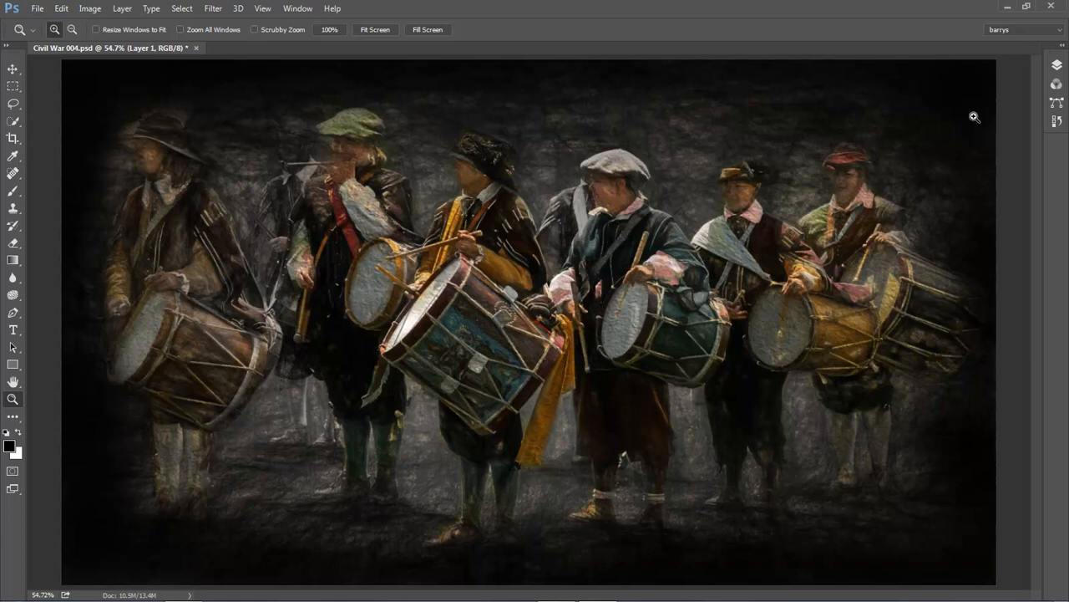
# Step: Flatten the pencil-line layer into the Background
pyautogui.click(1057, 65)
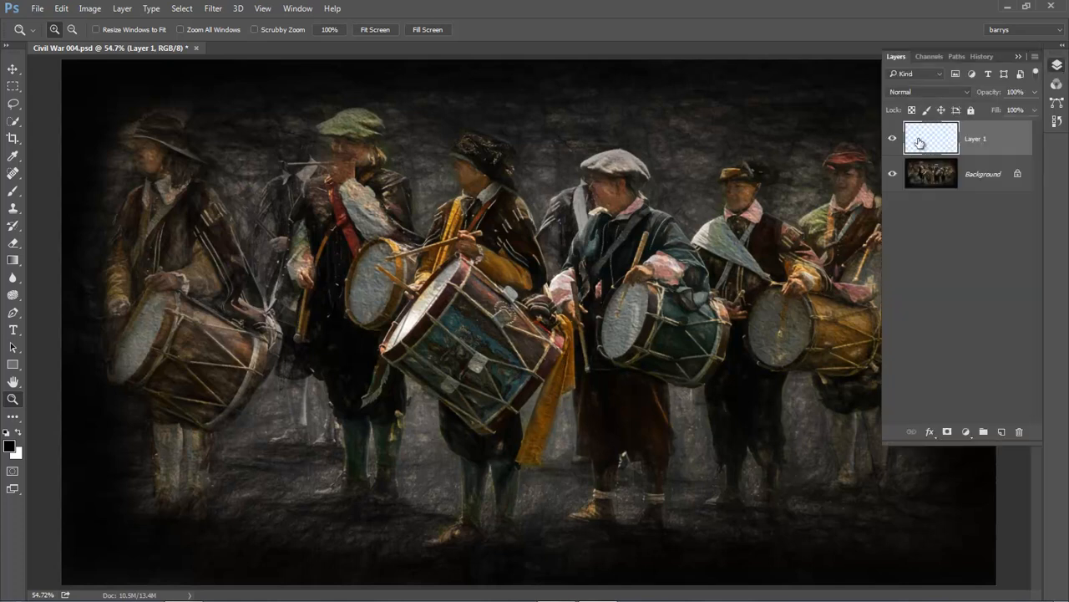
pyautogui.click(1035, 59)
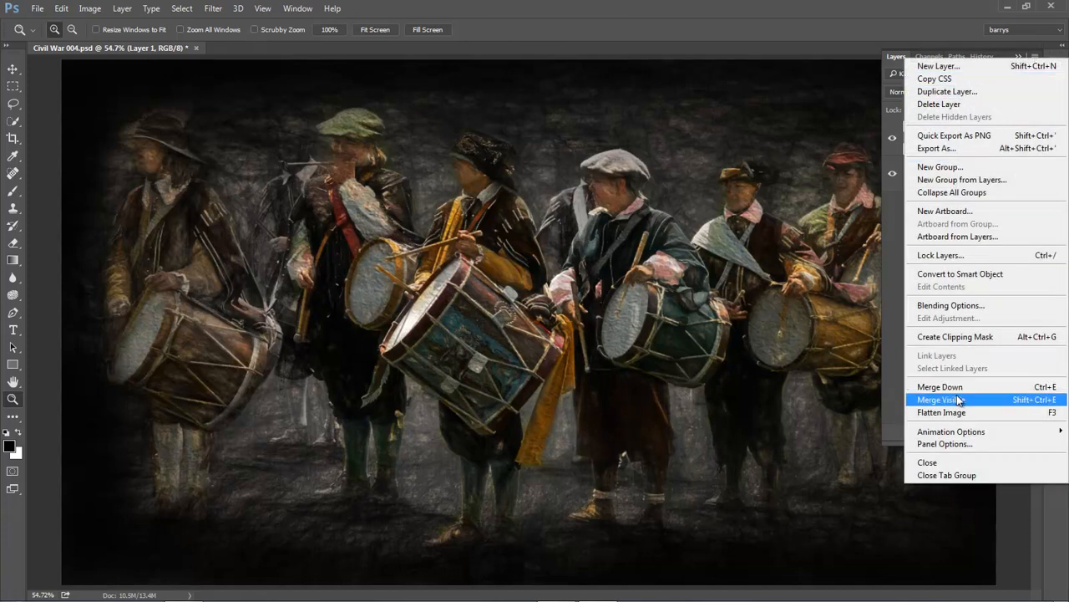
pyautogui.click(945, 411)
pyautogui.click(929, 29)
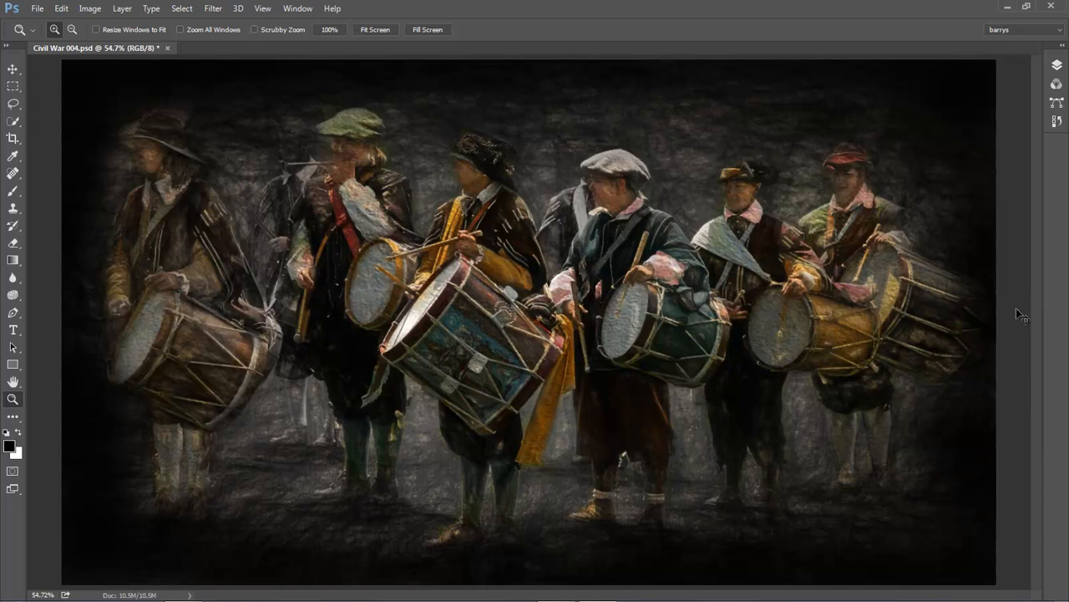
# Step: Lower the flattened image's master saturation to -35 with a Hue/Saturation adjustment
pyautogui.hotkey('ctrl', 'u')
pyautogui.moveTo(692, 24); pyautogui.dragTo(871, 23)
pyautogui.moveTo(829, 142); pyautogui.dragTo(799, 145)
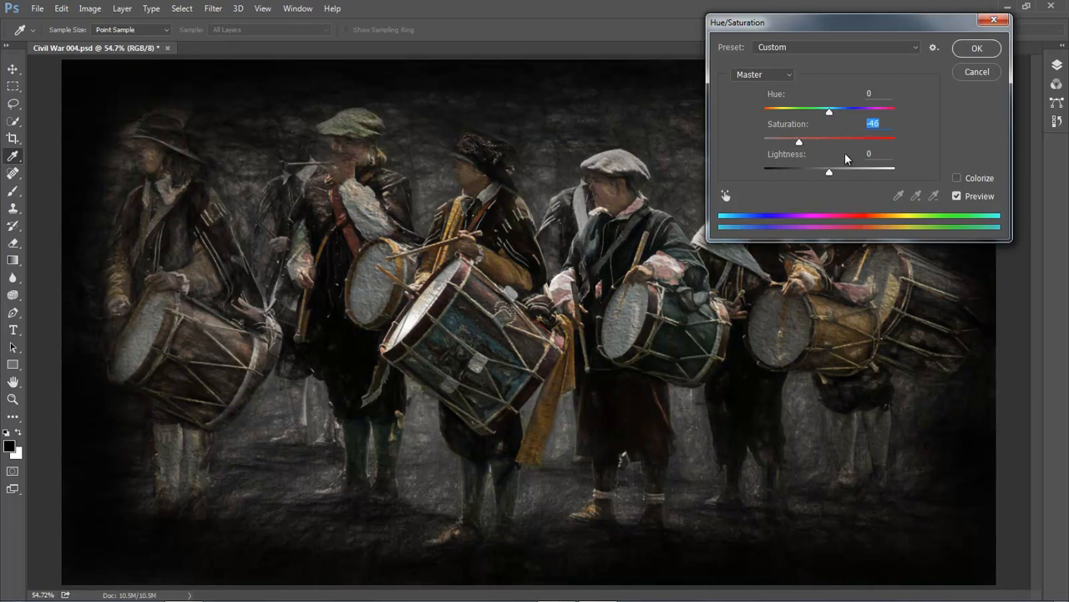
pyautogui.moveTo(800, 143); pyautogui.dragTo(808, 150)
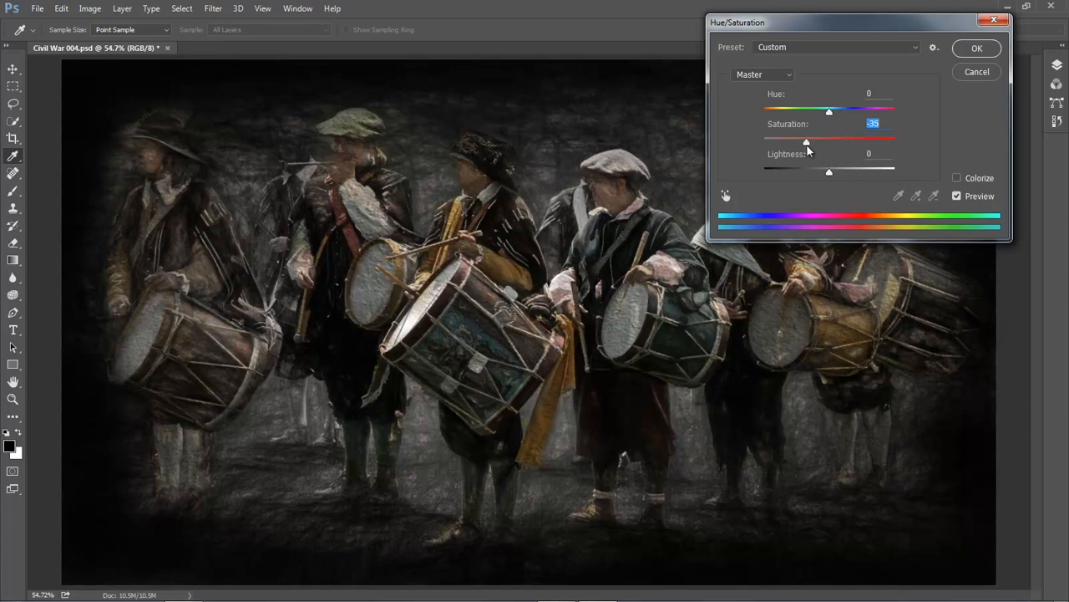
pyautogui.click(975, 52)
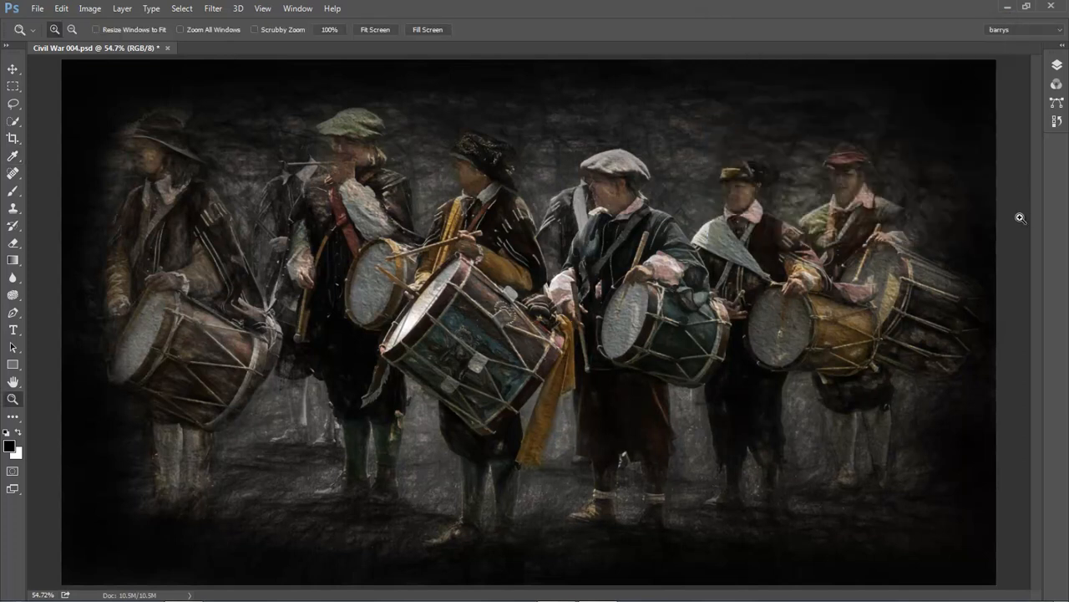